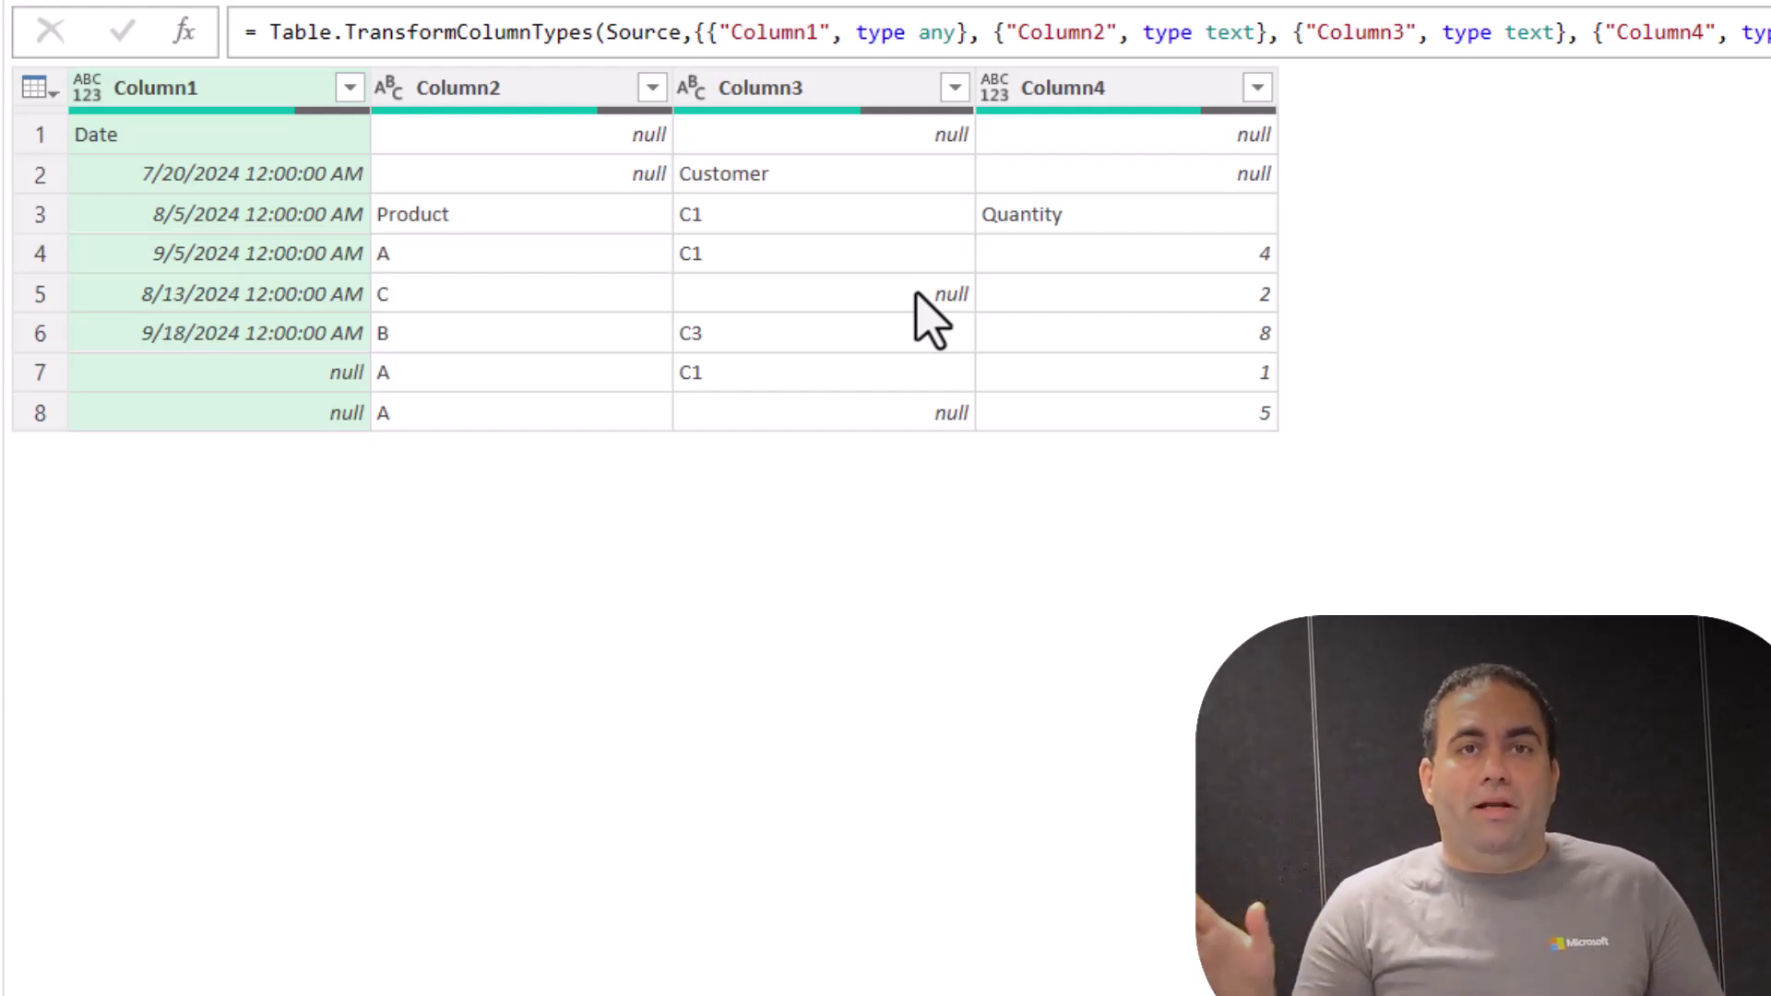
# Step: Add a custom query step with the formula = Table.ToColumns(#"Changed Type") to split the table into column lists
pyautogui.click(184, 31)
pyautogui.click(257, 38)
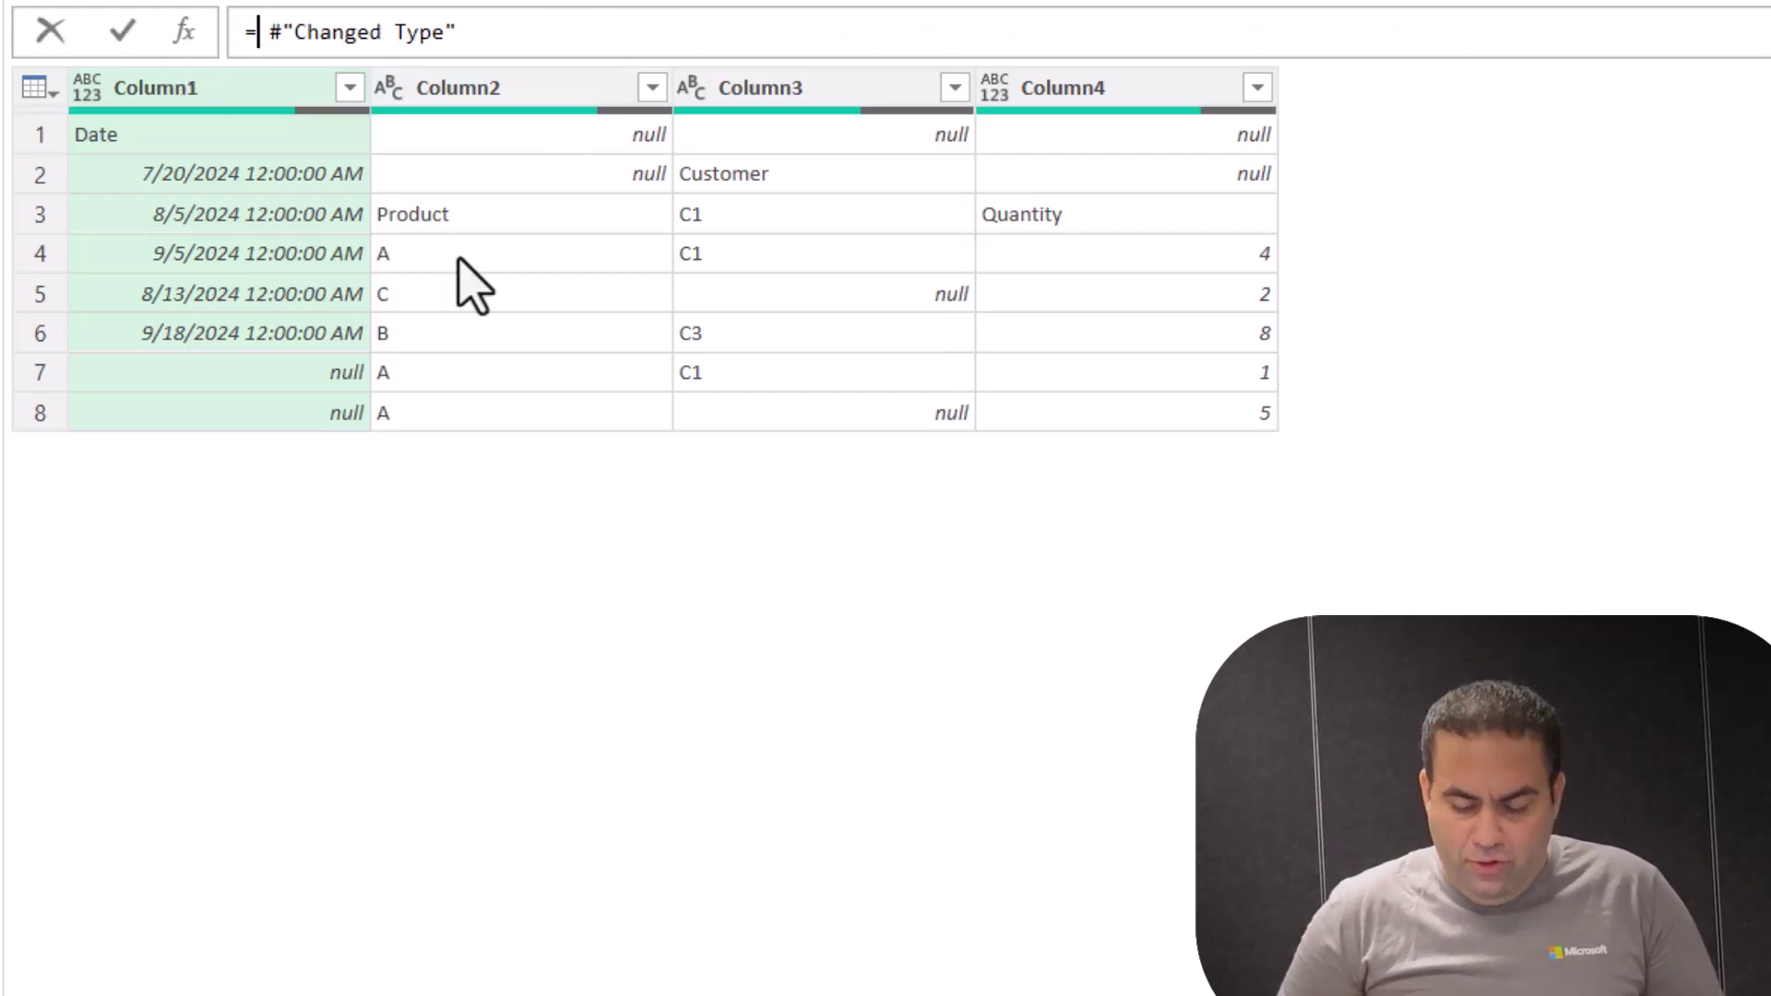
pyautogui.write('tabletoc')
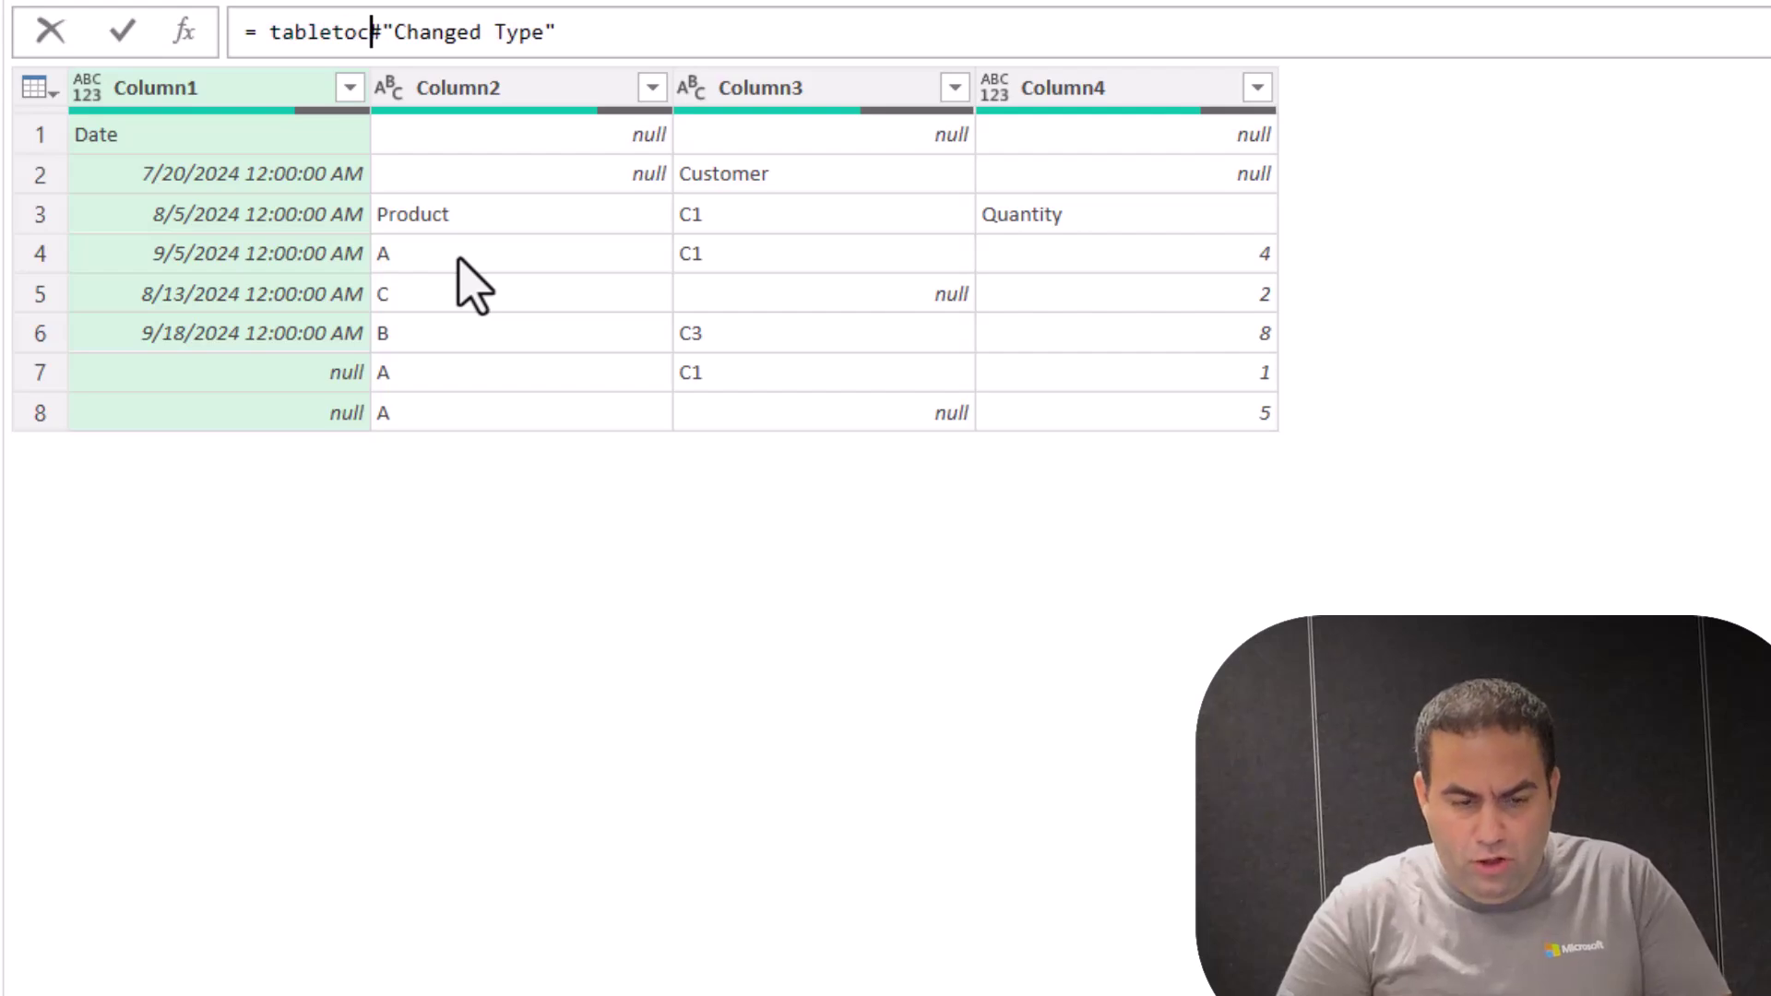
pyautogui.write('ol(')
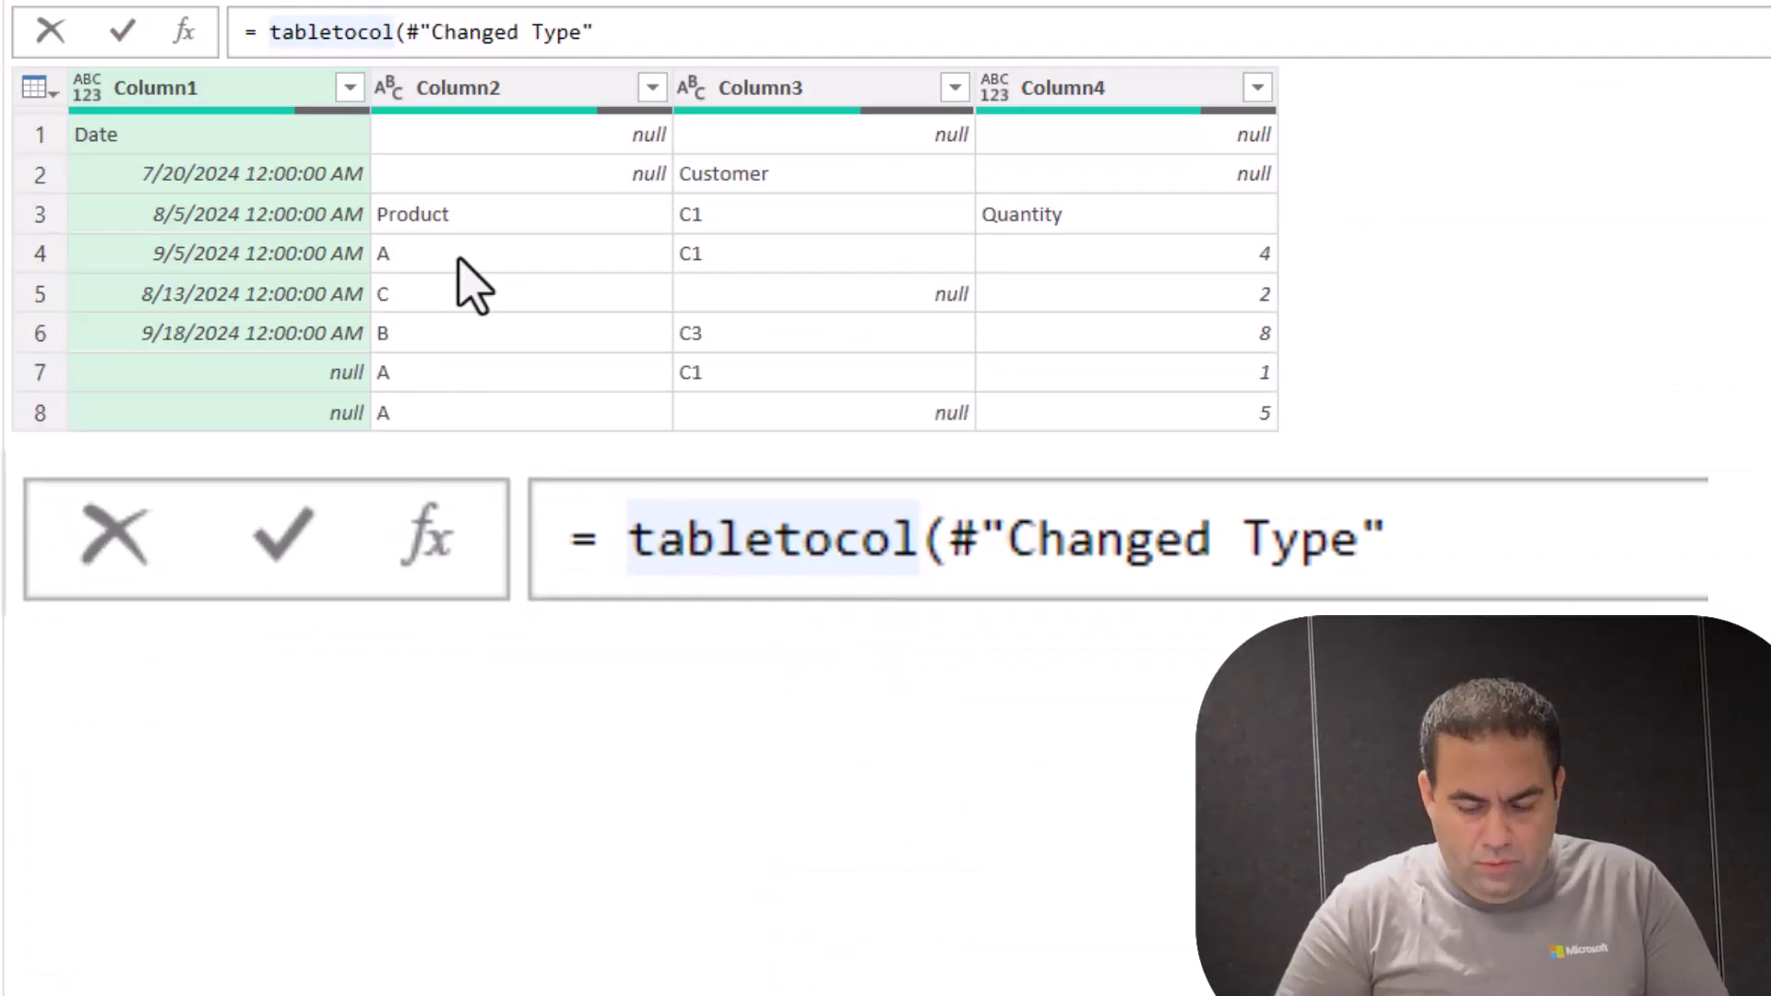
pyautogui.write('umn')
pyautogui.press('Tab')
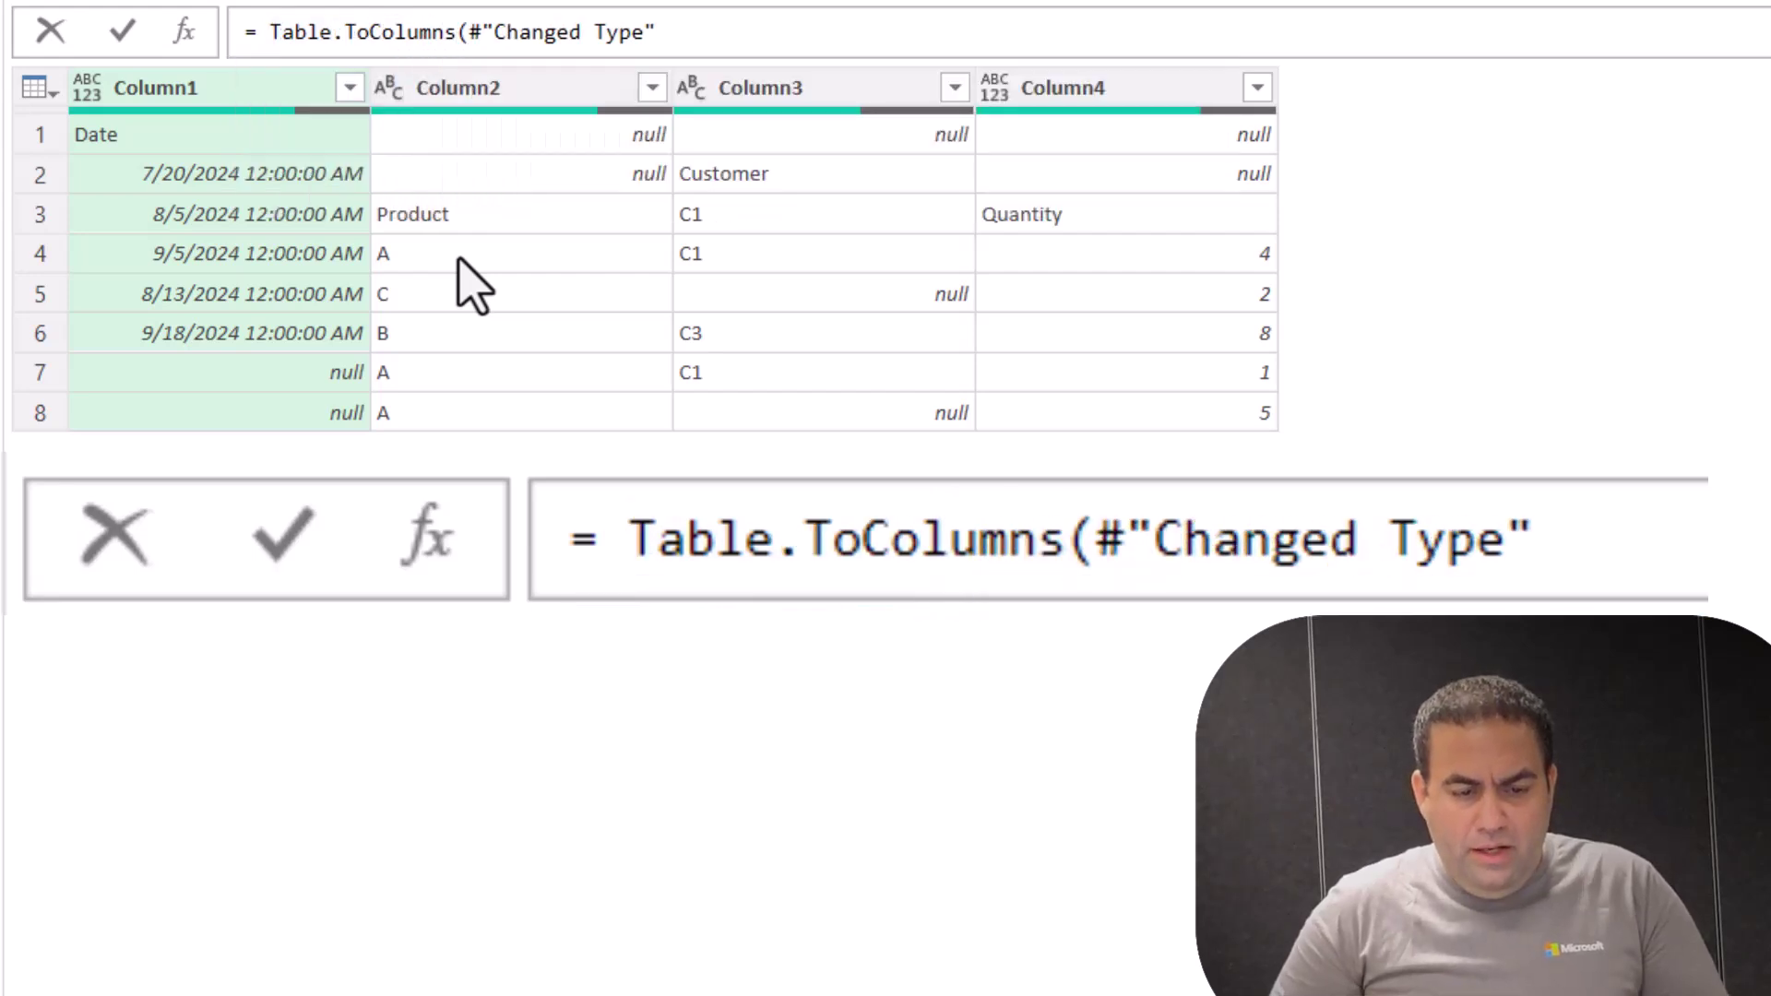
pyautogui.click(703, 34)
pyautogui.write(')')
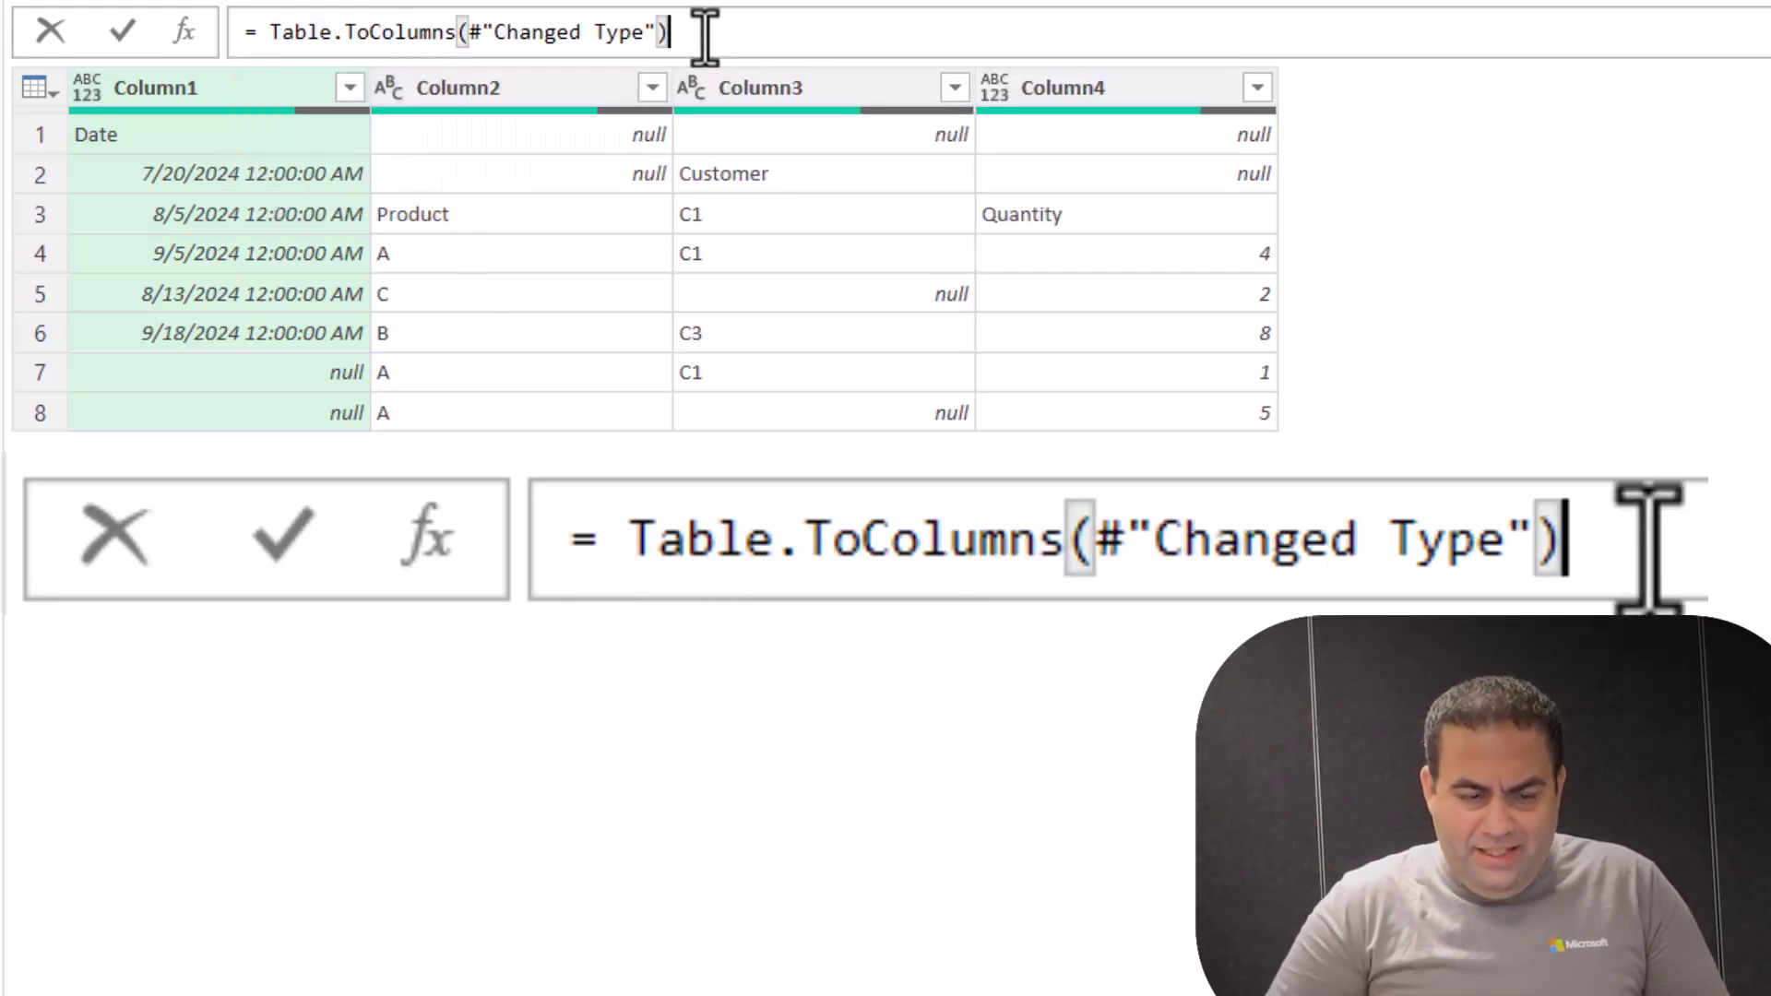
pyautogui.press('Return')
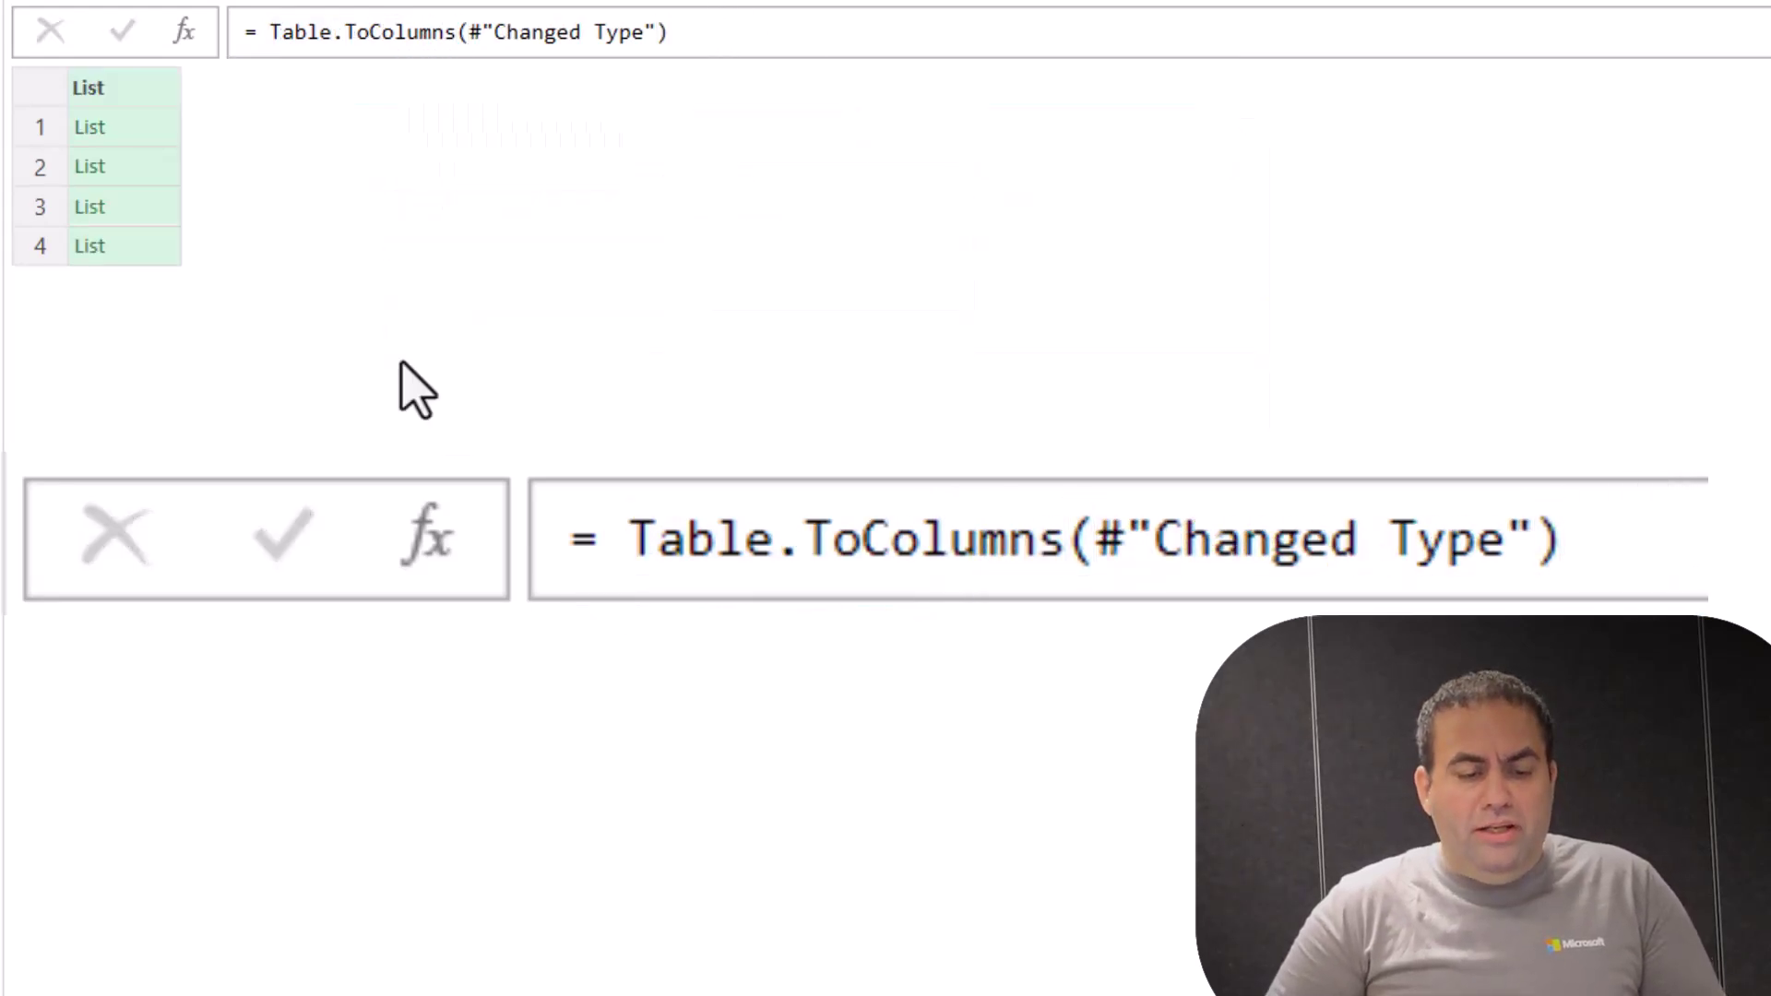
# Step: Preview the contents of the first, second and third nested lists in an enlarged preview area
pyautogui.click(140, 131)
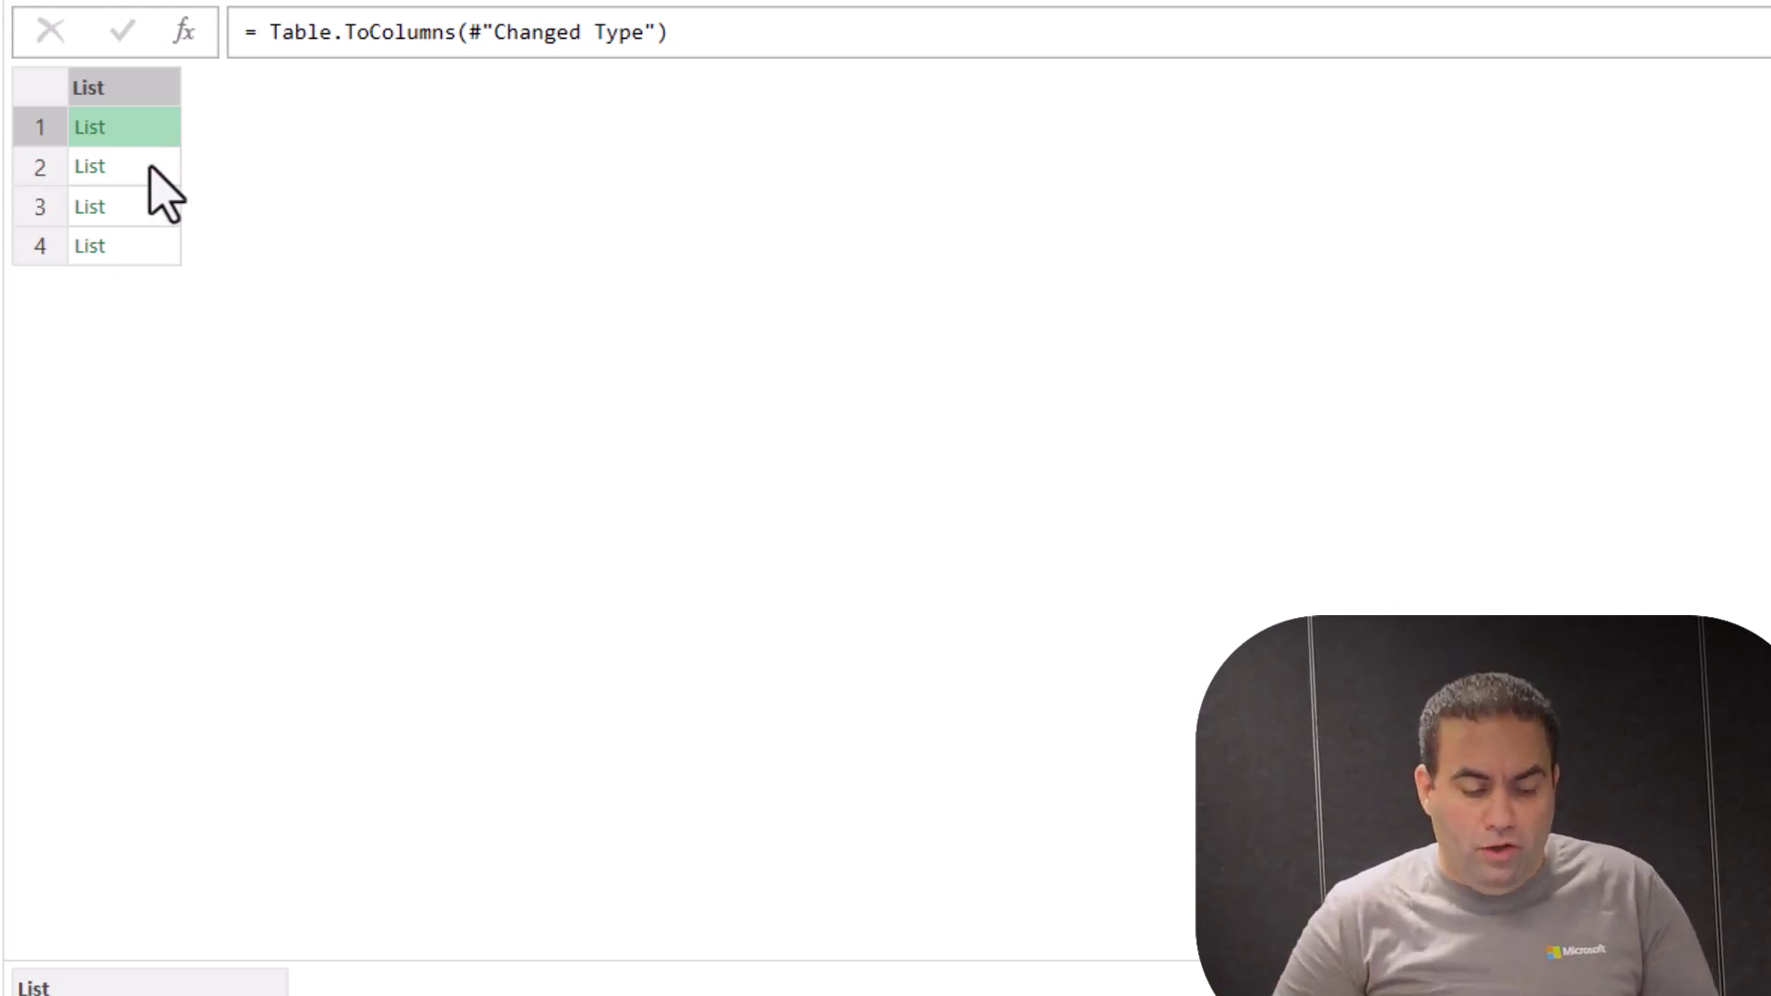
pyautogui.moveTo(337, 962); pyautogui.dragTo(366, 562)
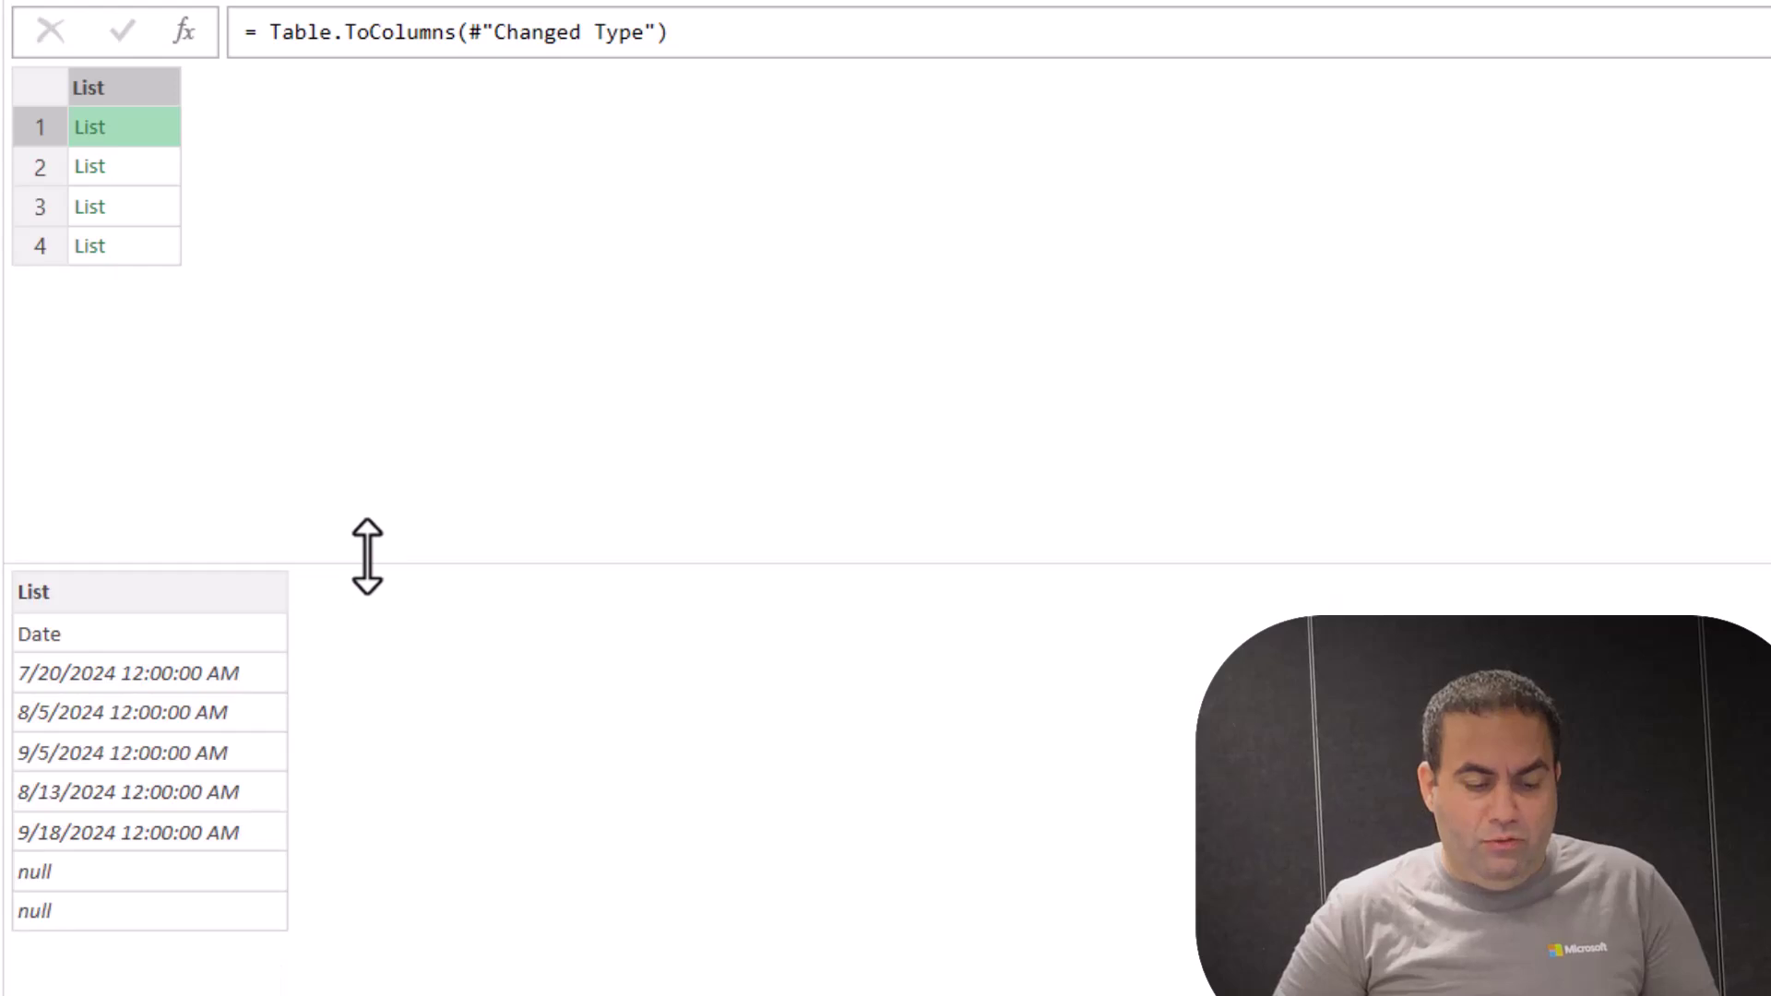
pyautogui.click(127, 174)
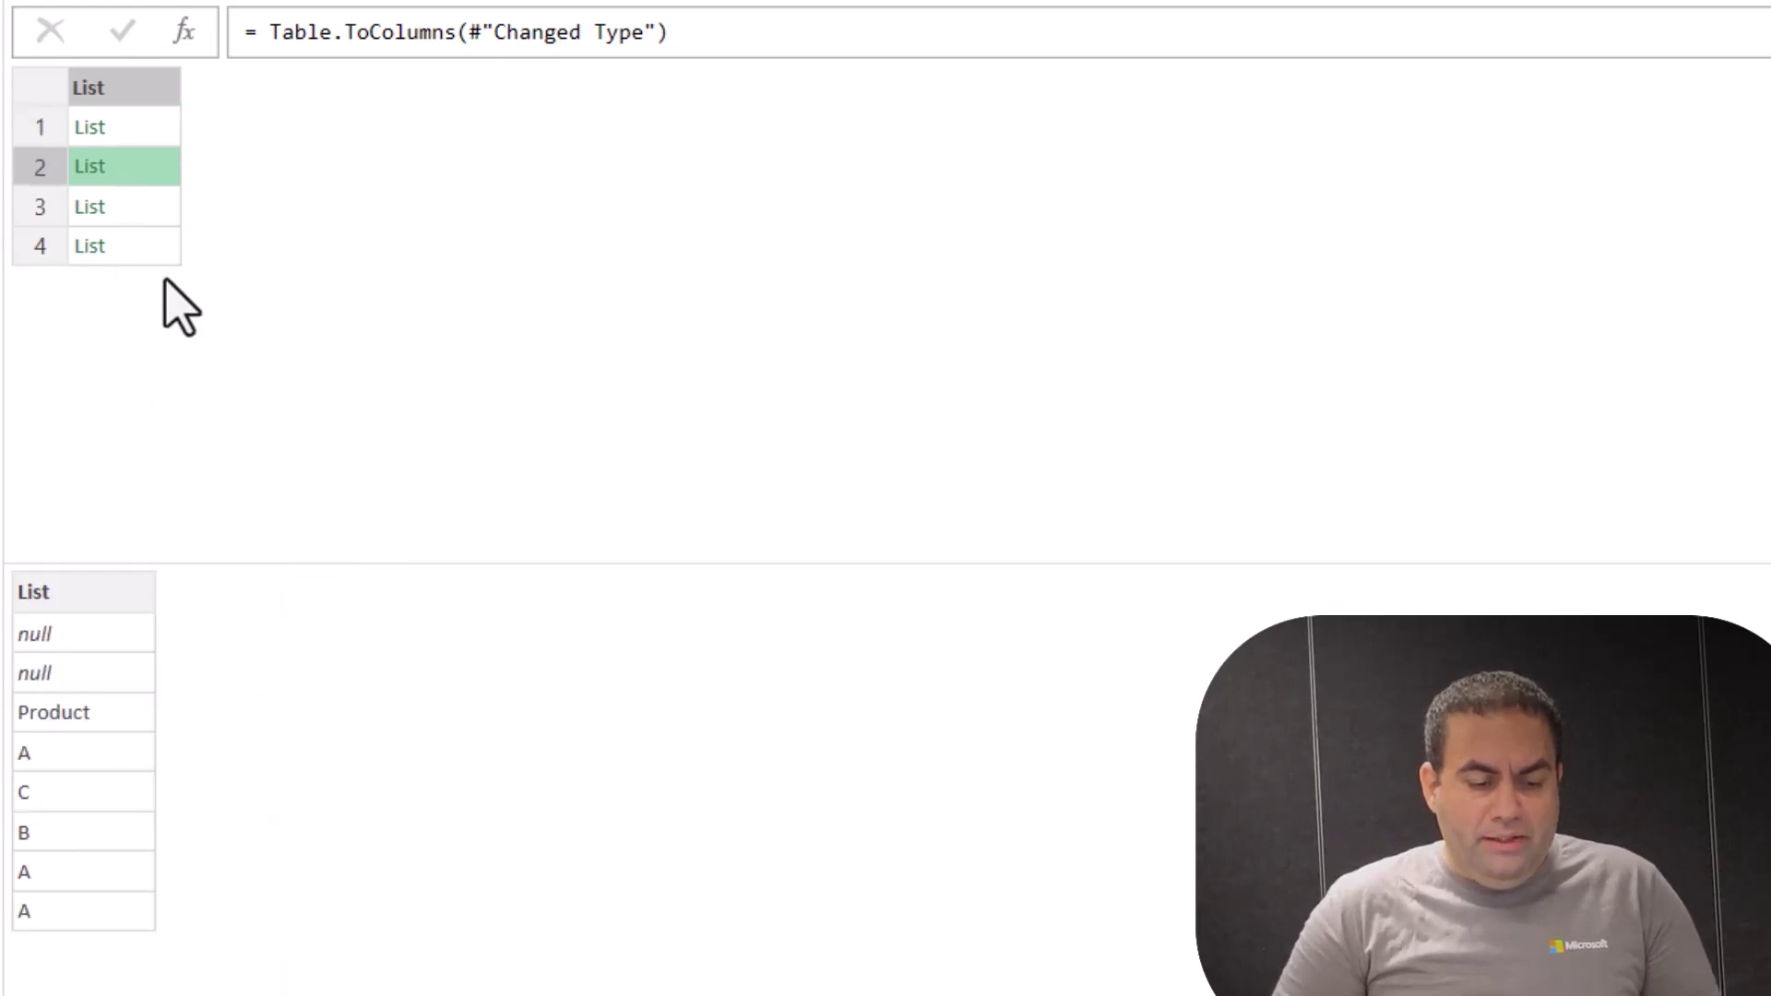
pyautogui.click(140, 214)
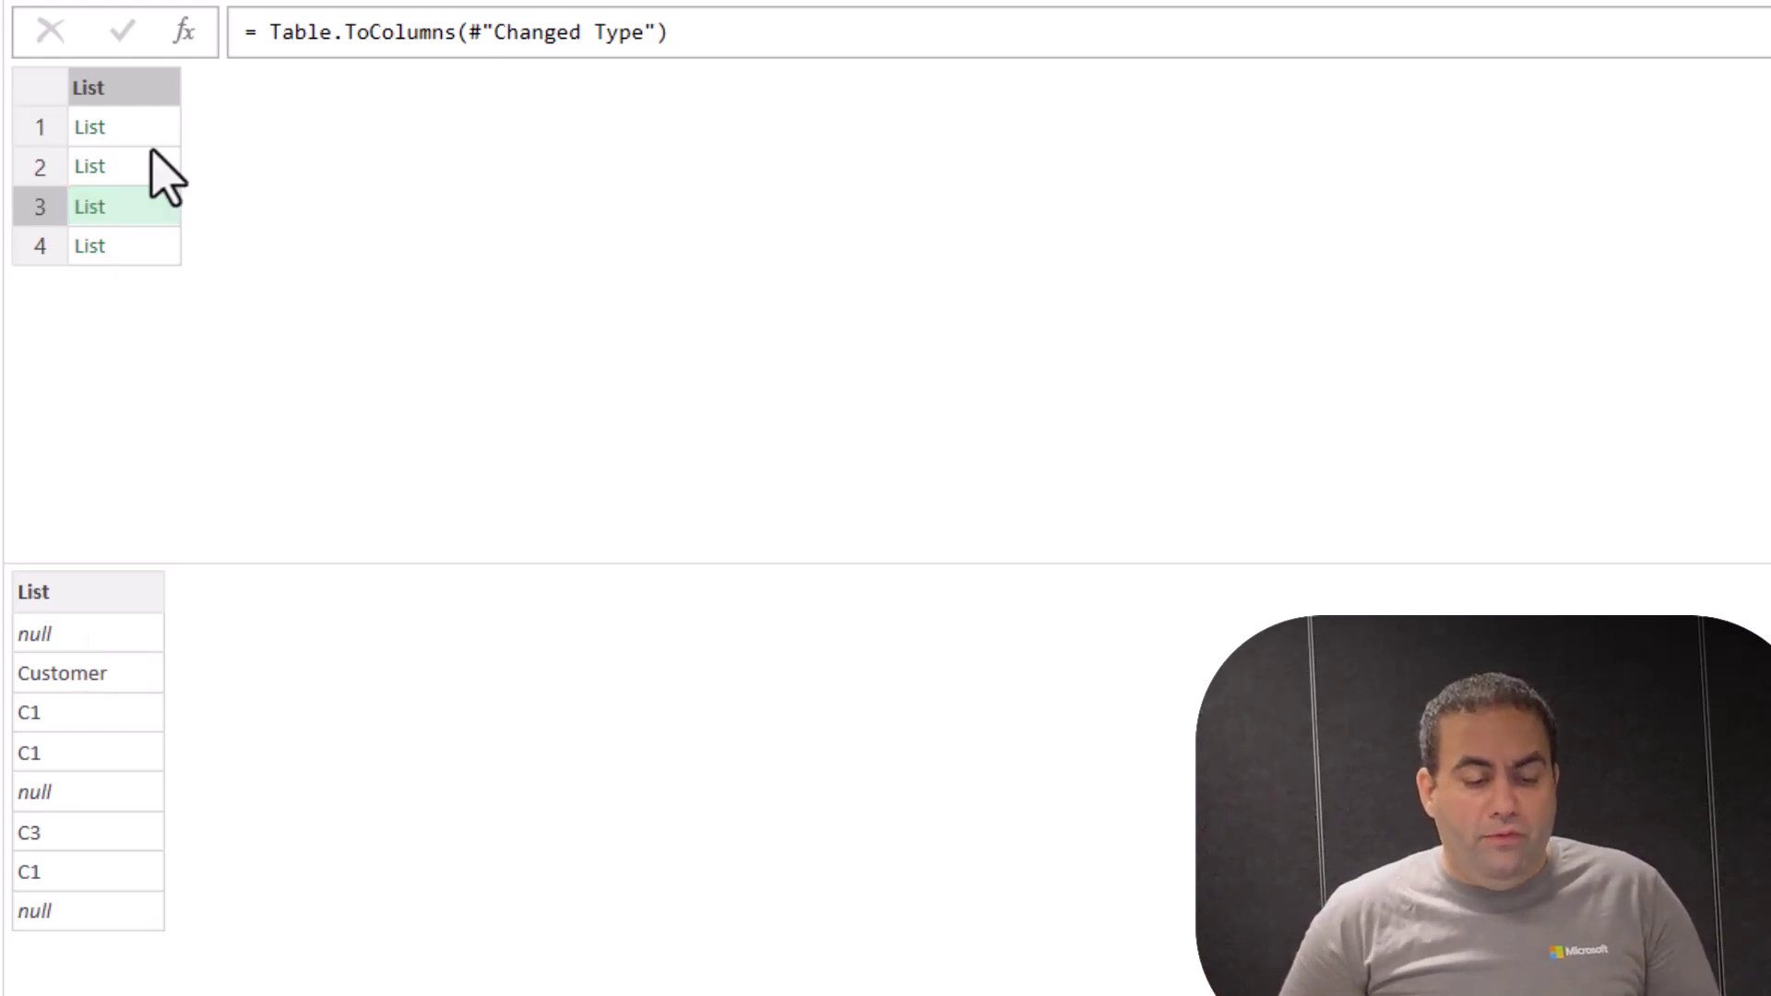
pyautogui.click(126, 173)
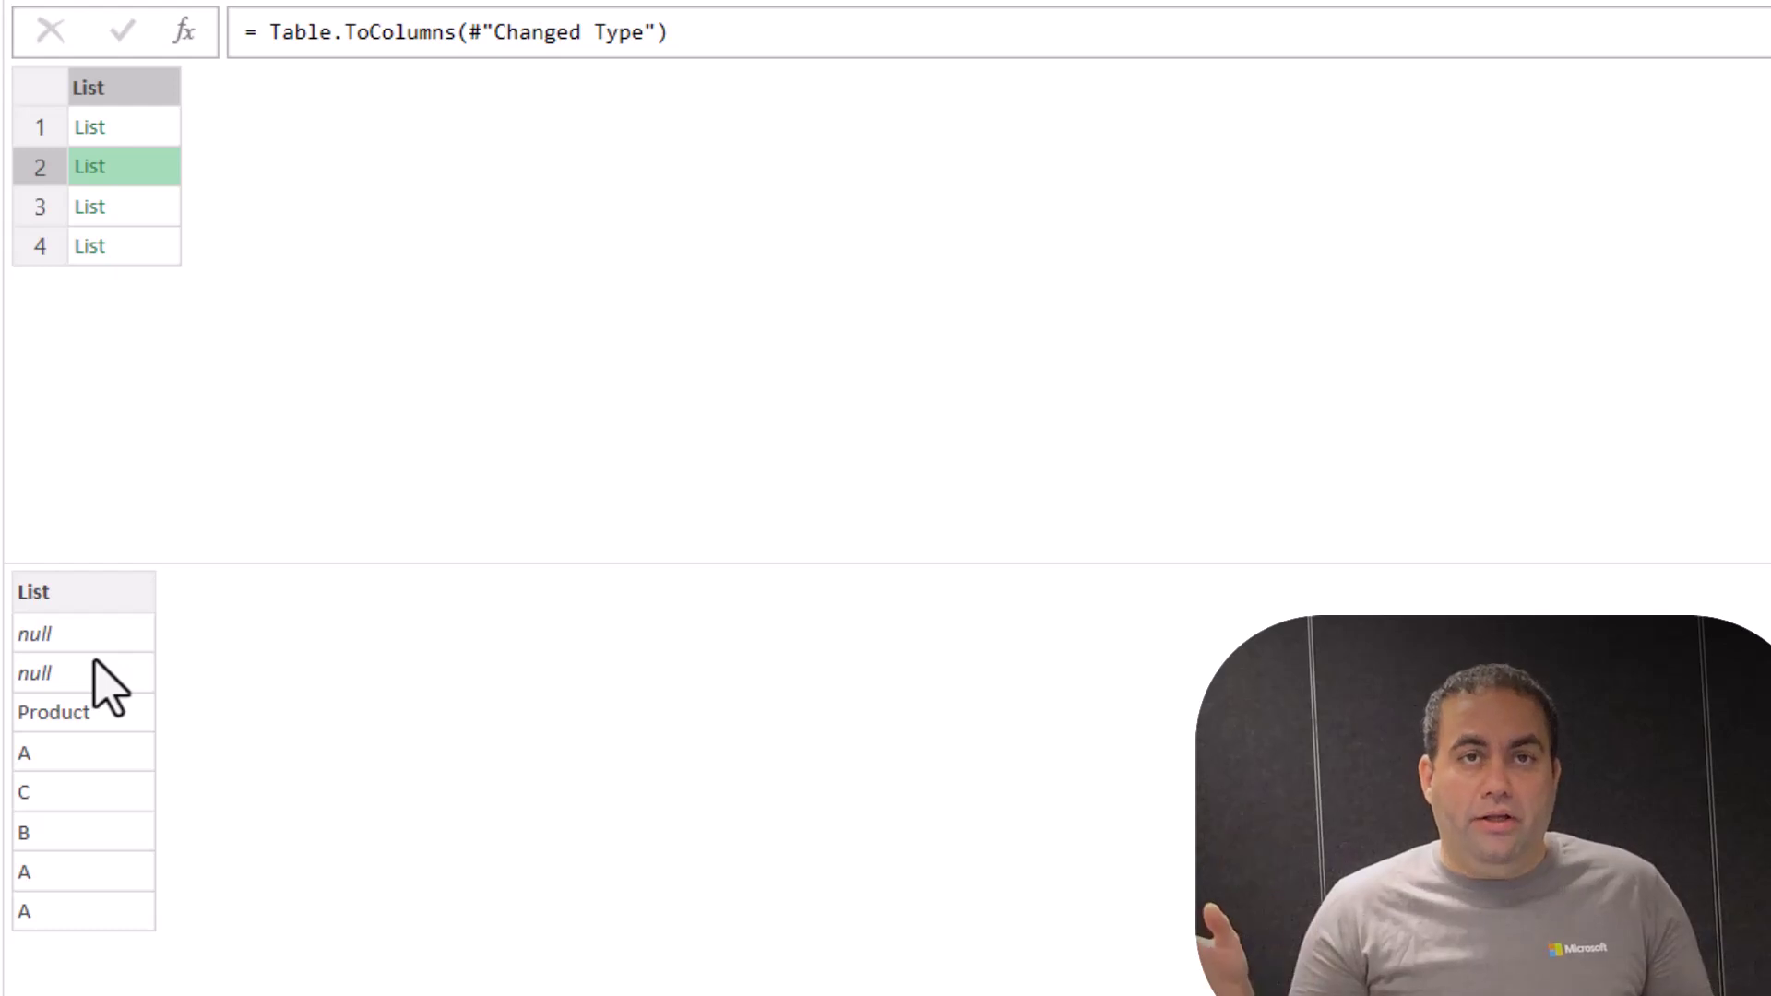
pyautogui.click(159, 209)
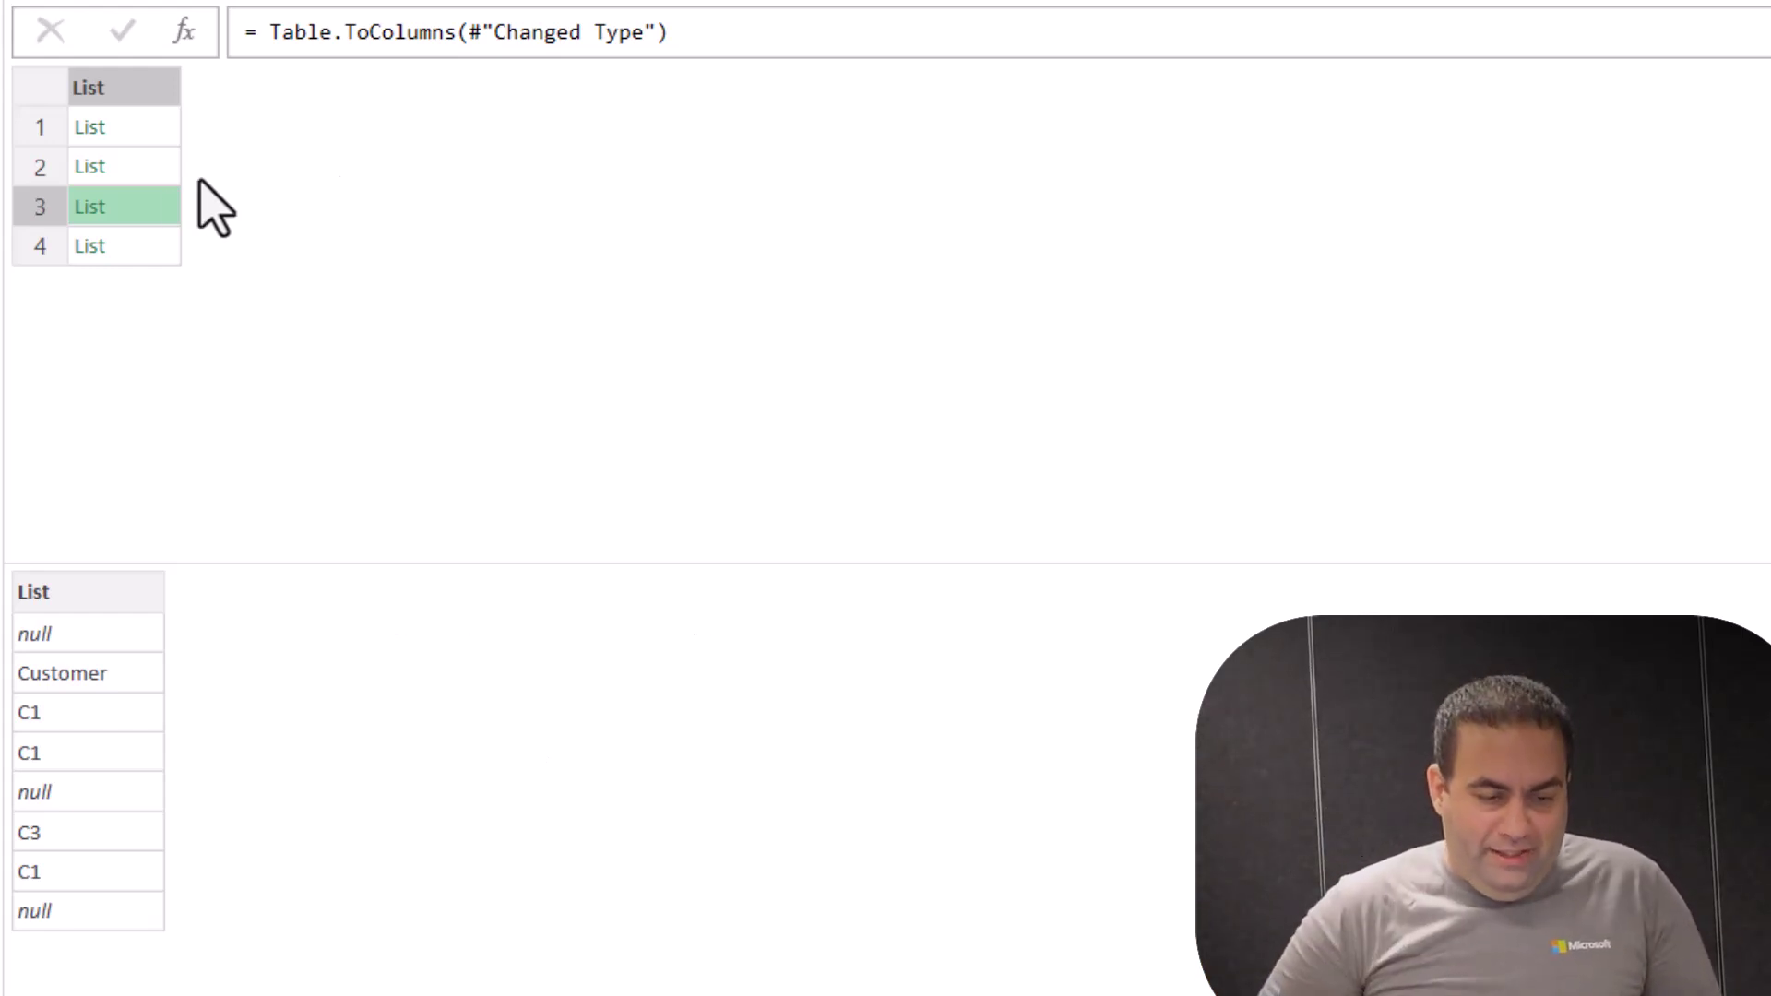
# Step: Drill into the third list and strip its nulls with the formula = List.RemoveNulls(Custom1{2})
pyautogui.click(93, 209)
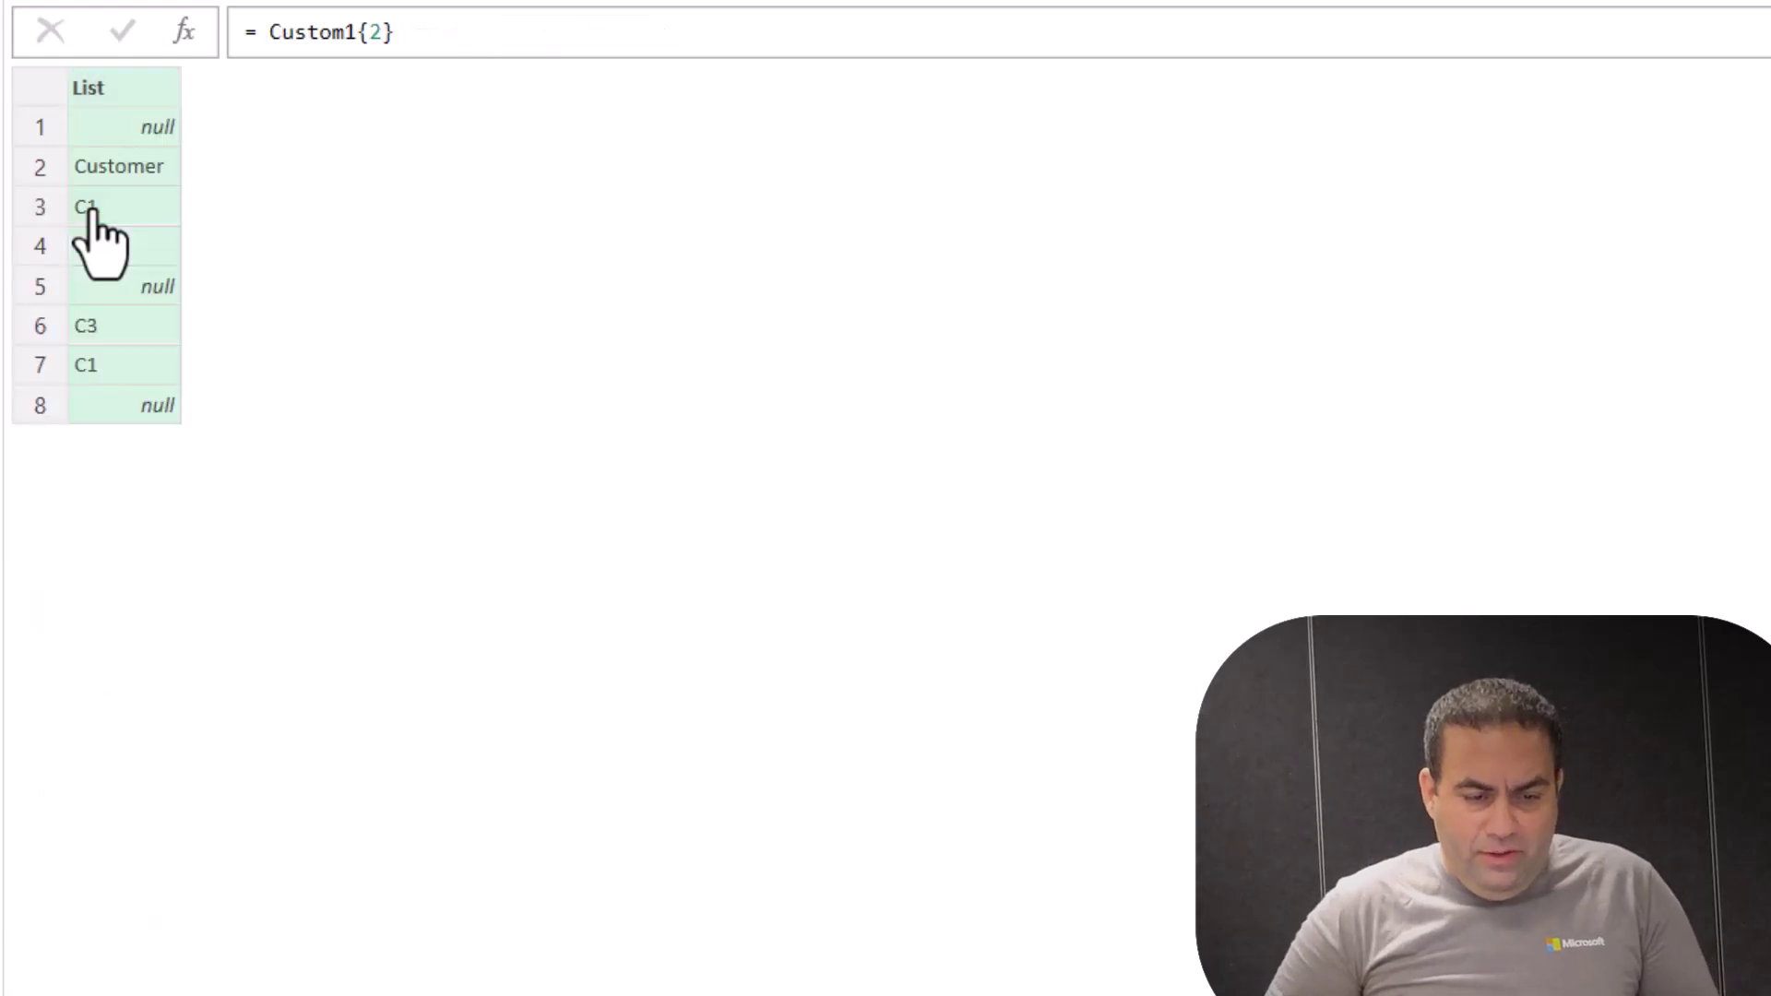
pyautogui.click(258, 32)
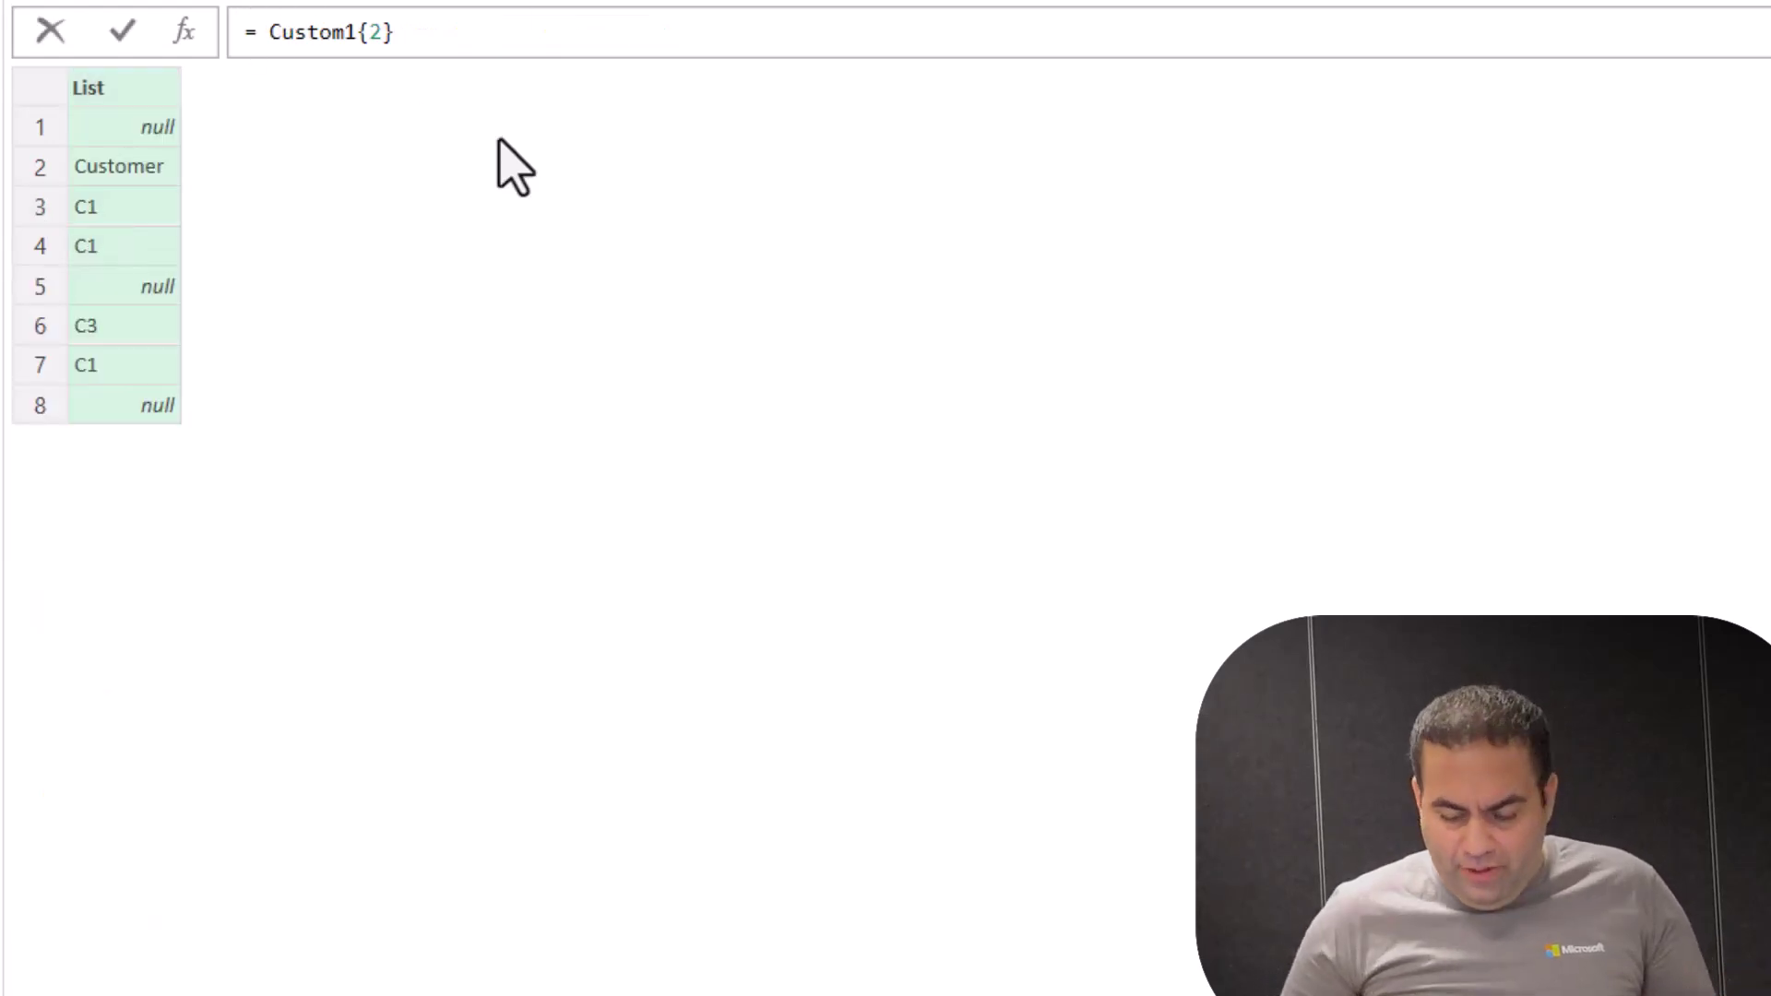
pyautogui.write('(')
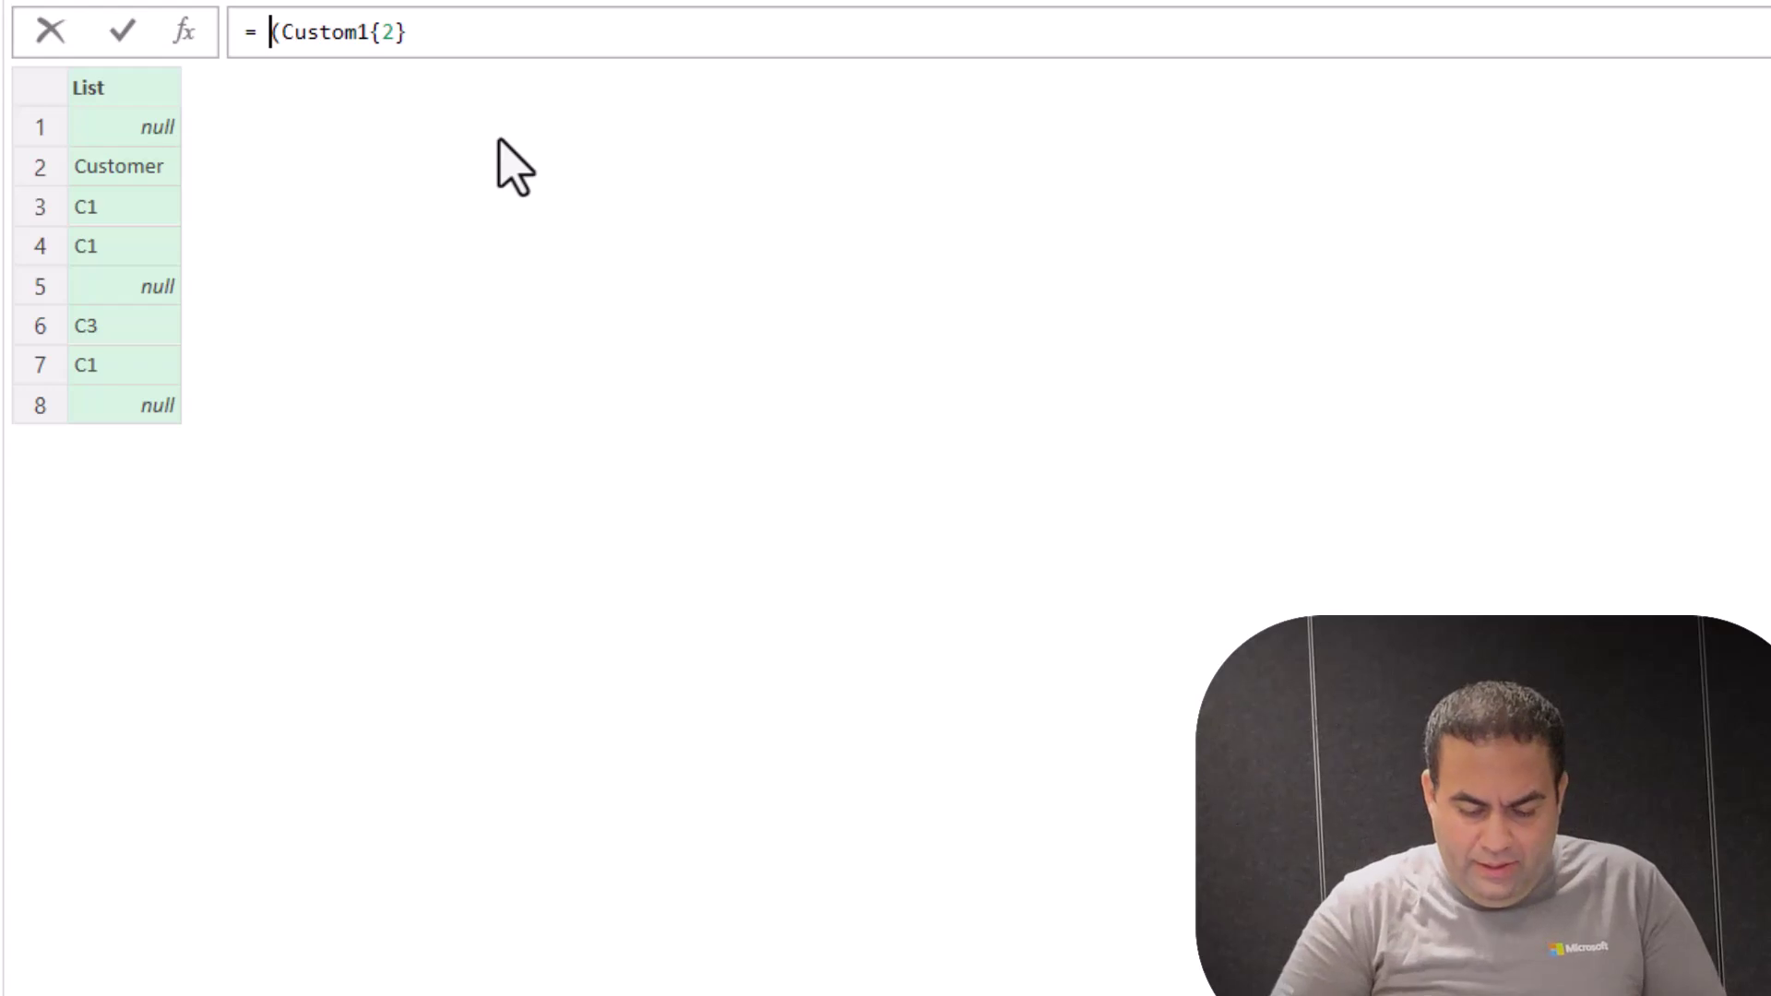
pyautogui.write('listremvn')
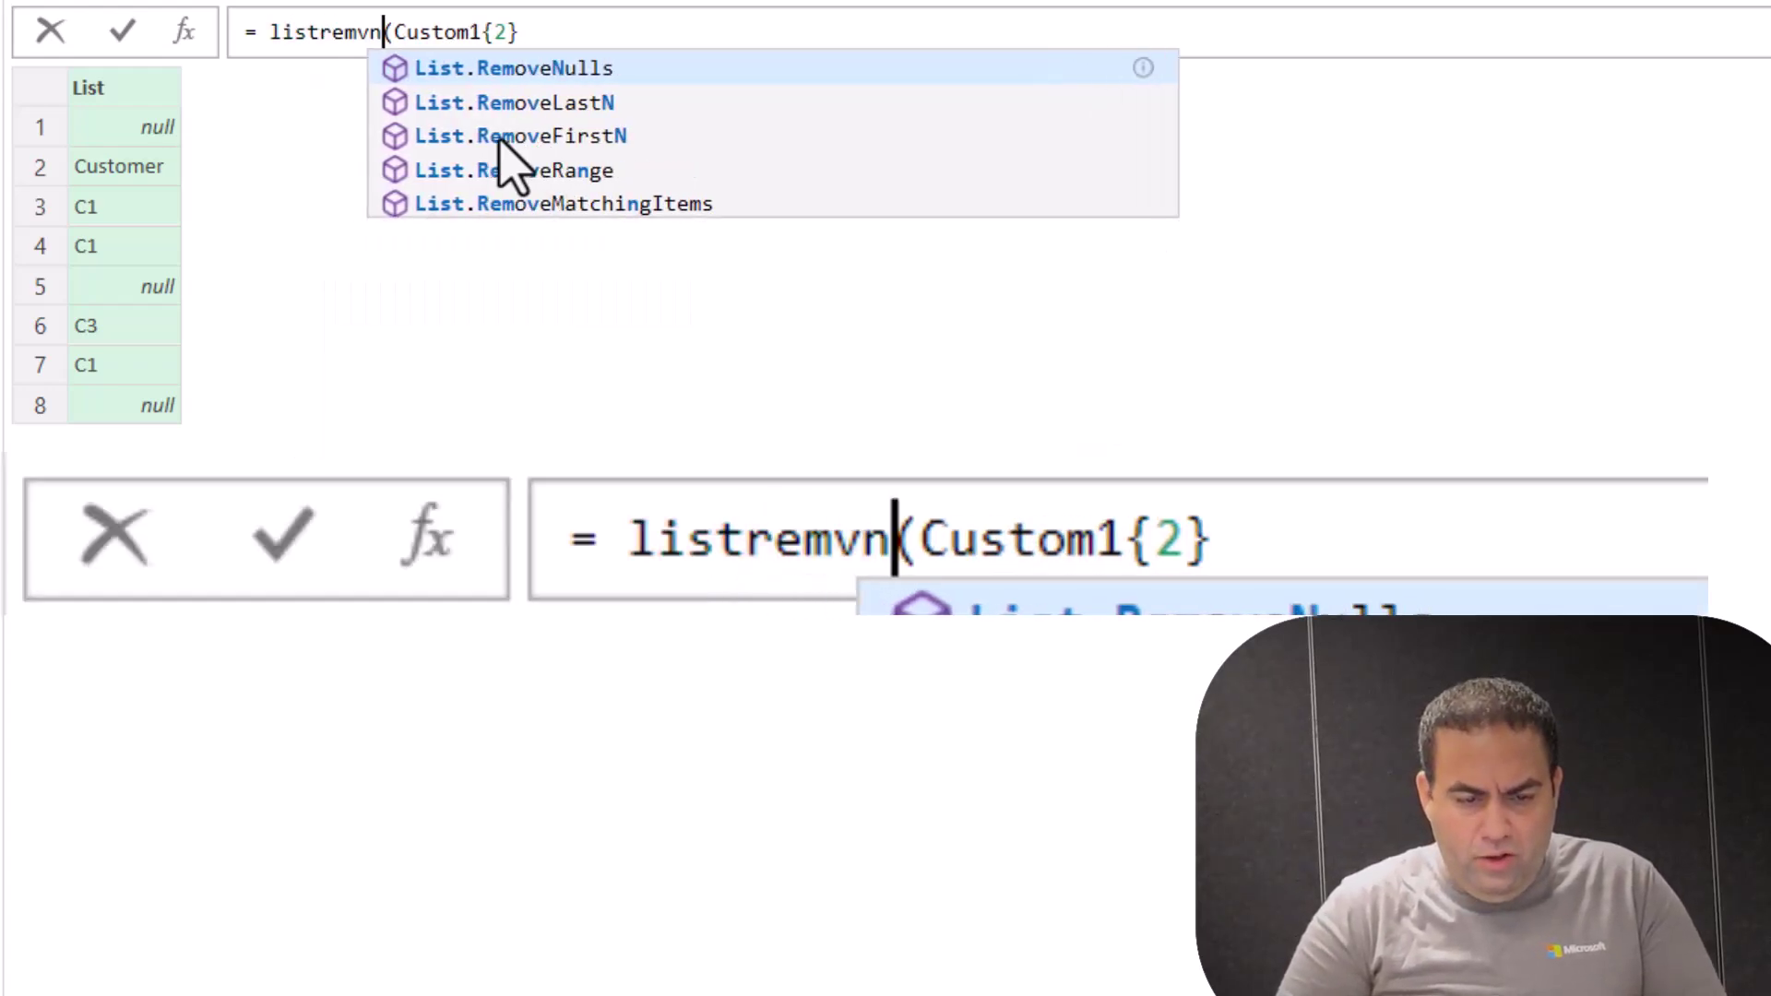
pyautogui.press('Tab')
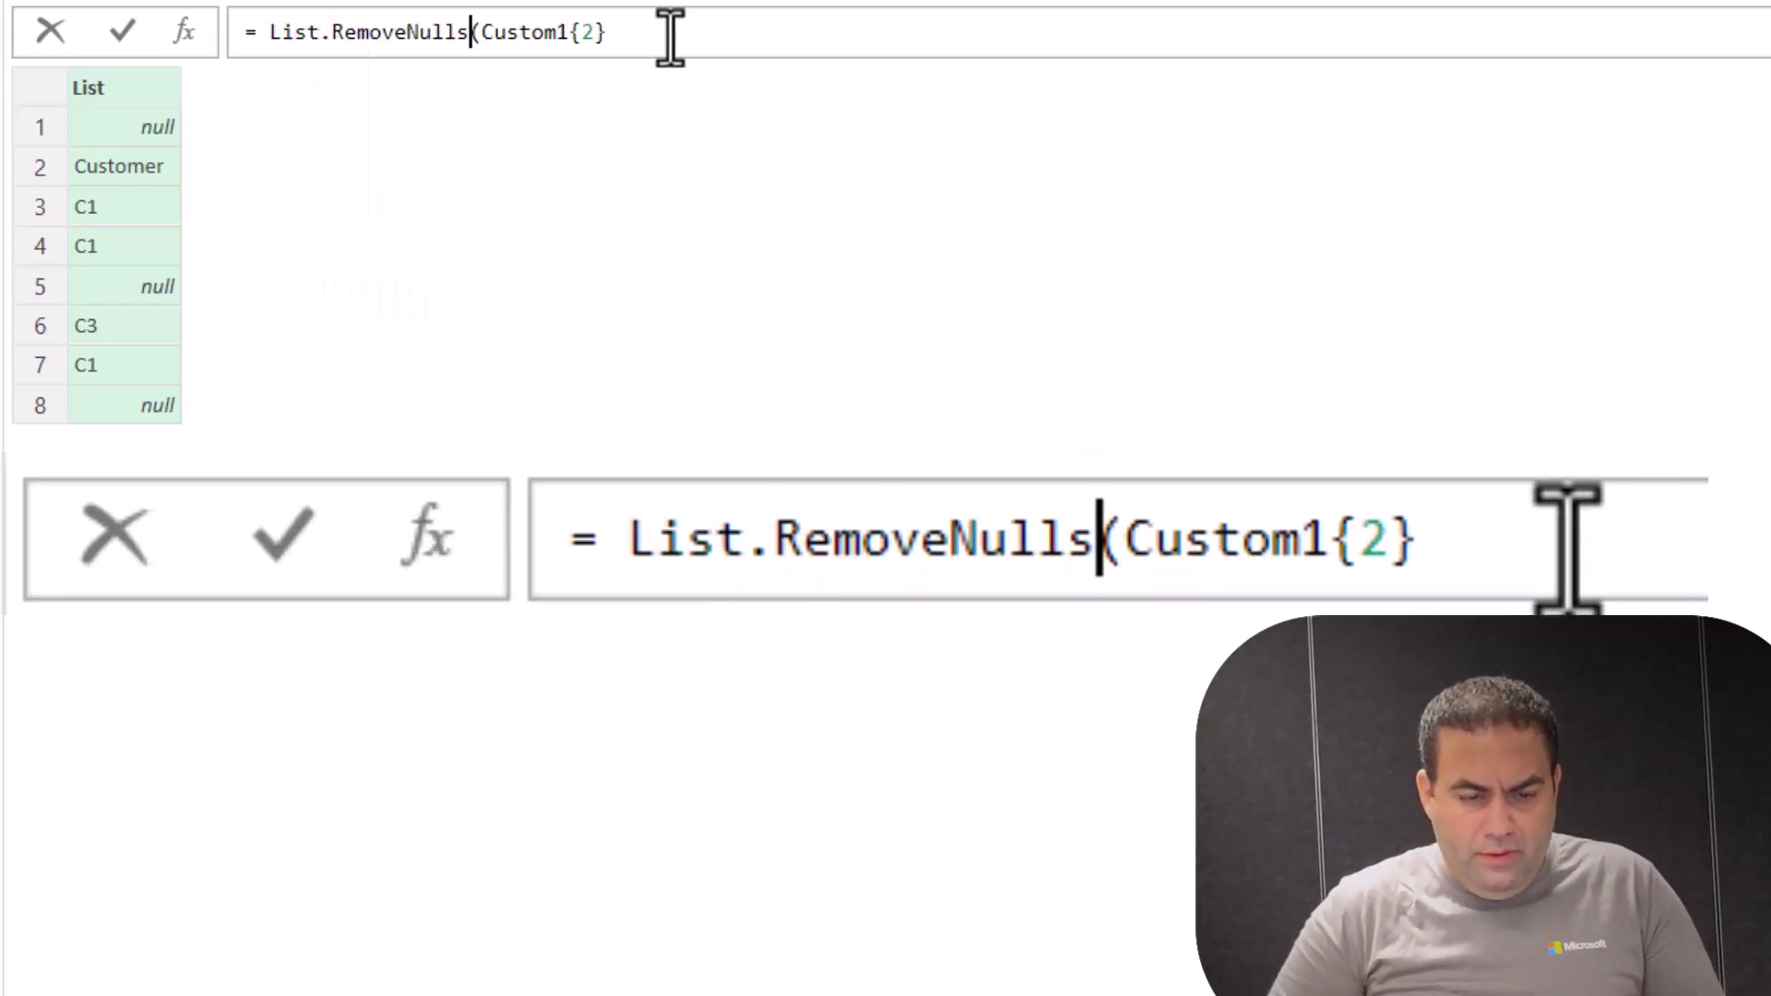
pyautogui.press('End')
pyautogui.write(')')
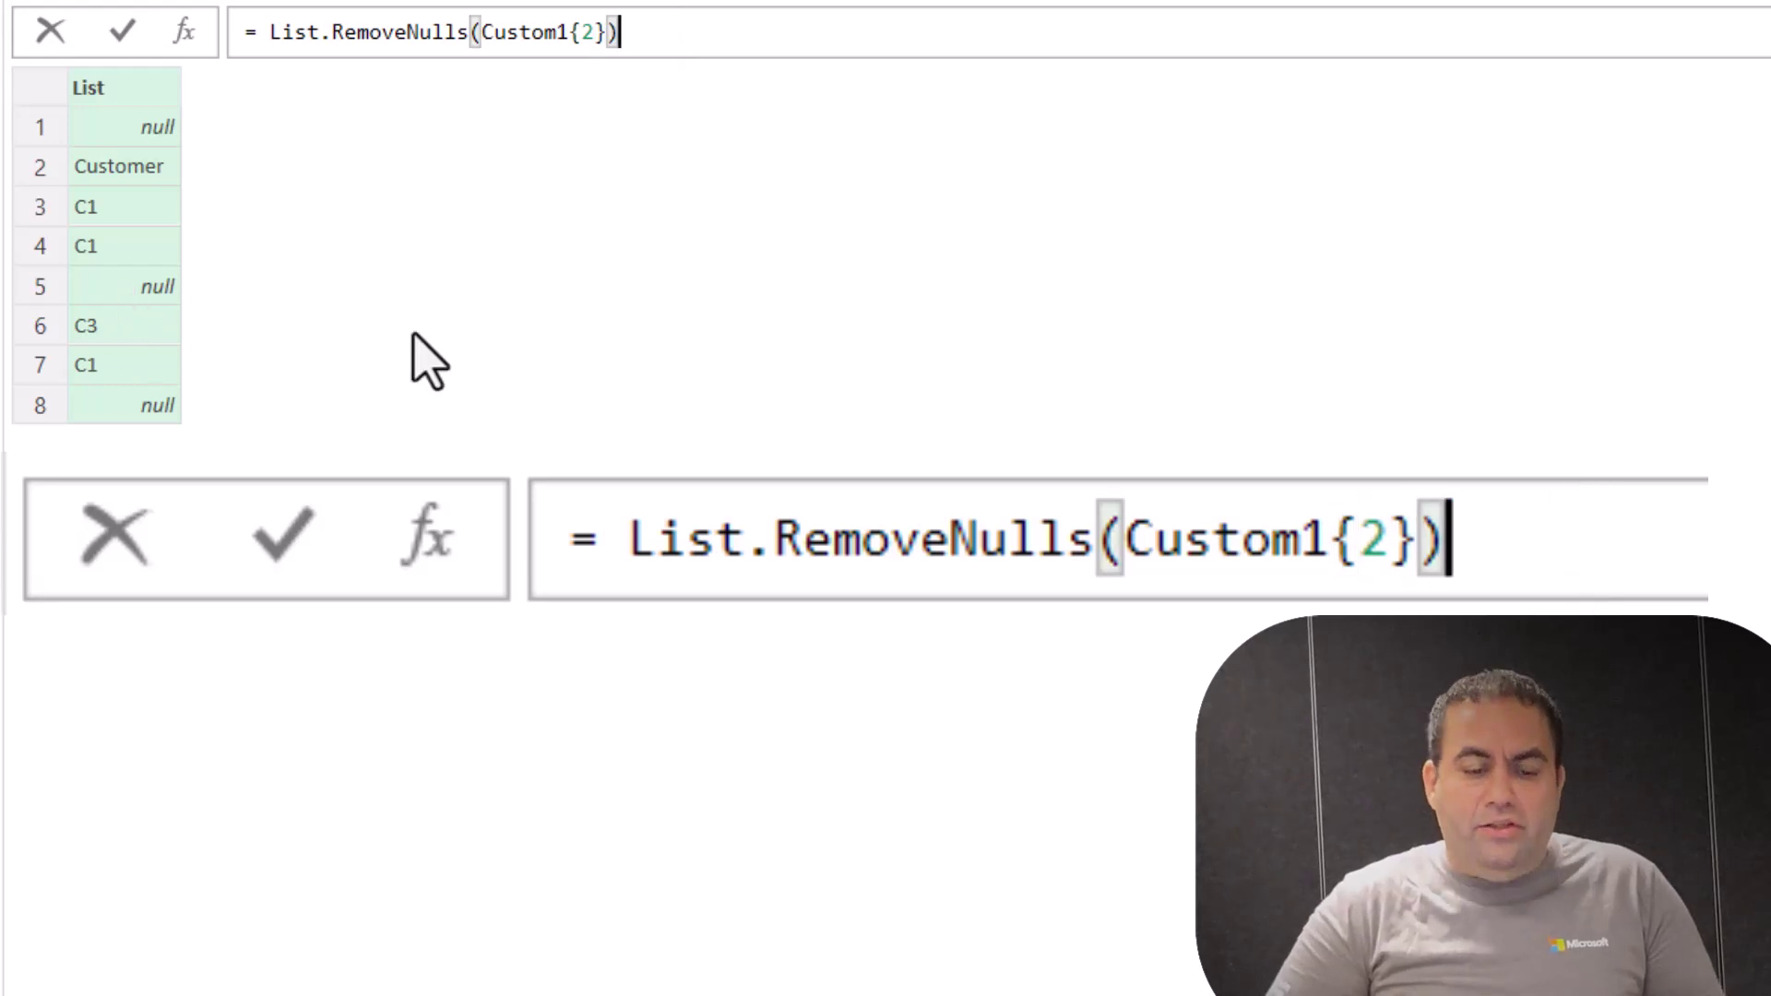
pyautogui.press('Return')
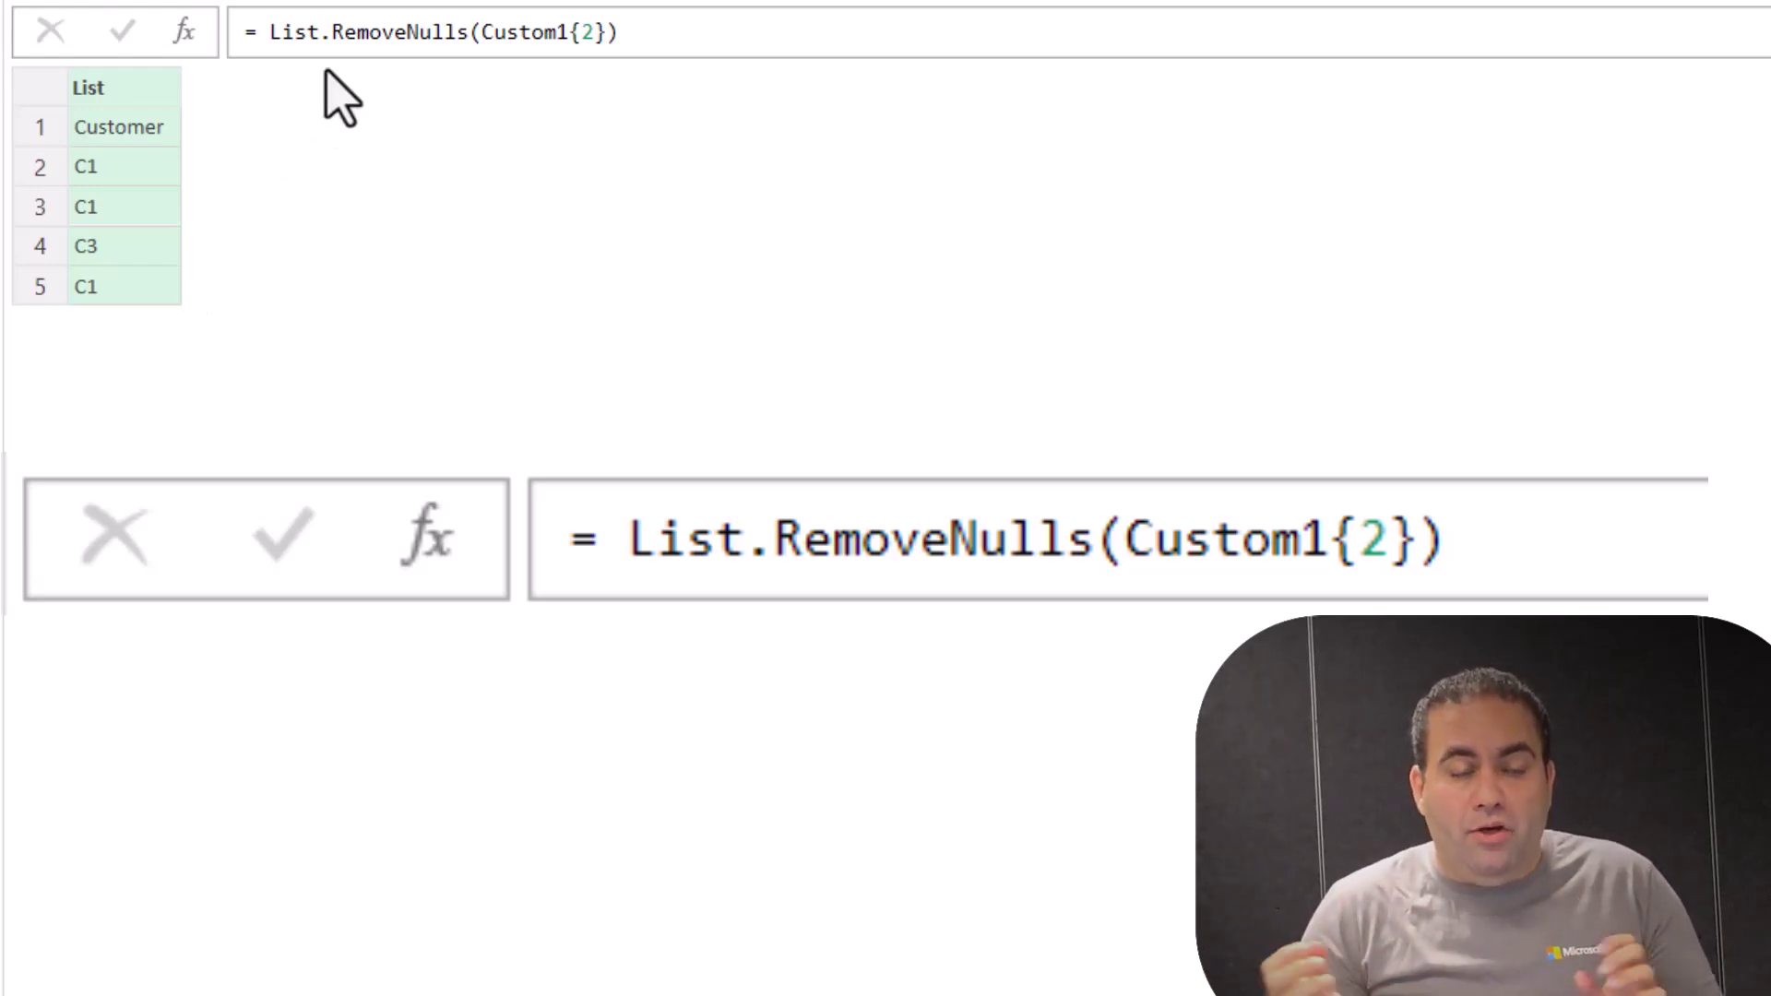
# Step: Replace RemoveNulls with skip and add a null condition, making the formula = List.skip(Custom1{2}, each _=null)
pyautogui.doubleClick(388, 38)
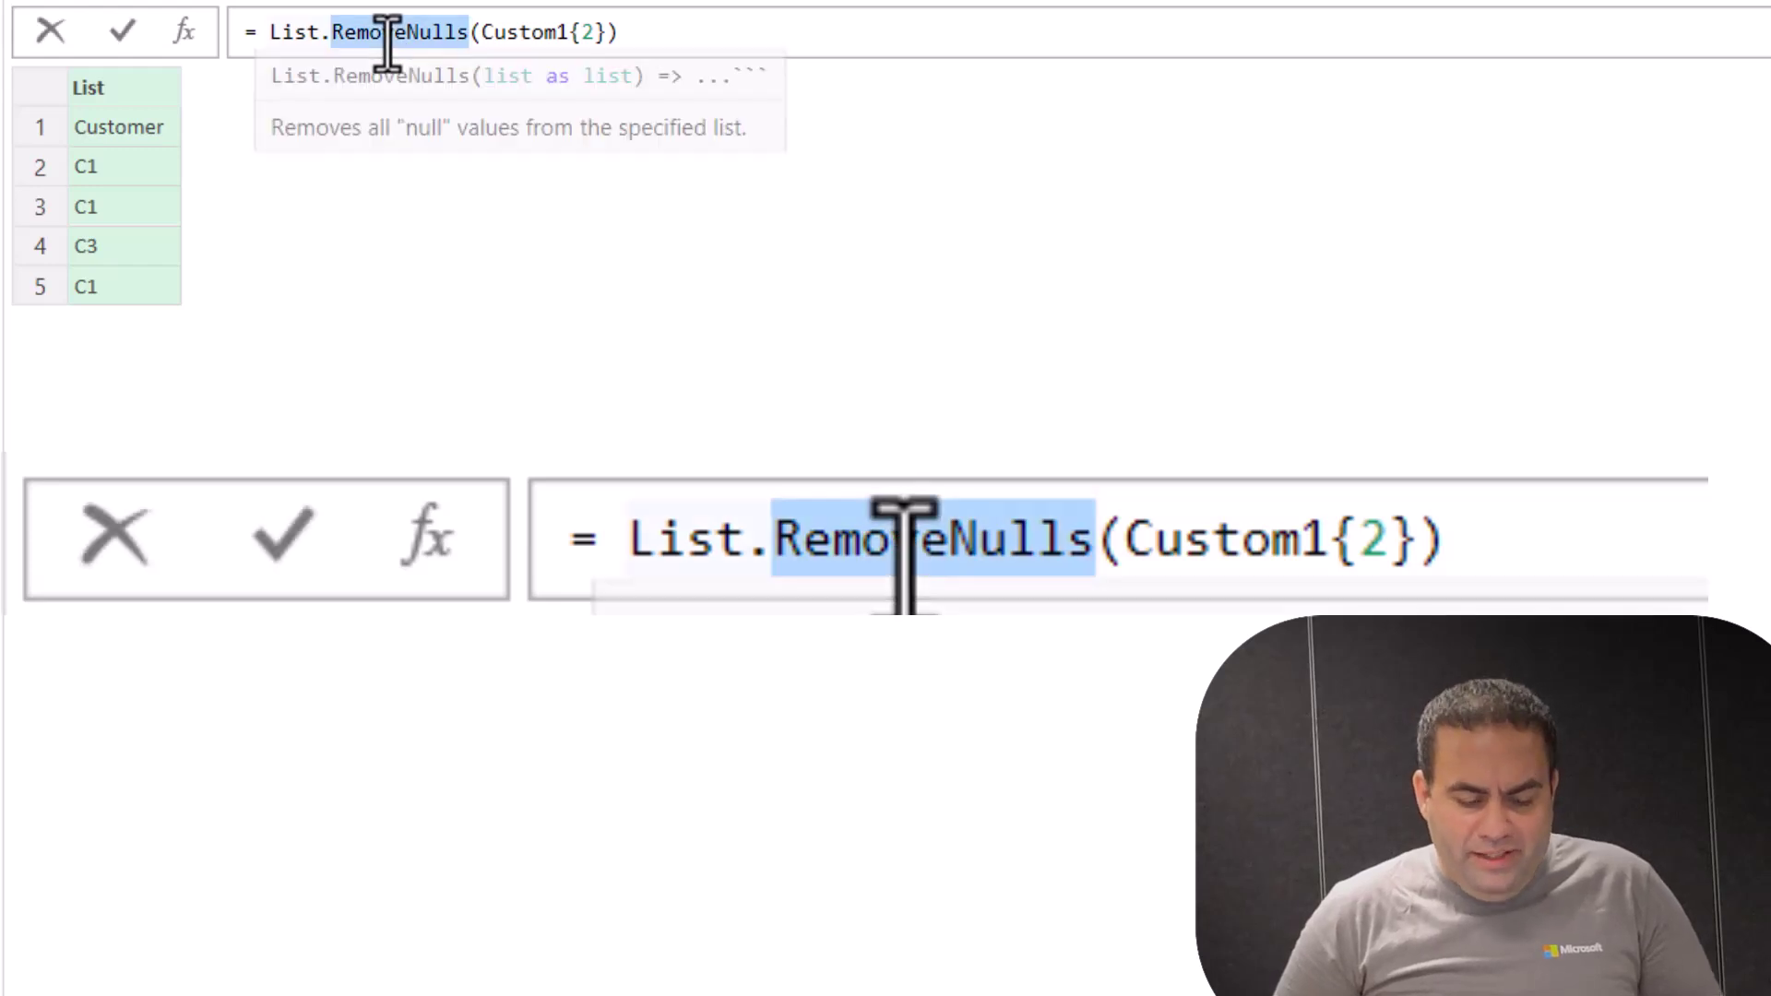
pyautogui.write('skip')
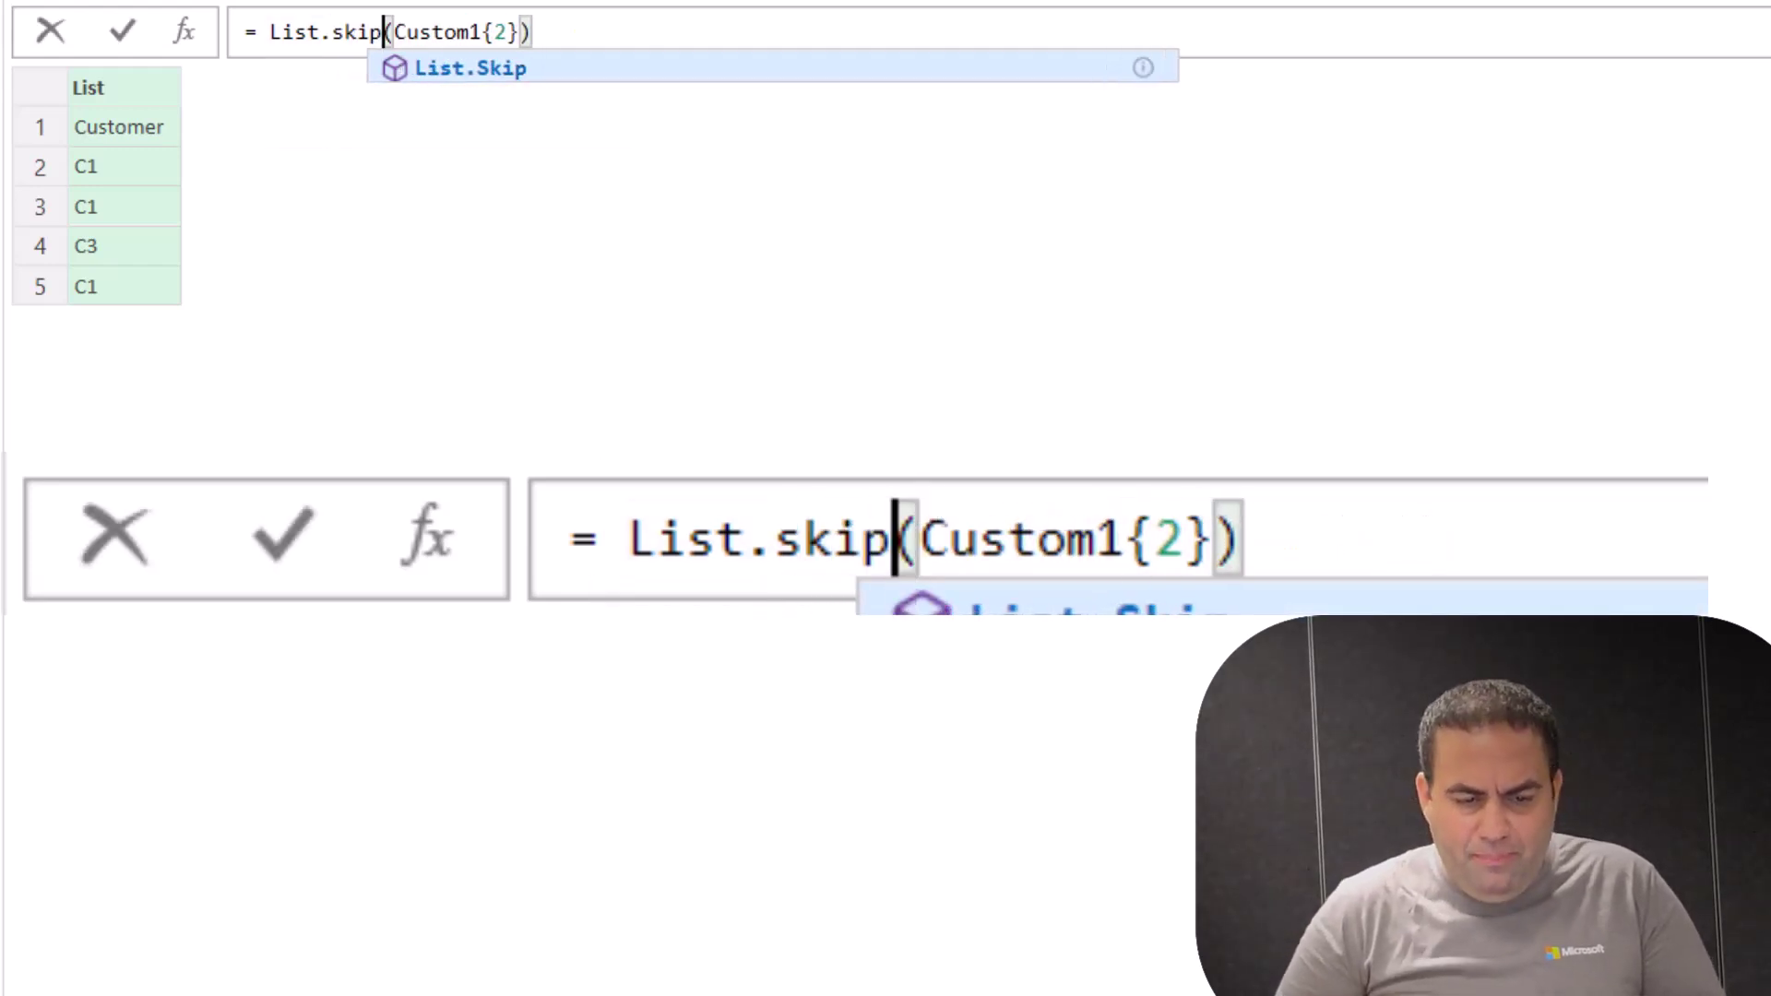
pyautogui.click(586, 31)
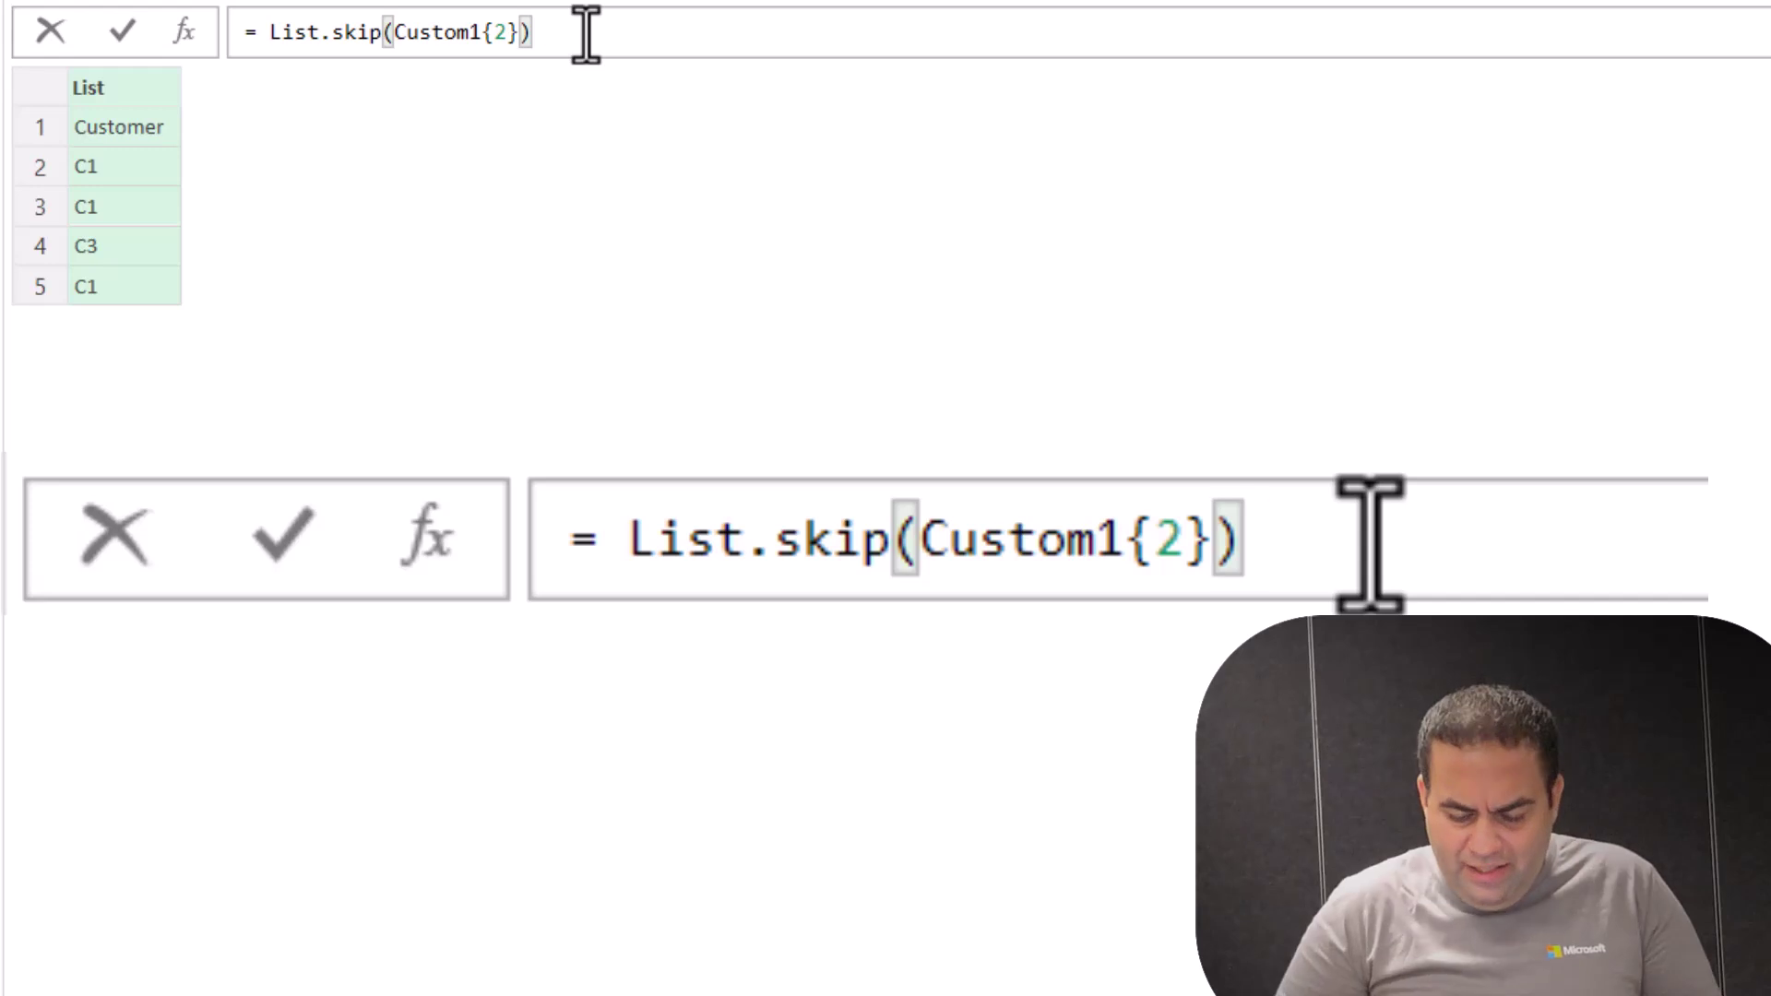
pyautogui.write(', each _=')
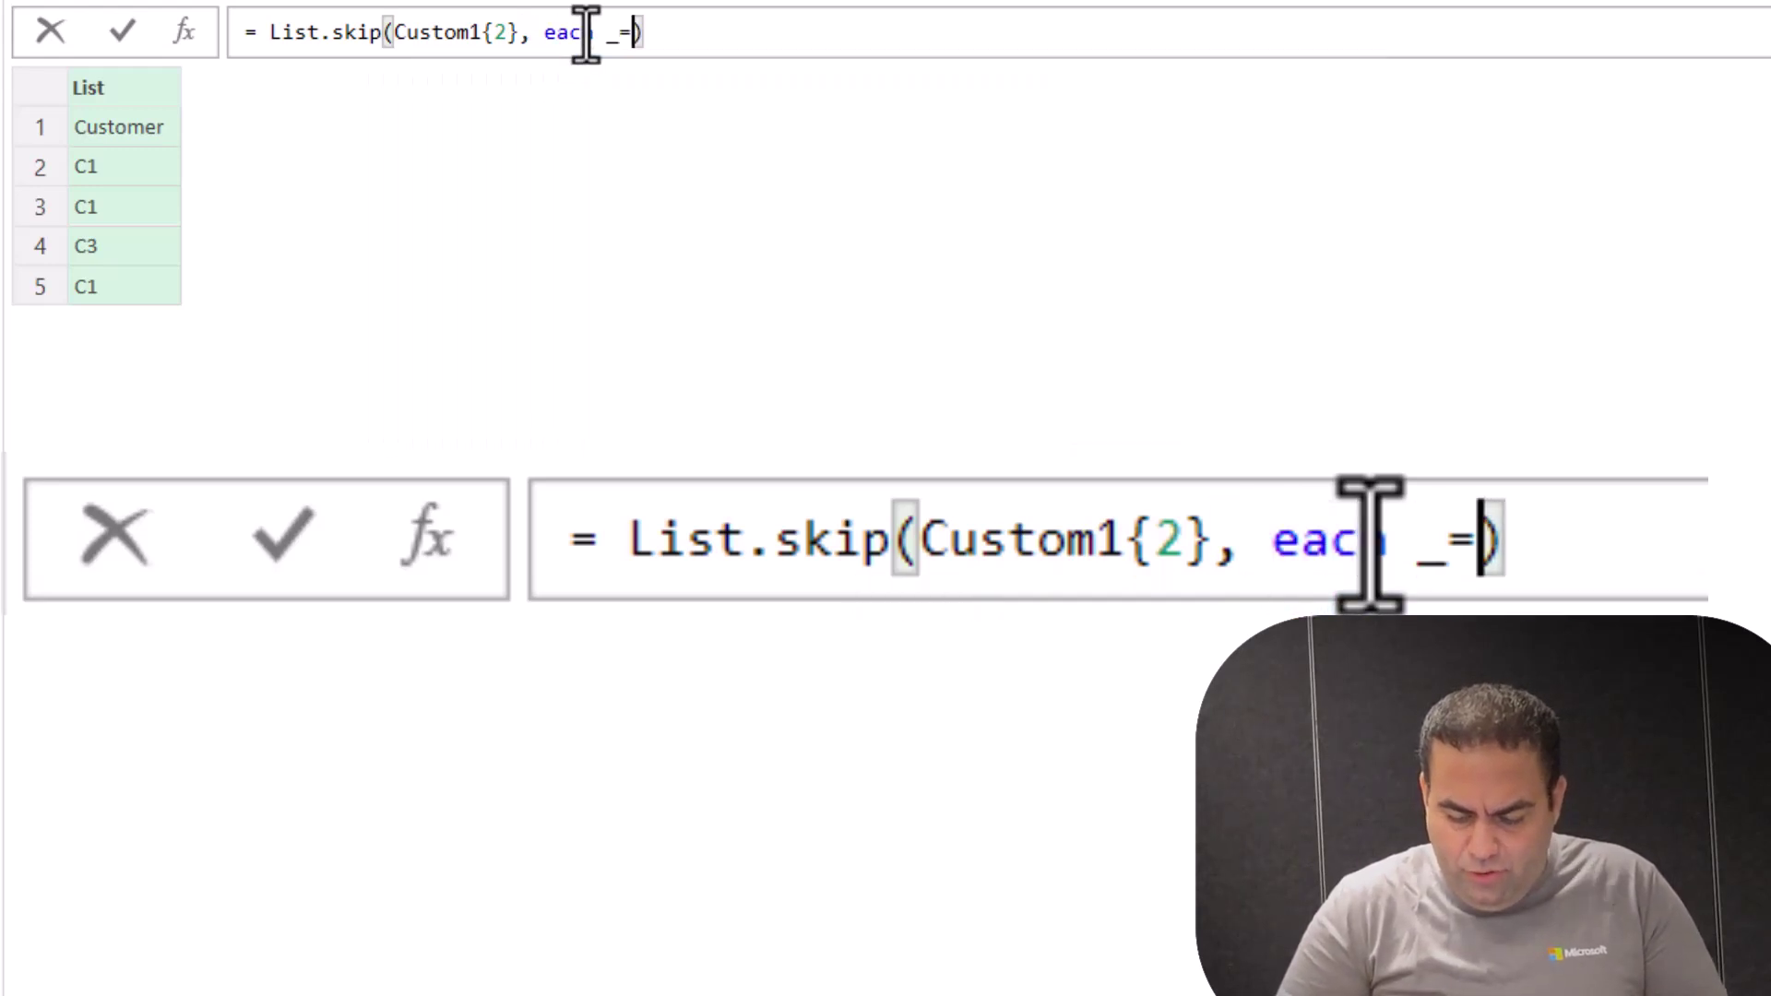
pyautogui.write('null')
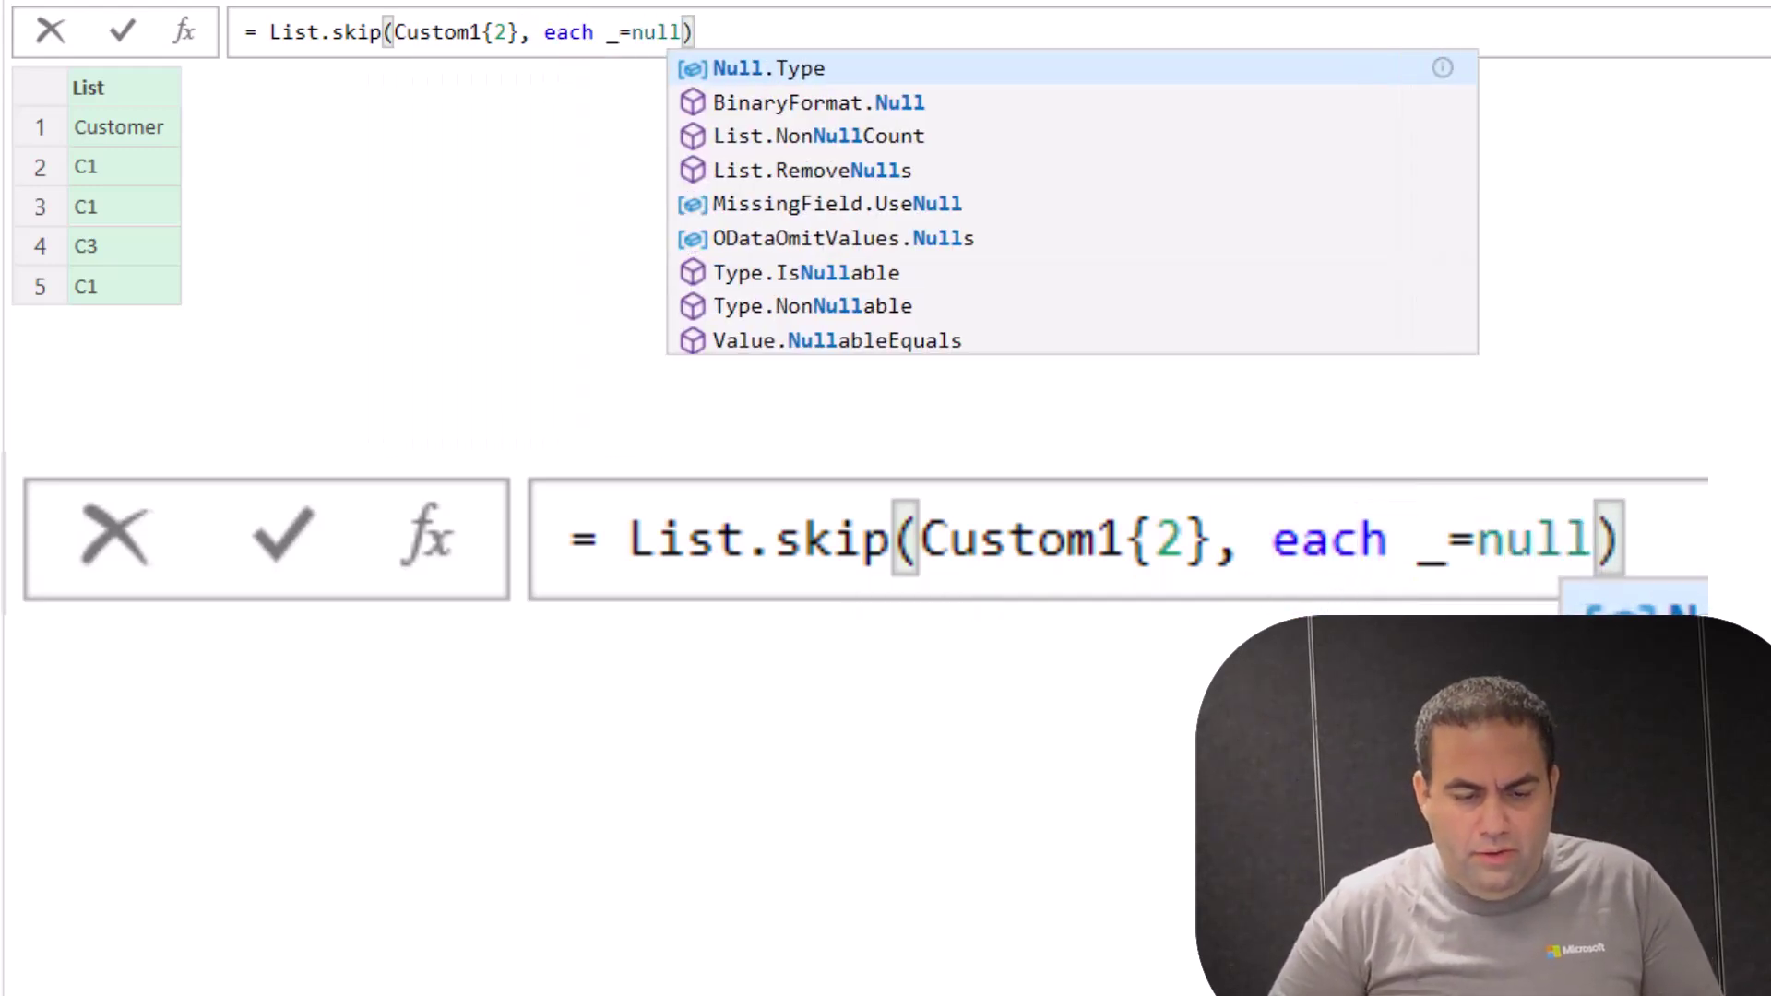
pyautogui.press('Escape')
pyautogui.press('Return')
# Step: Correct the function name's capitalization to List.Skip and check the third list in the Table.ToColumns step
pyautogui.click(332, 31)
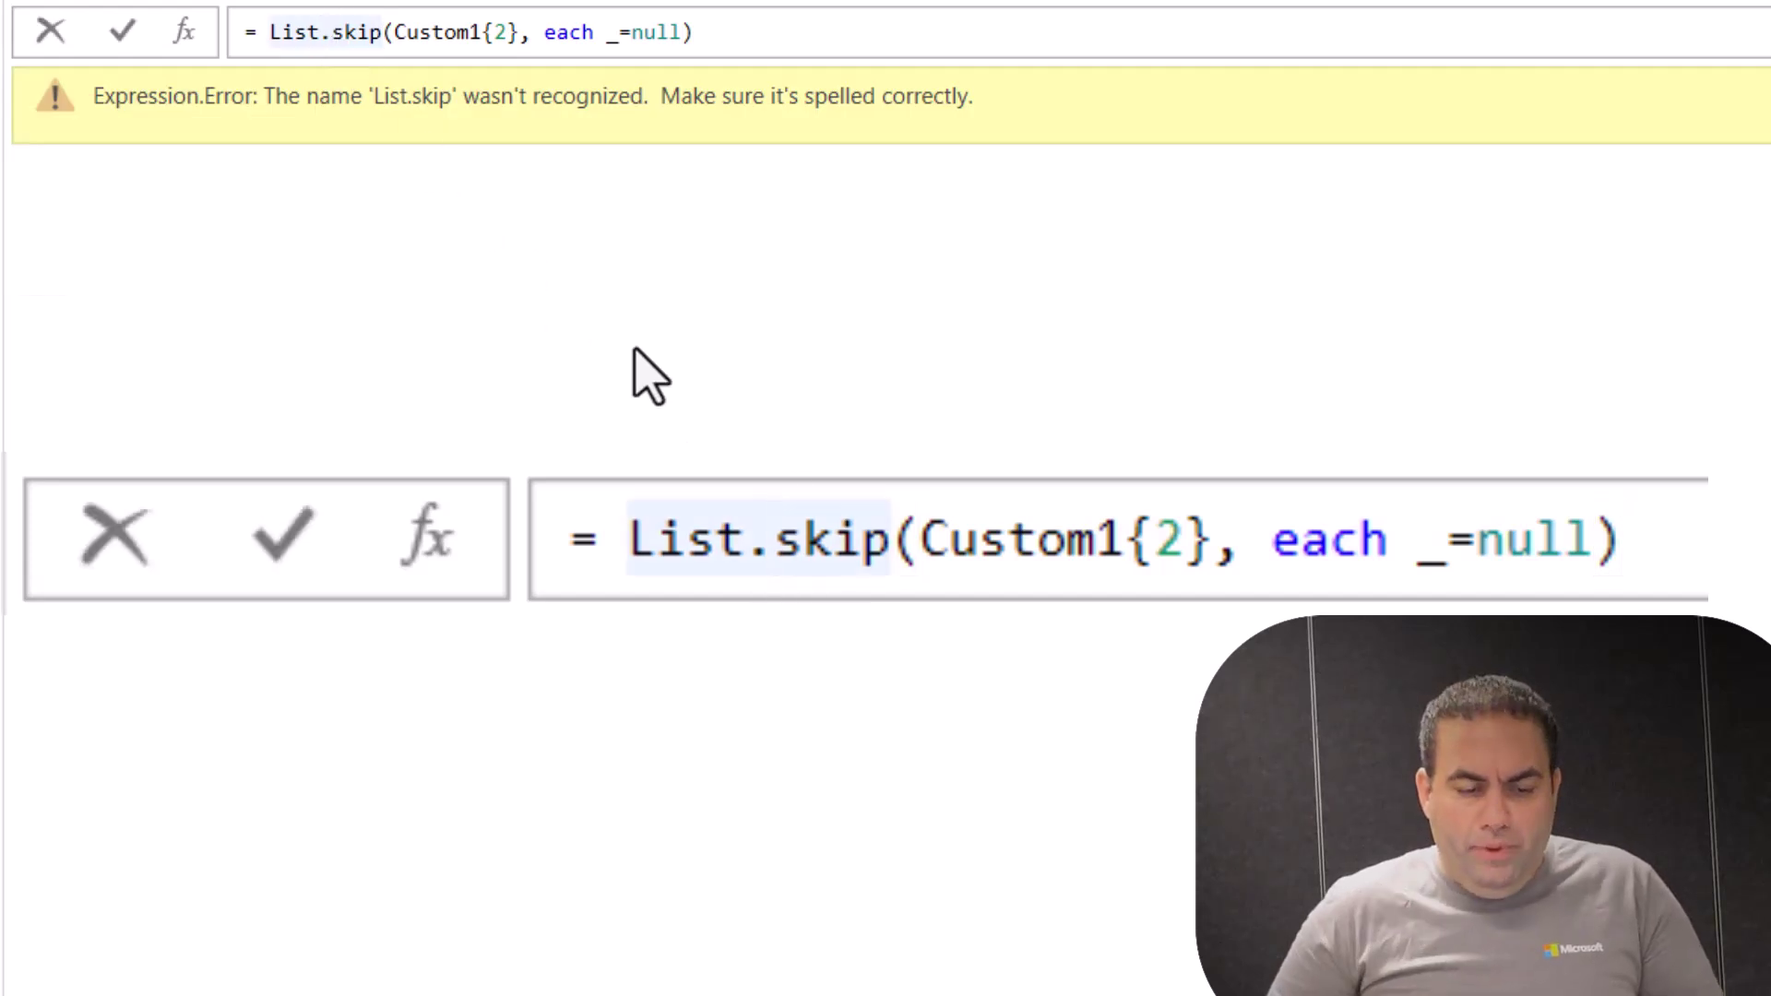
pyautogui.hotkey('shift', 'Right')
pyautogui.write('S')
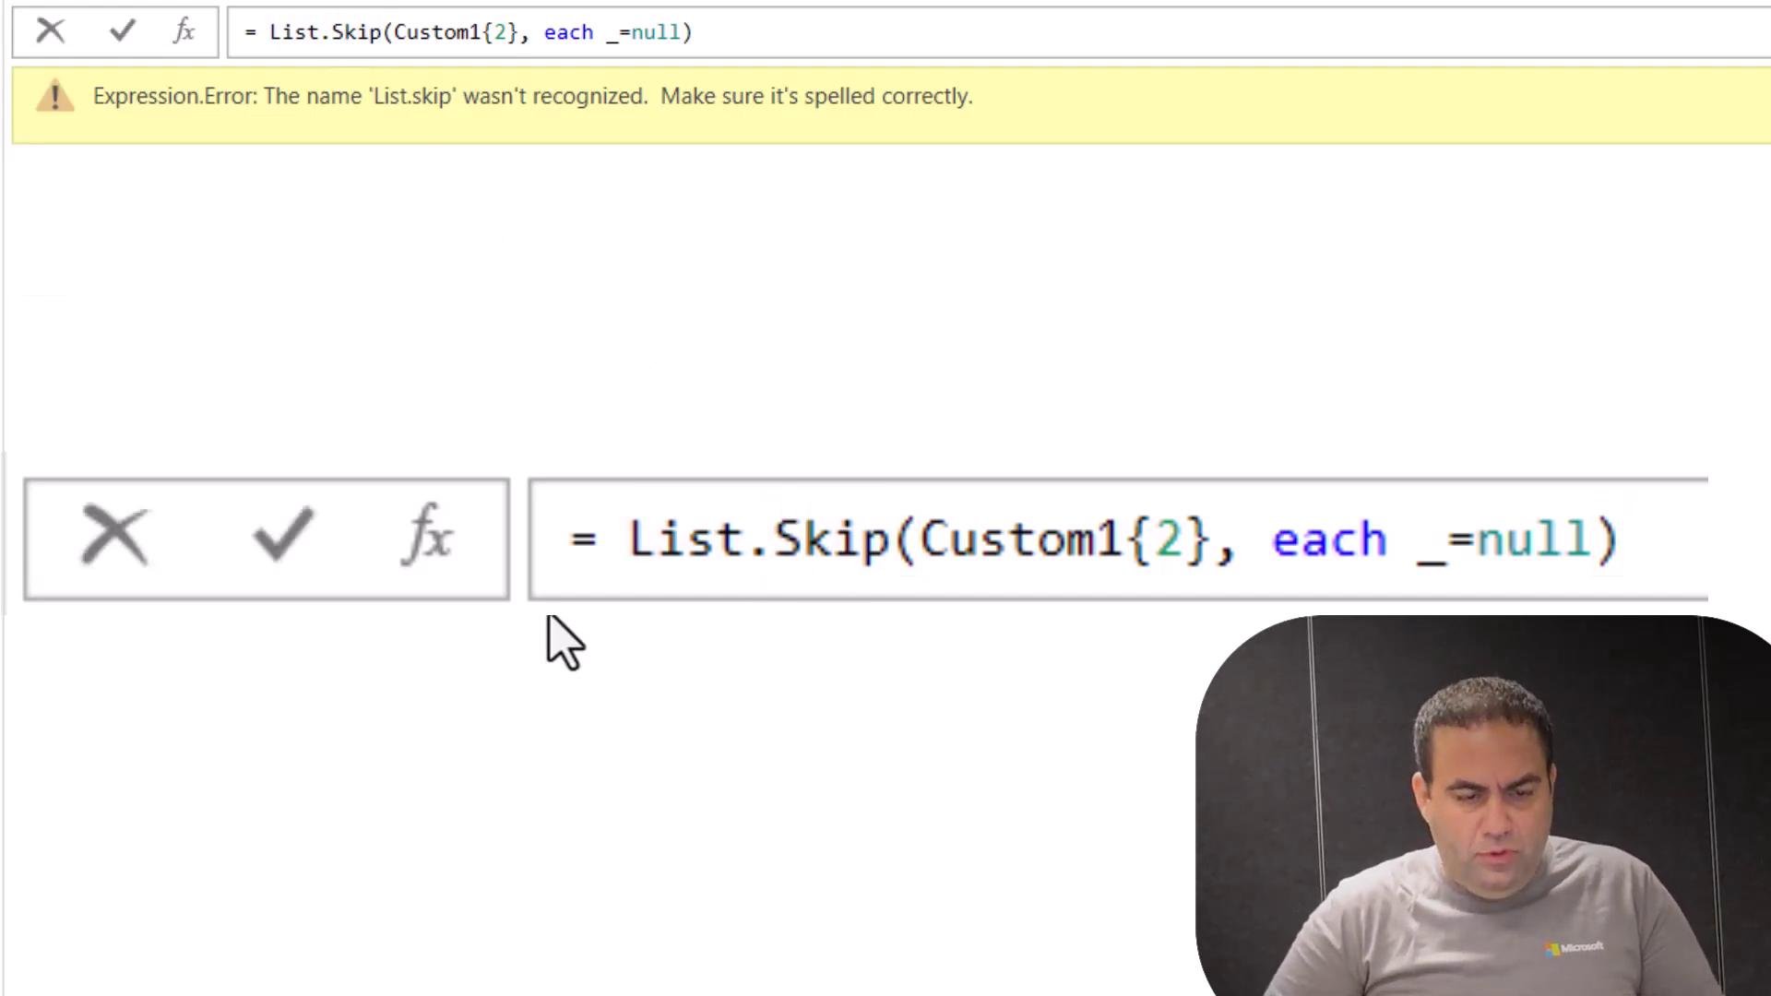
pyautogui.press('Return')
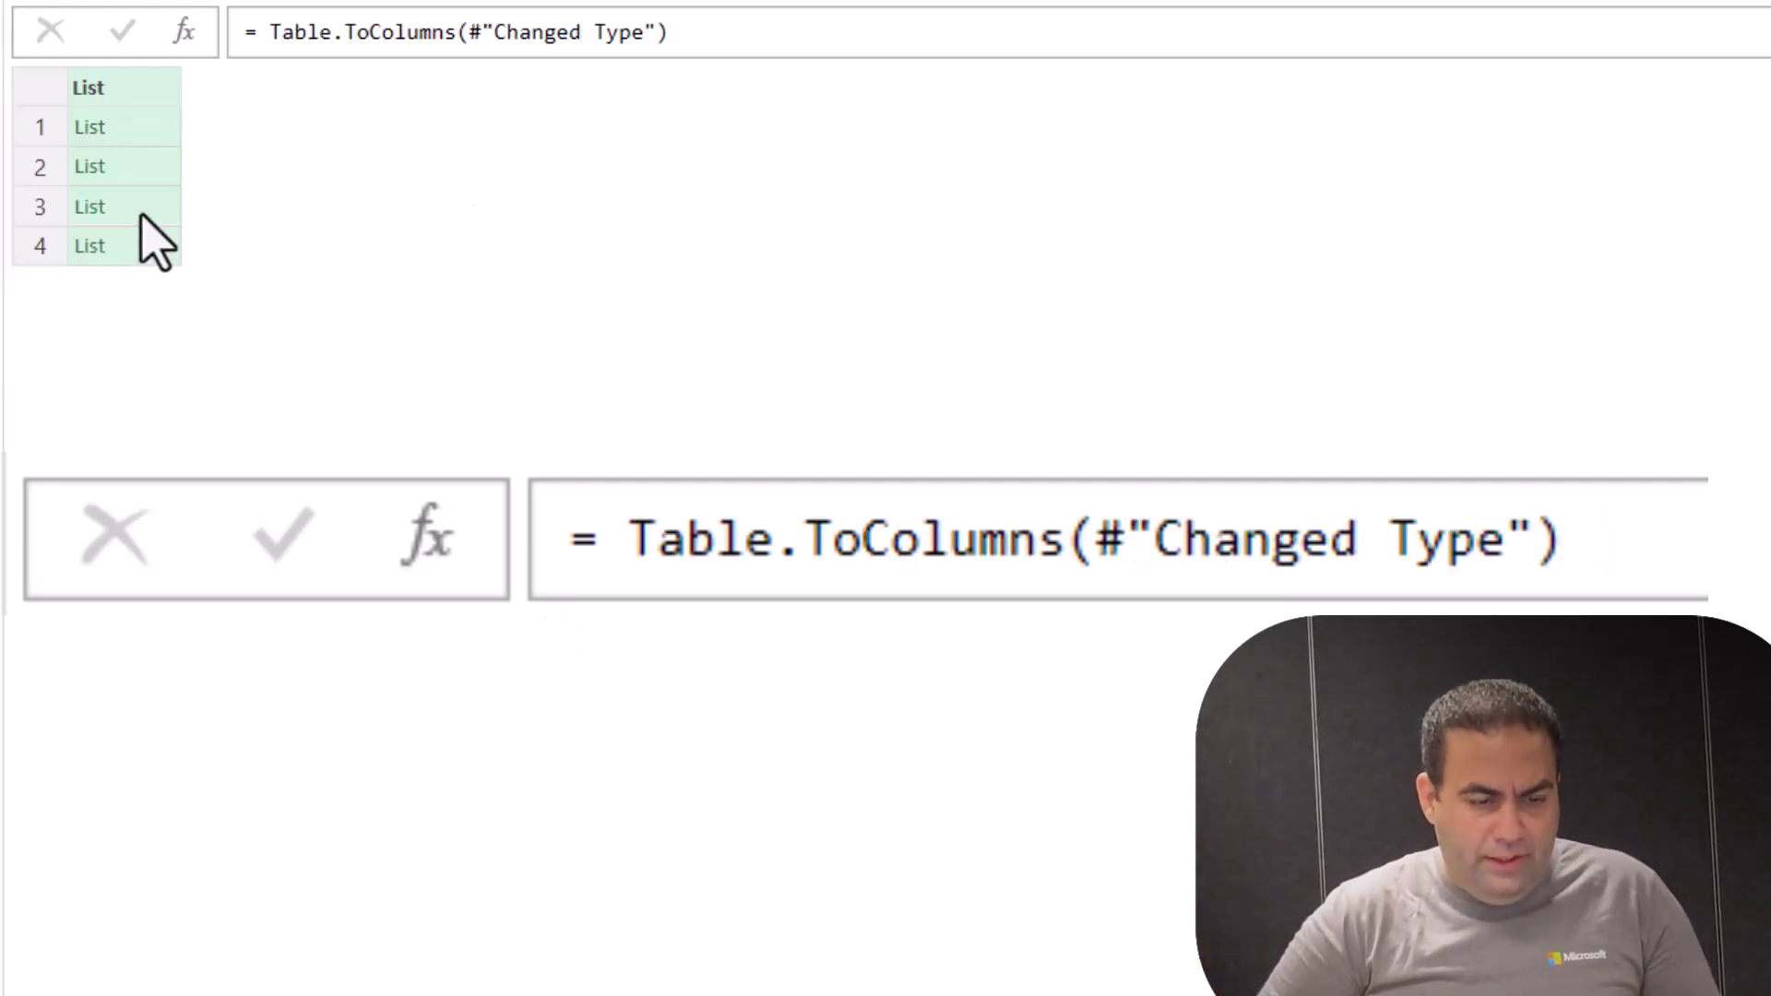
pyautogui.click(142, 221)
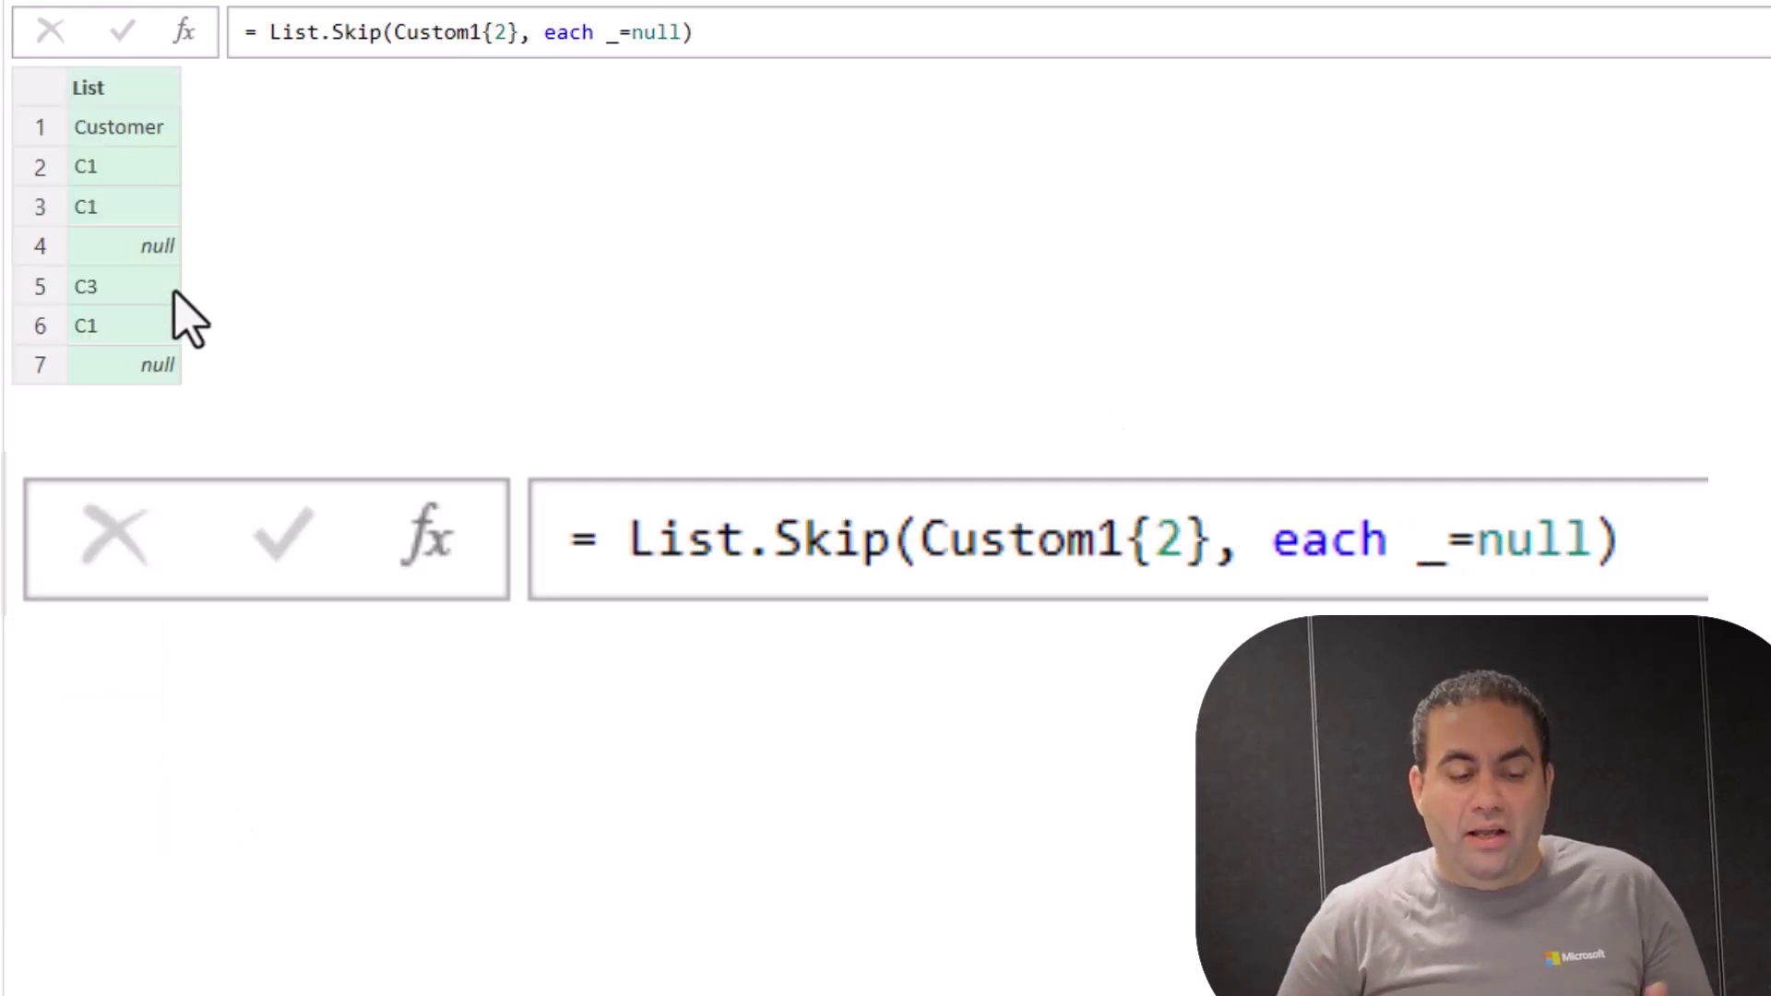
# Step: Replace List.Skip with List.RemoveFirstN, making the formula = List.RemoveFirstN(Custom1{2}, each _=null)
pyautogui.doubleClick(351, 35)
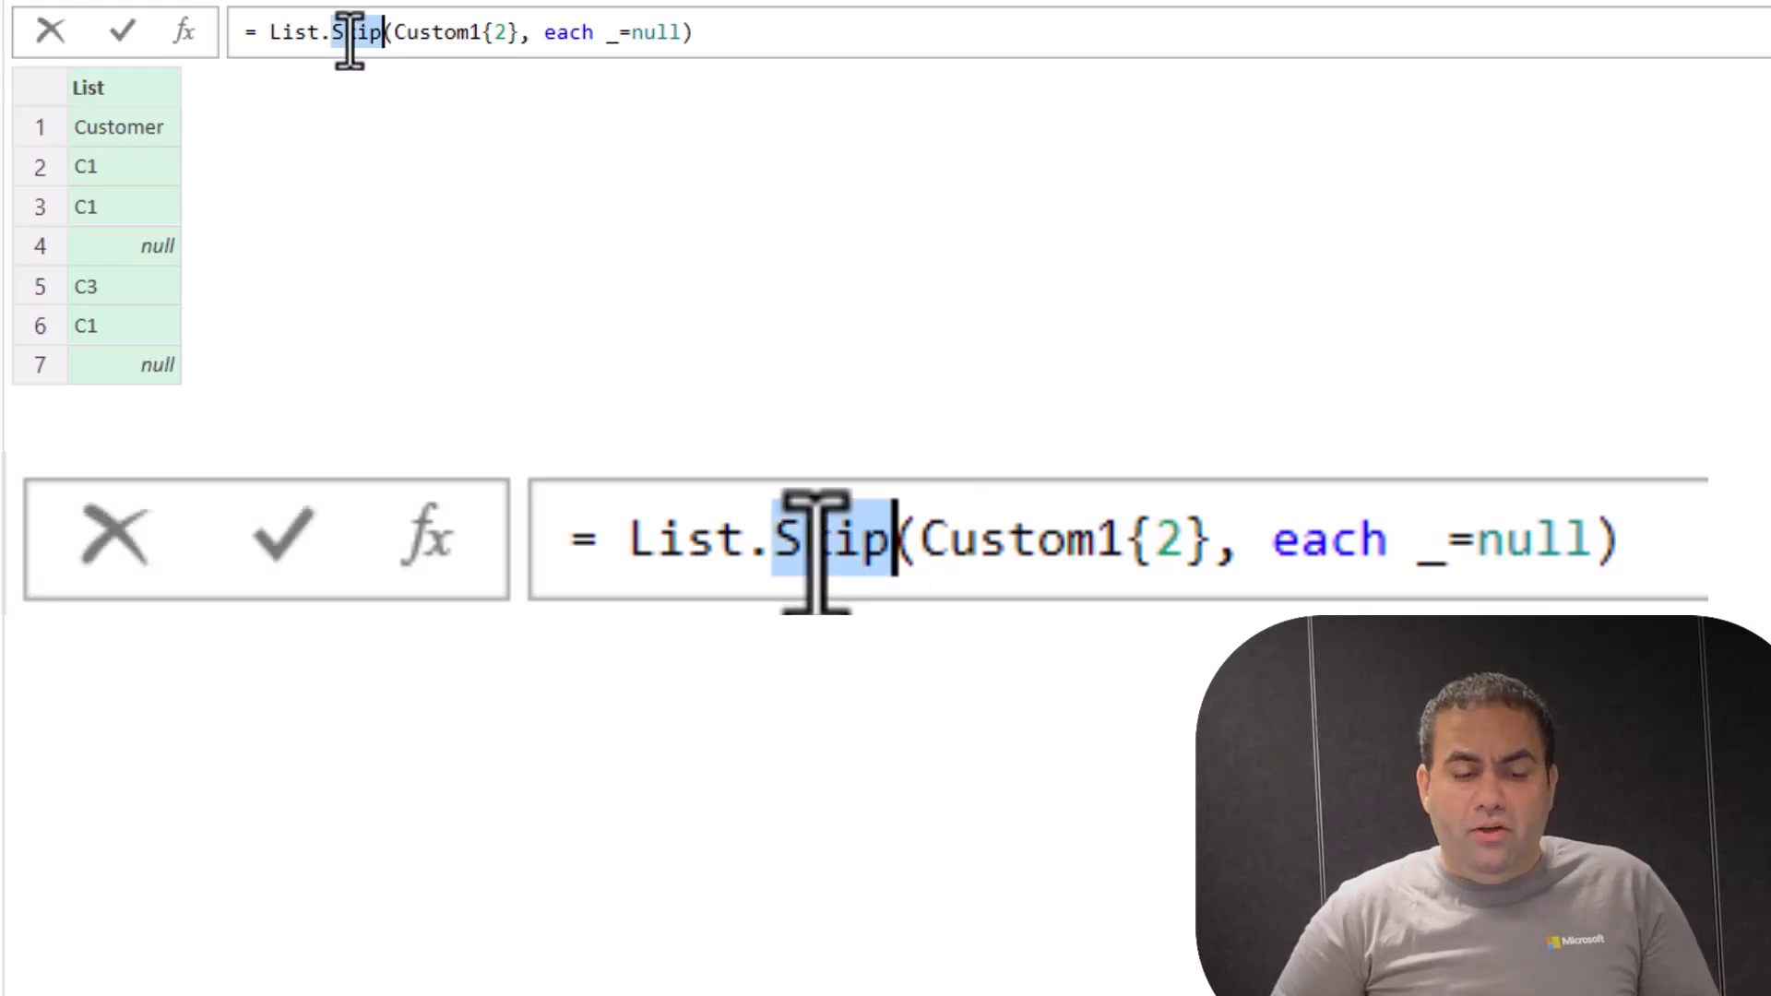
pyautogui.write('r')
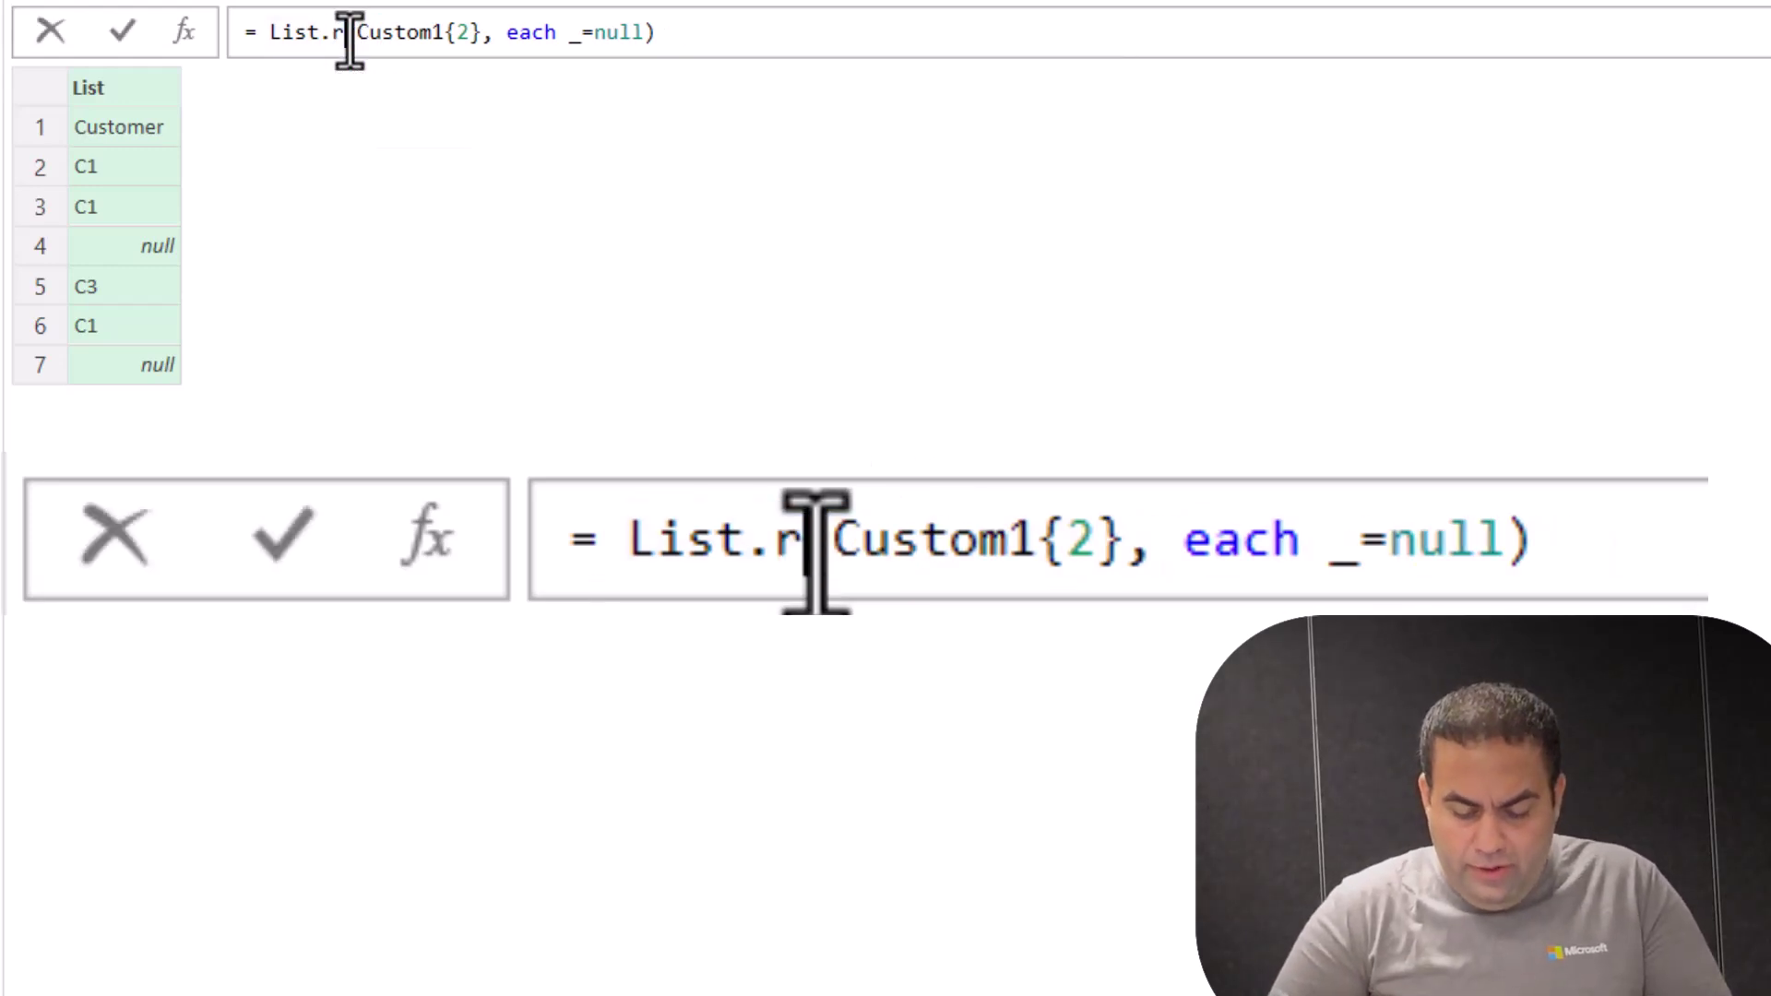
pyautogui.write('emovfi')
pyautogui.press('Tab')
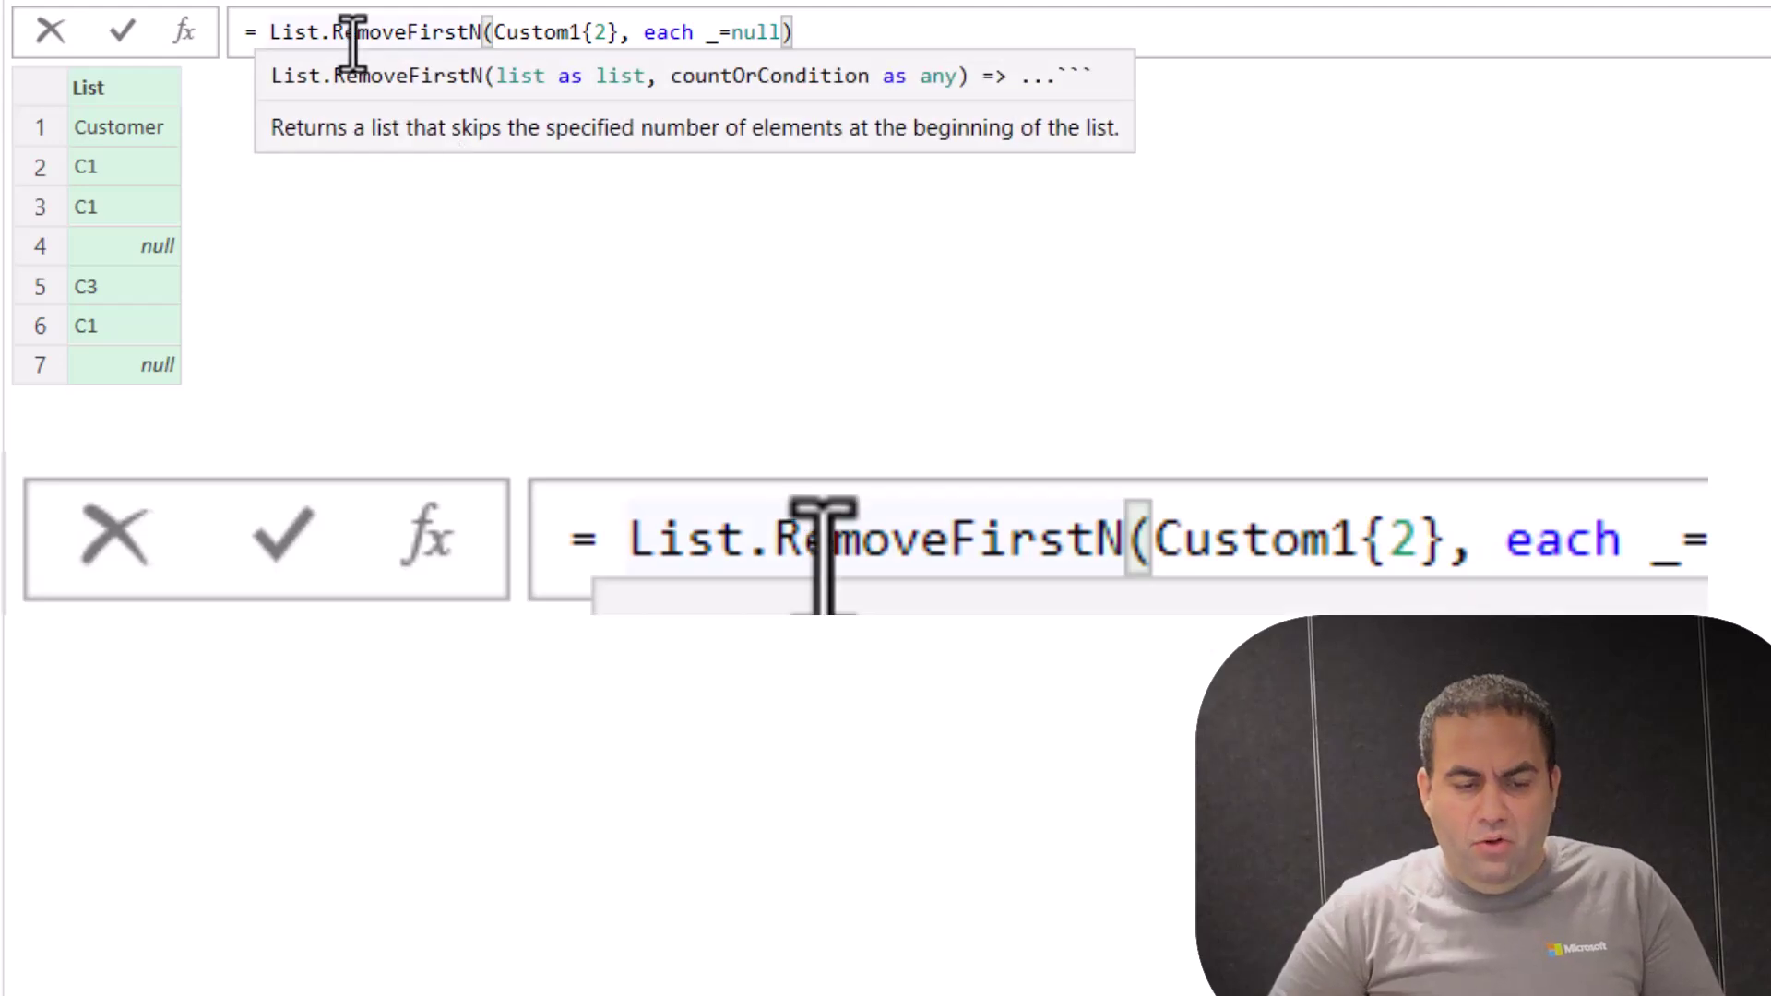
pyautogui.press('Return')
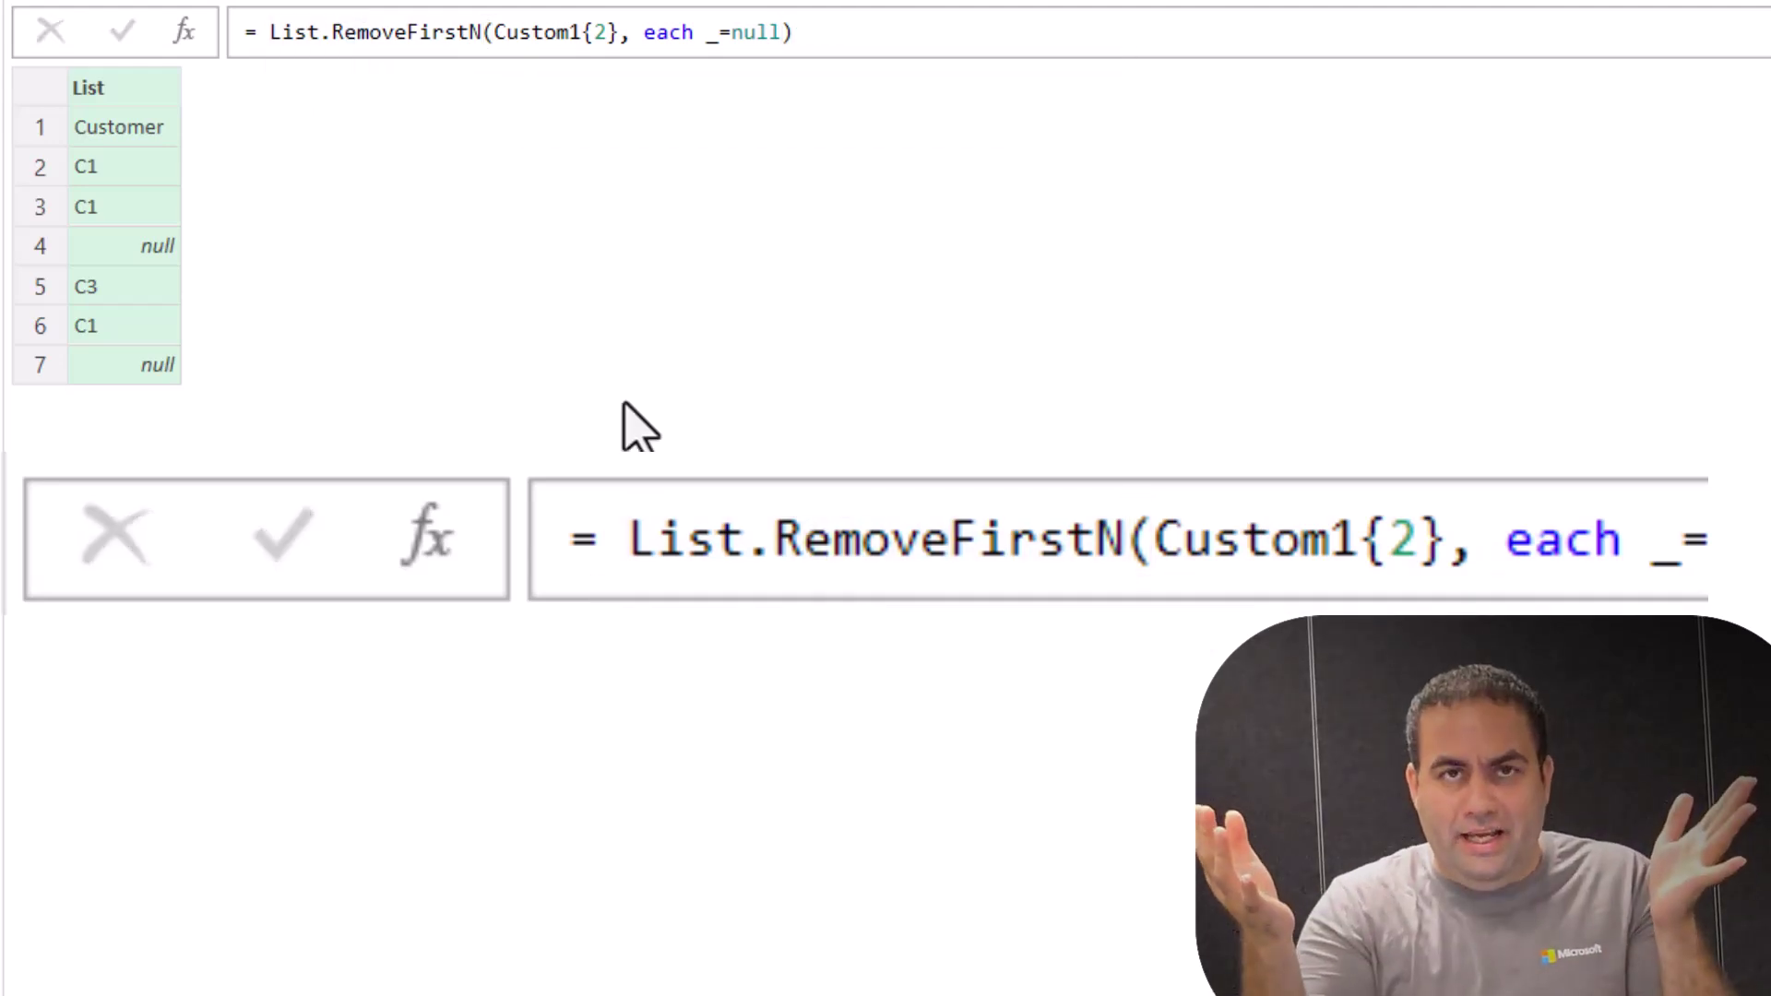
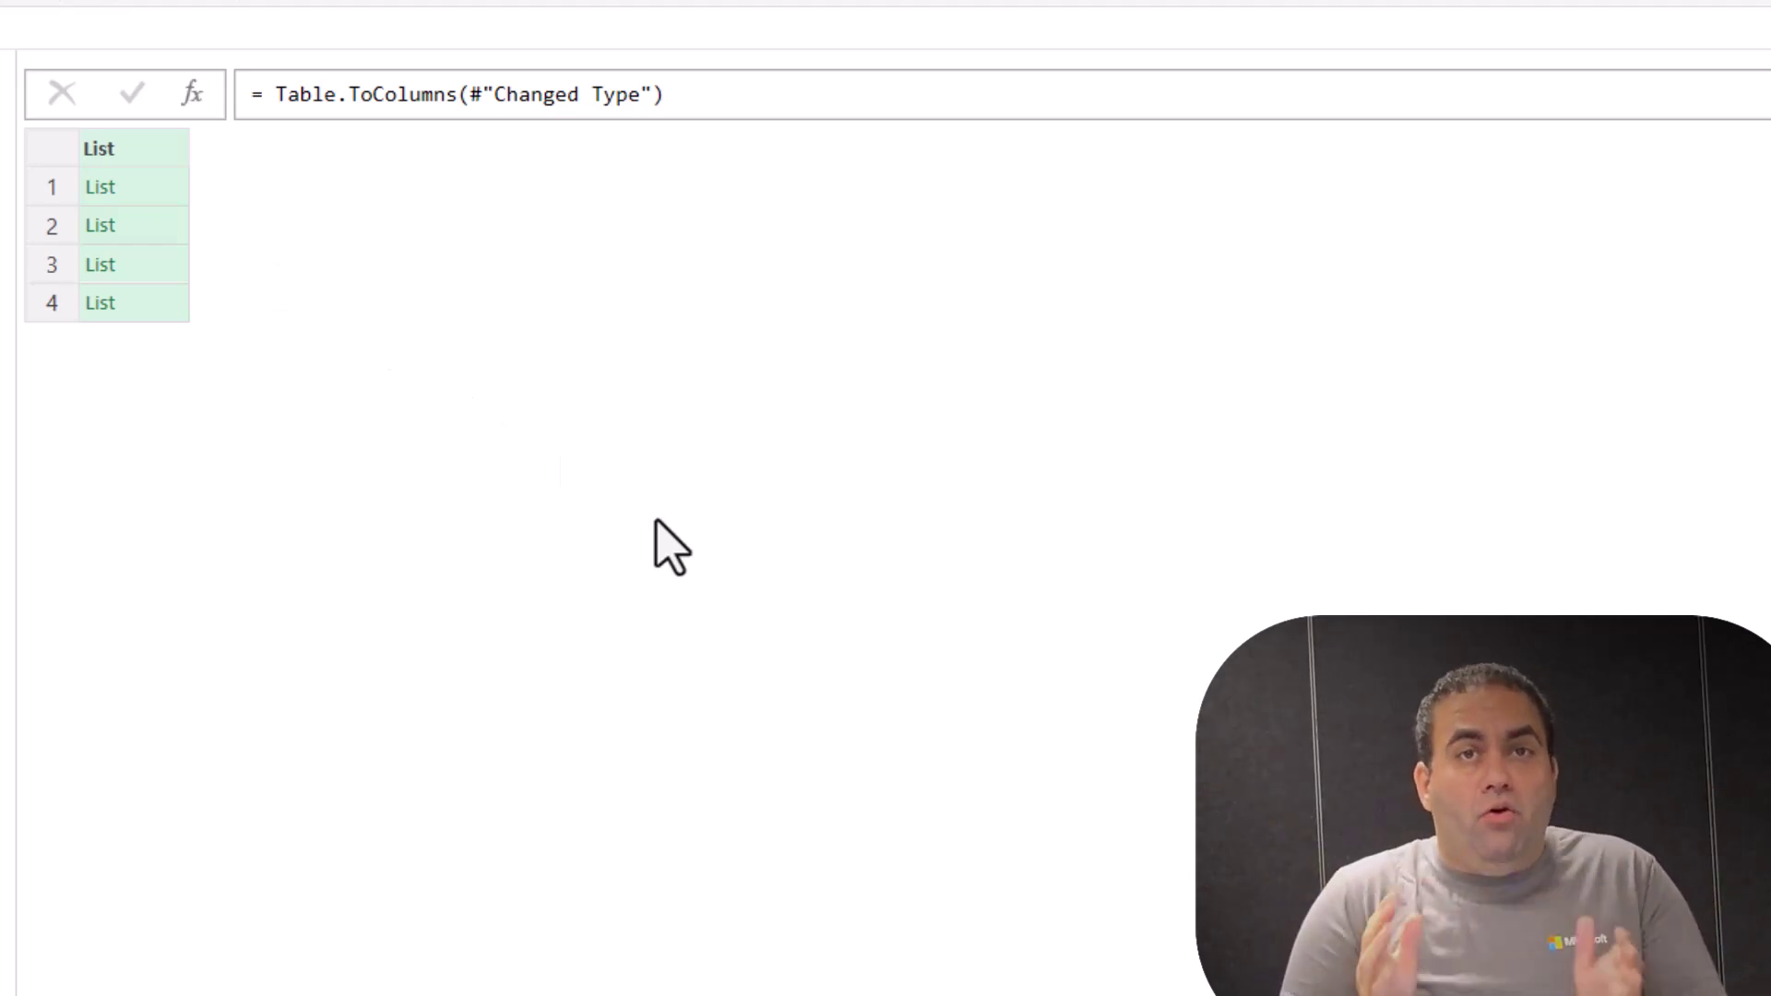
# Step: Wrap Table.ToColumns(#"Changed Type") in the List.Transform function and add a comma ready for its transform argument
pyautogui.click(277, 99)
pyautogui.write('(')
pyautogui.write('listtran')
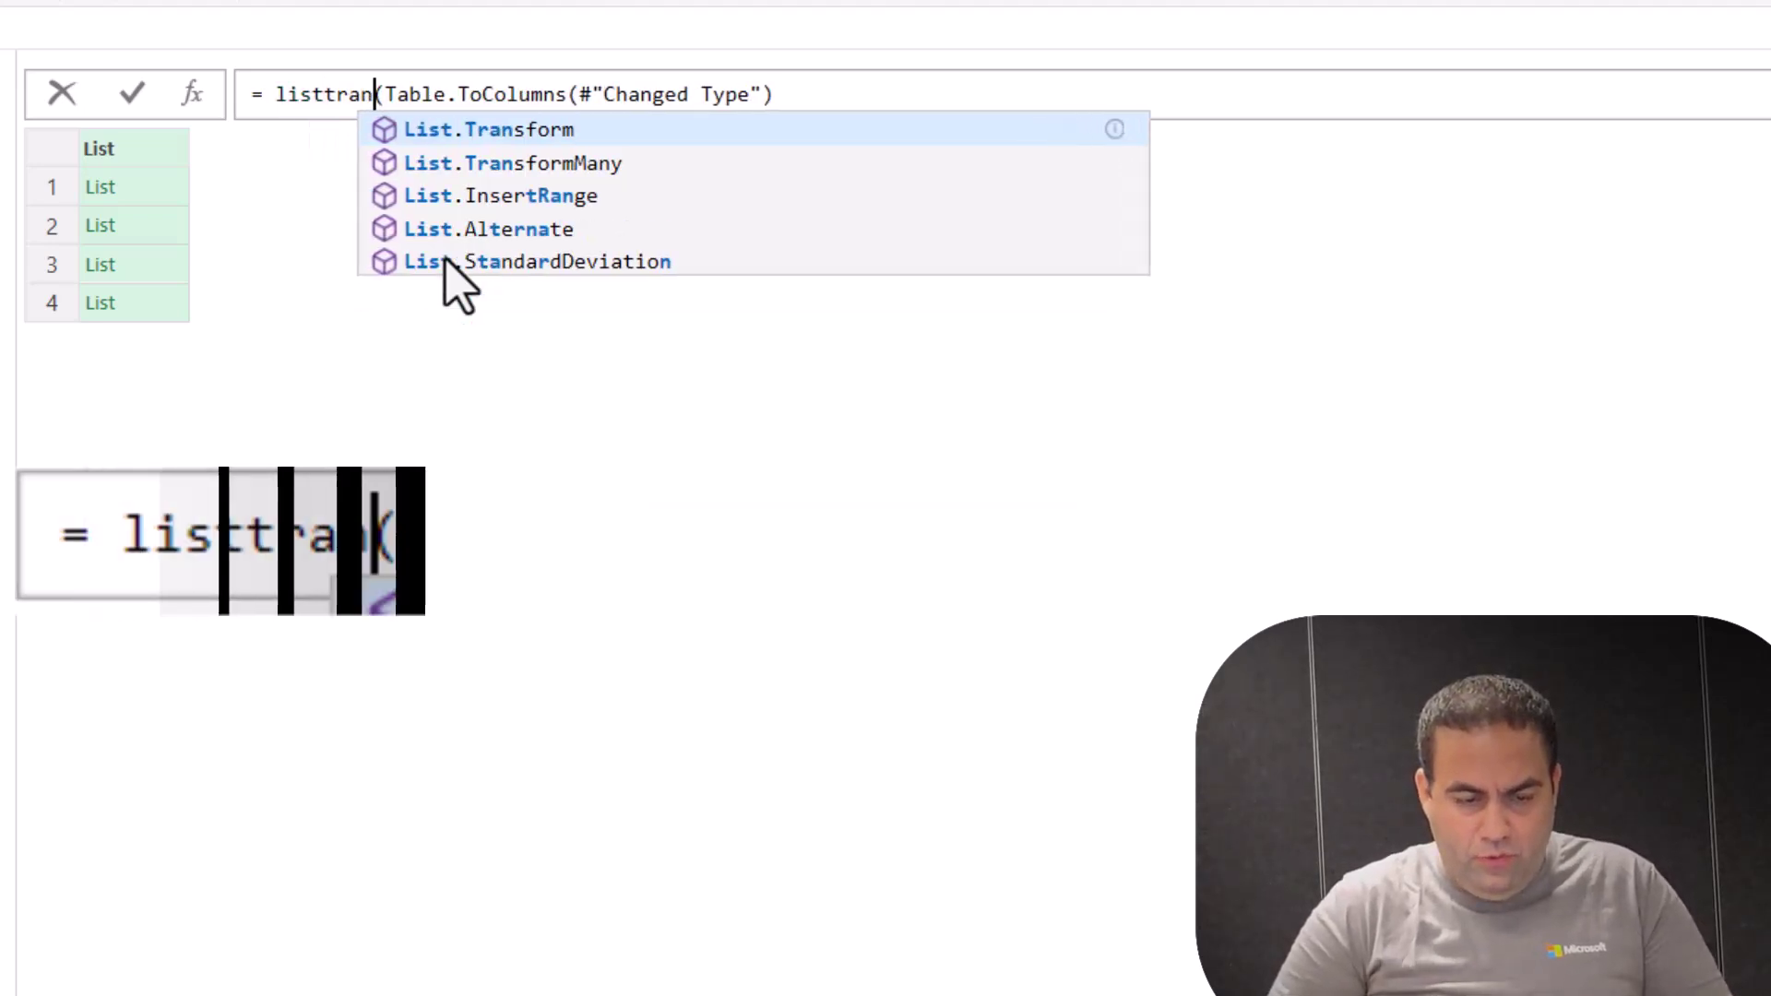
pyautogui.press('Tab')
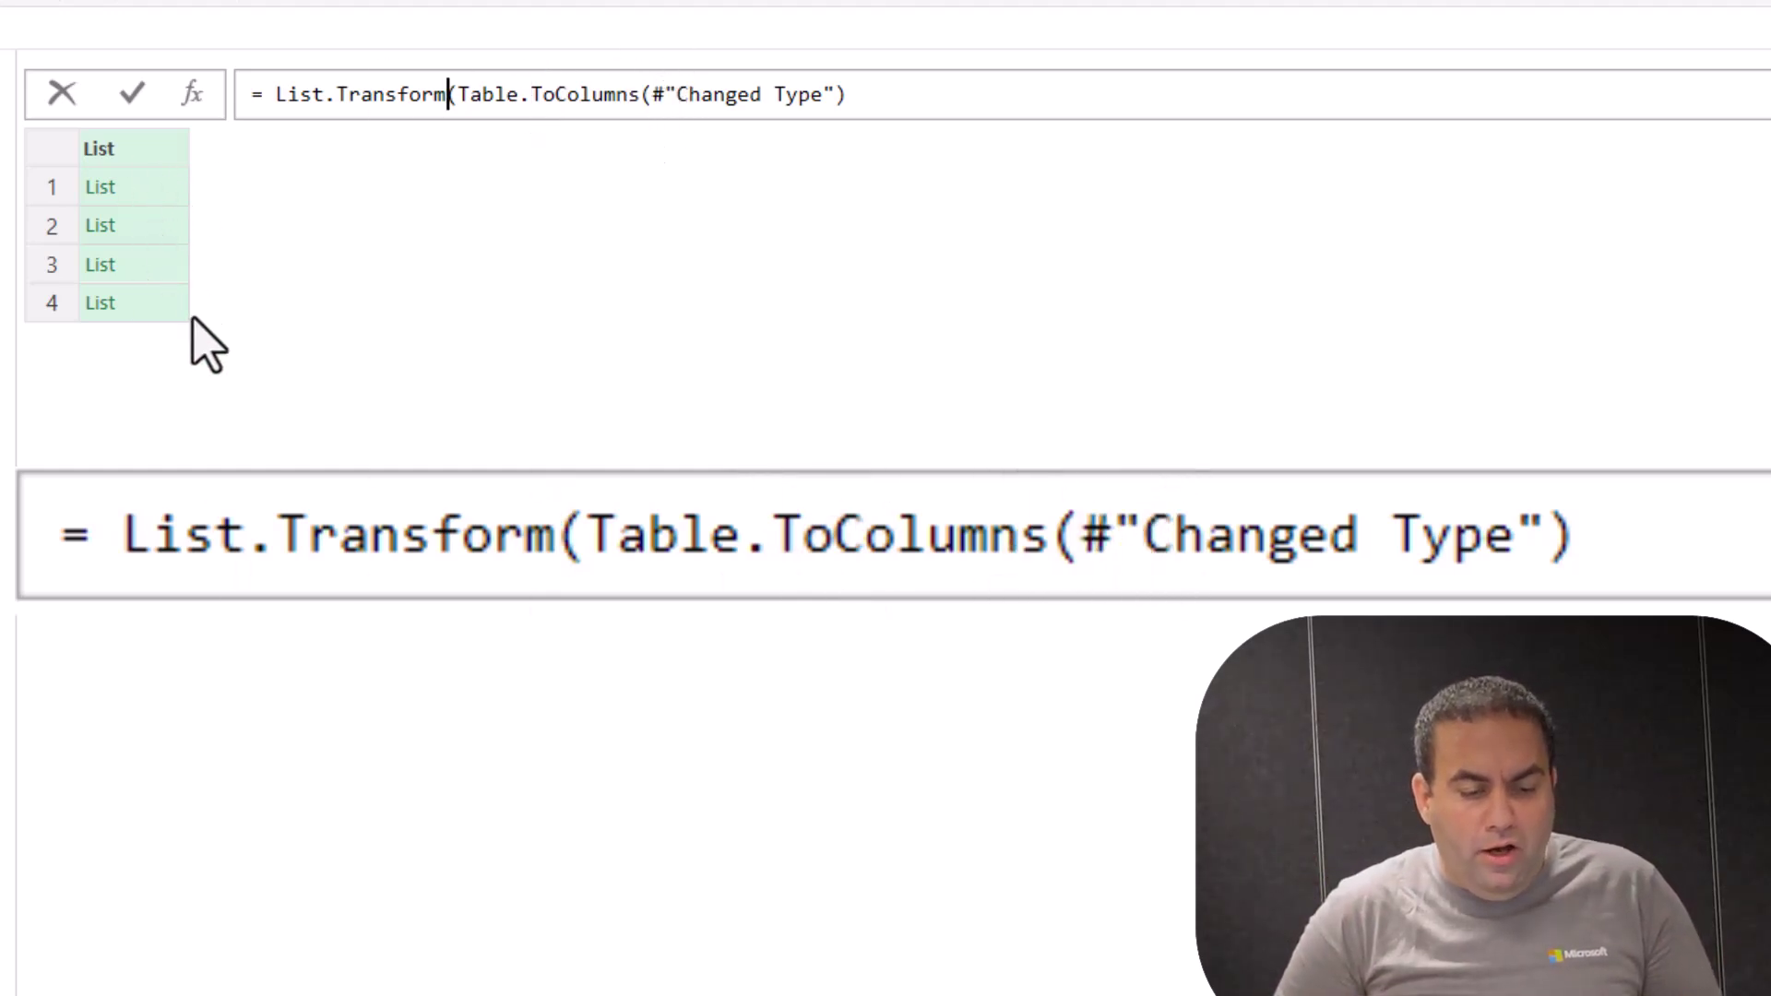
pyautogui.click(917, 95)
pyautogui.write(',')
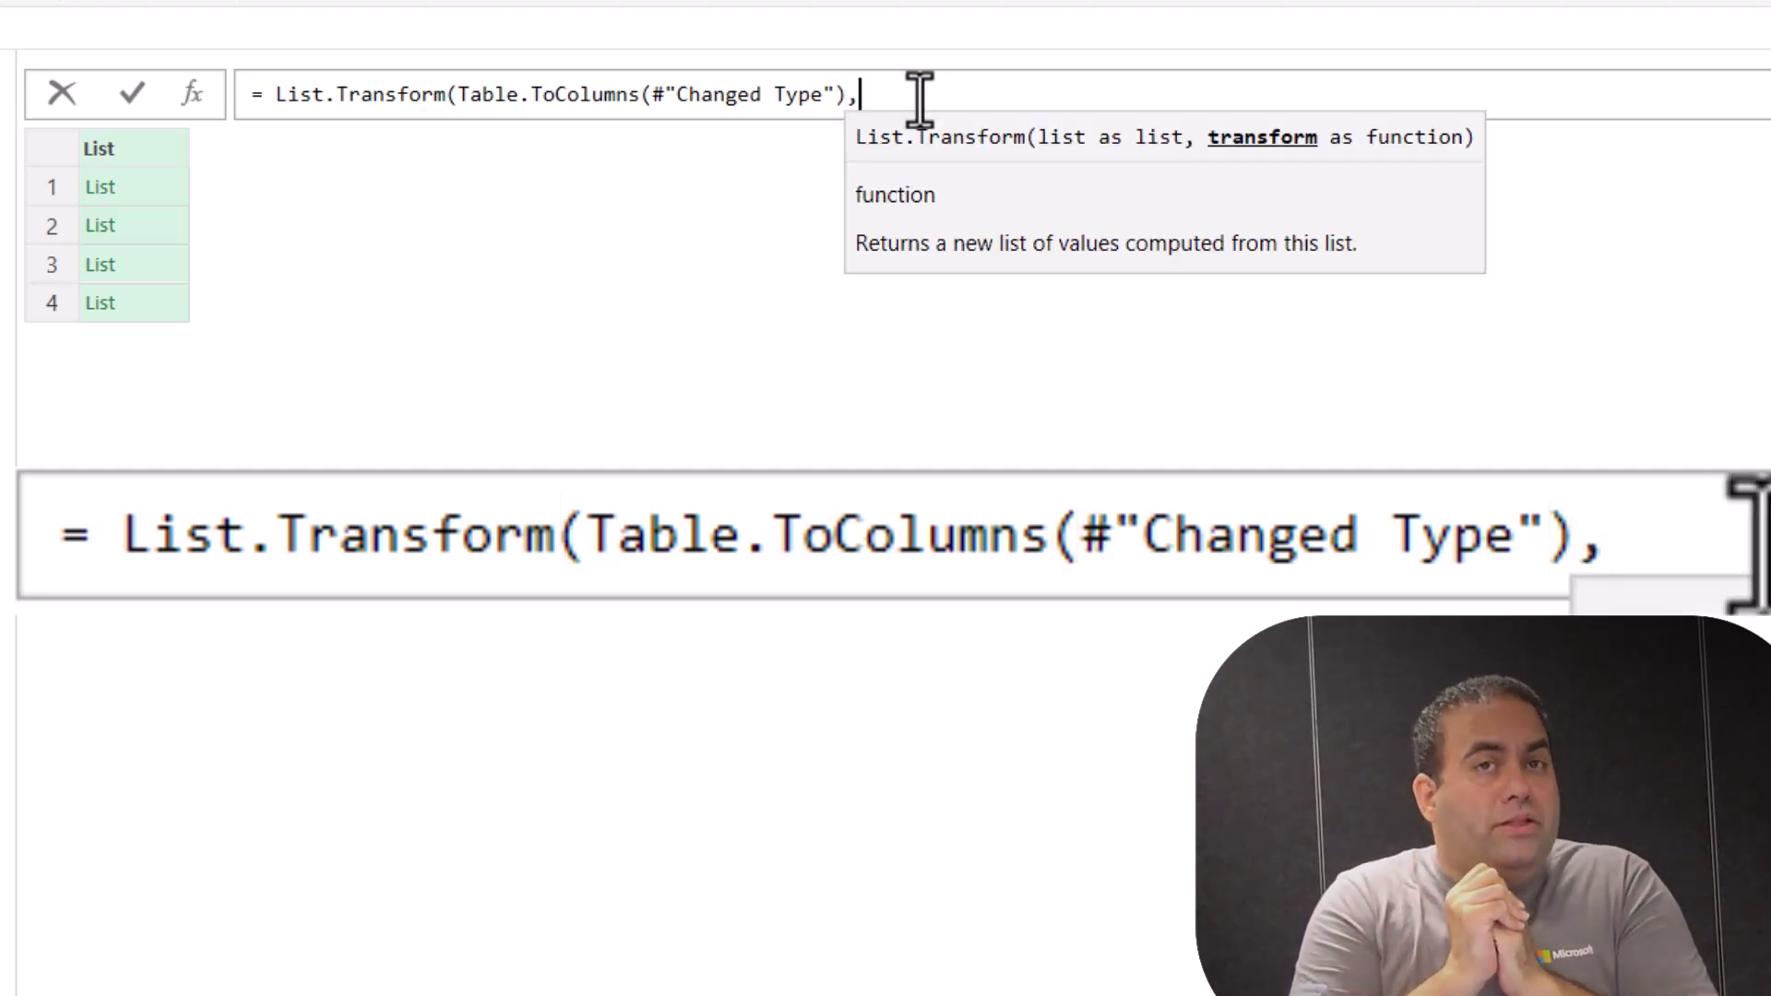
# Step: Add the transform function (x)=> List.RemoveFirstN(Custom1{2}, each _=null) as the second argument of List.Transform
pyautogui.write('(')
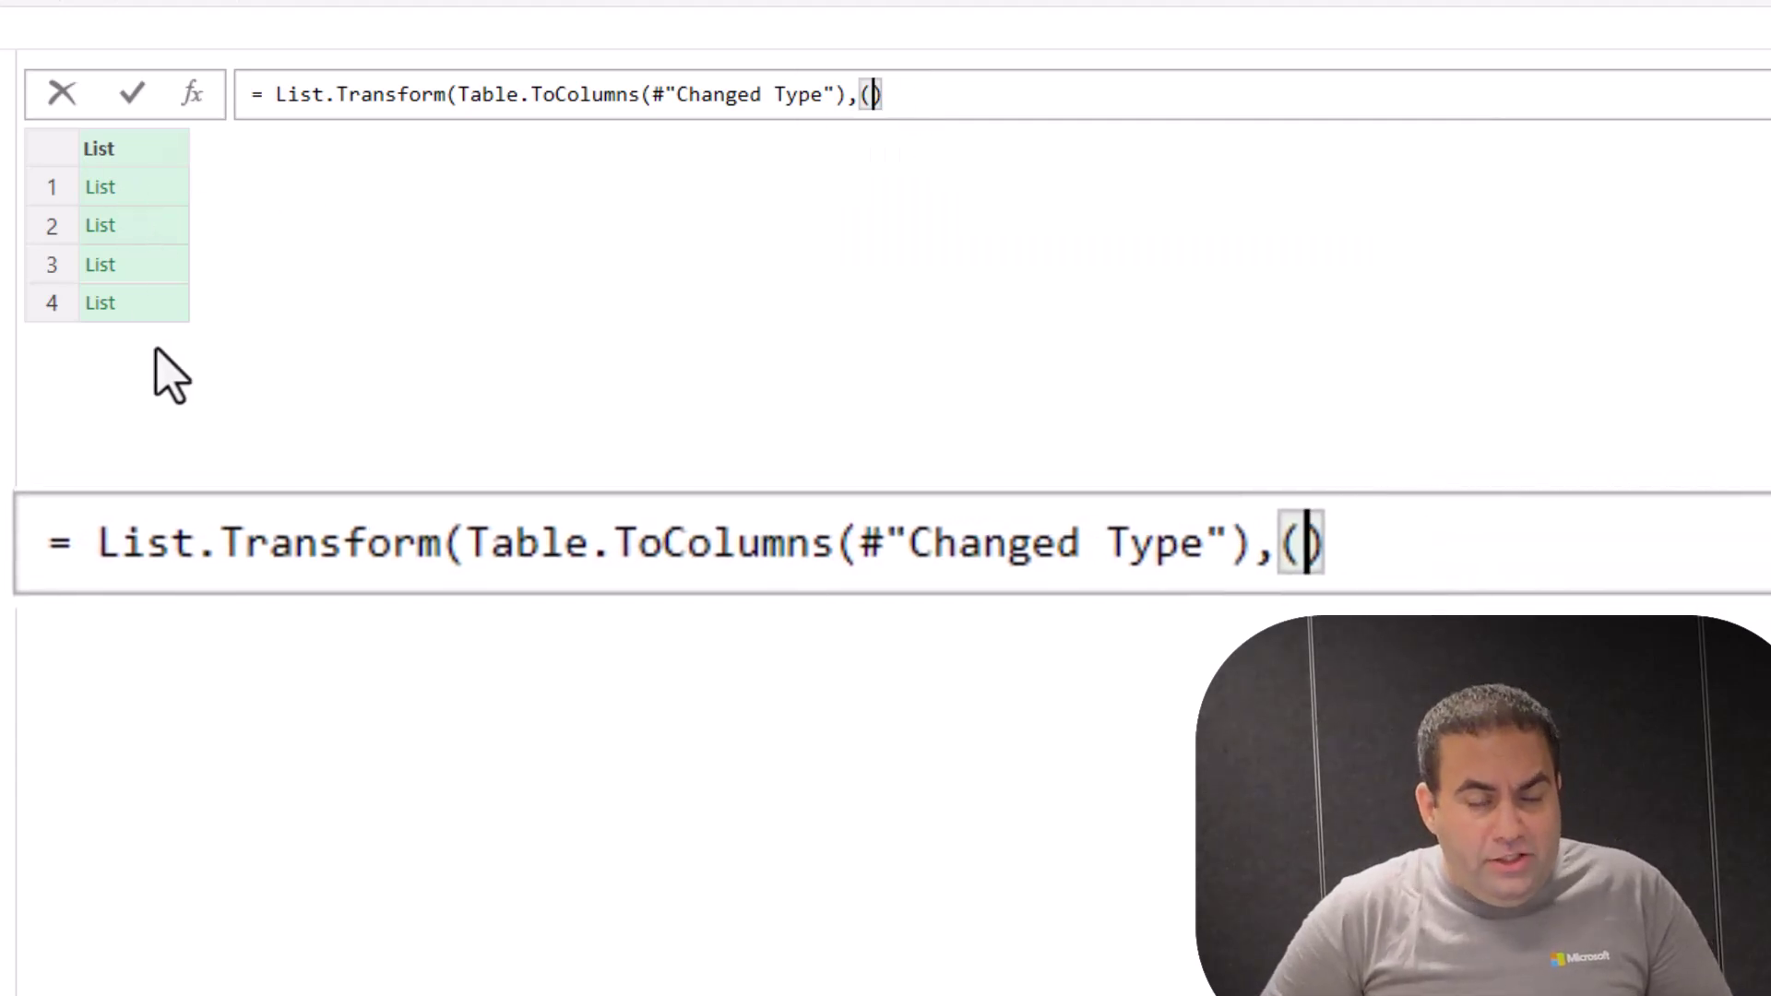
pyautogui.write('x')
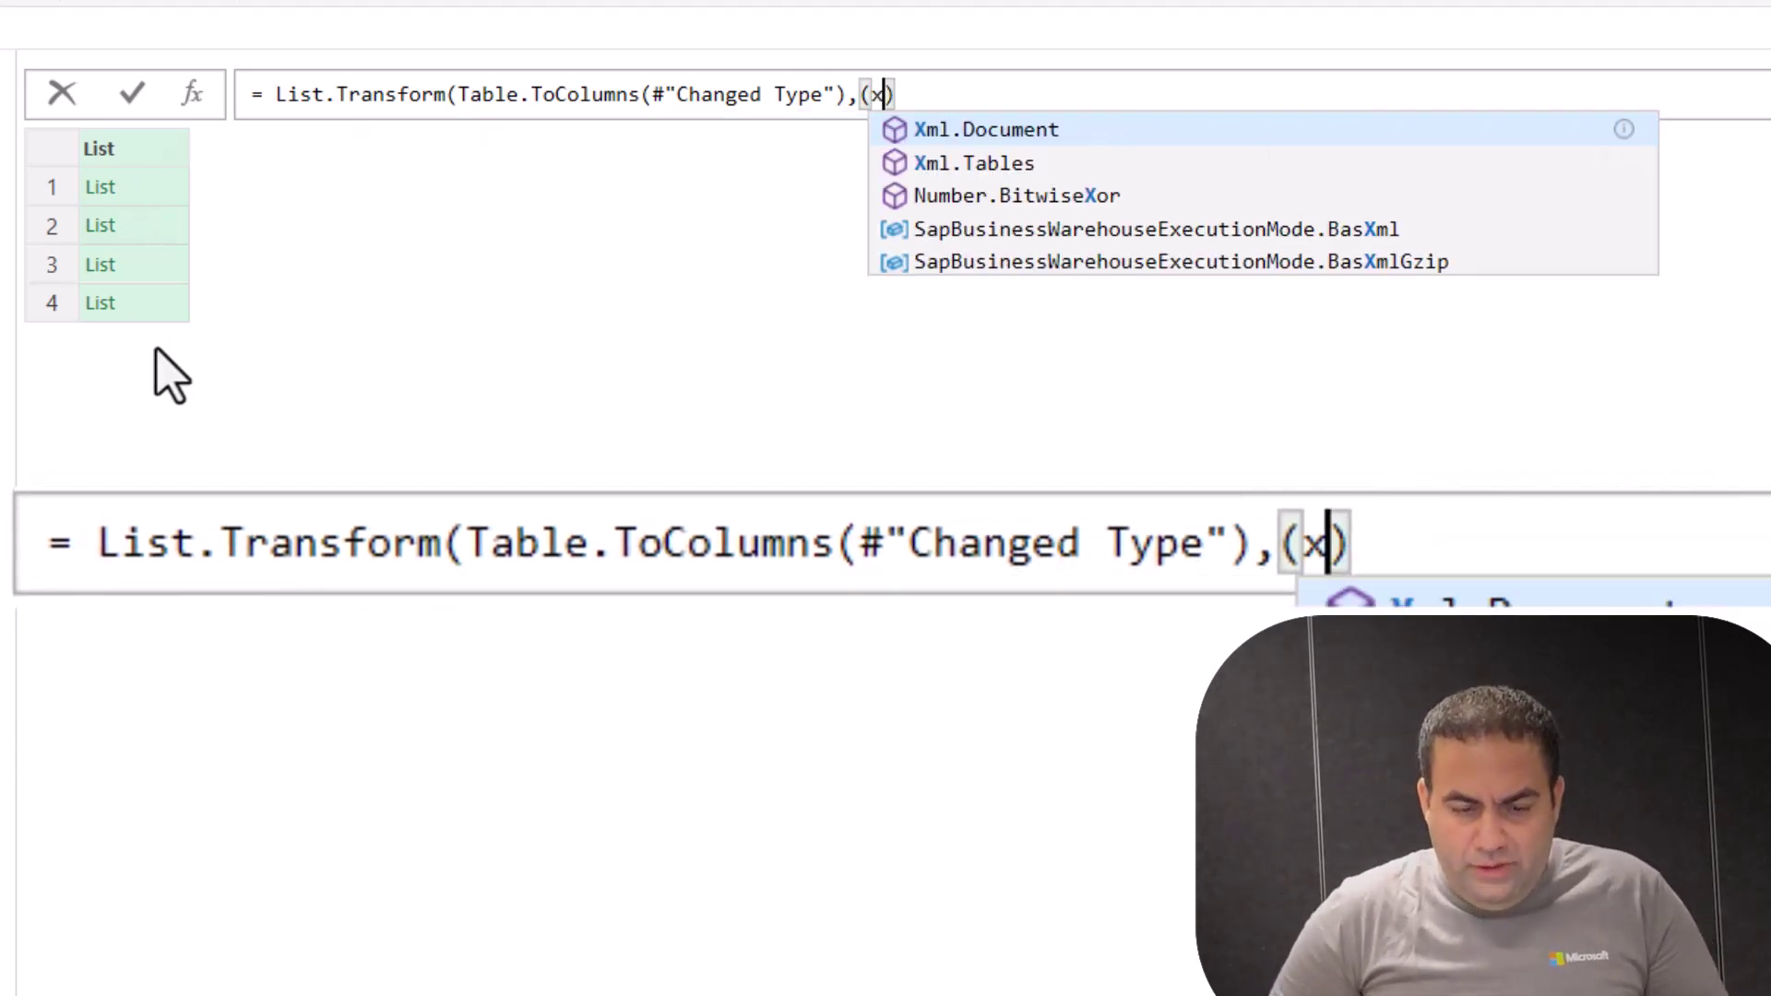
pyautogui.write(')=>')
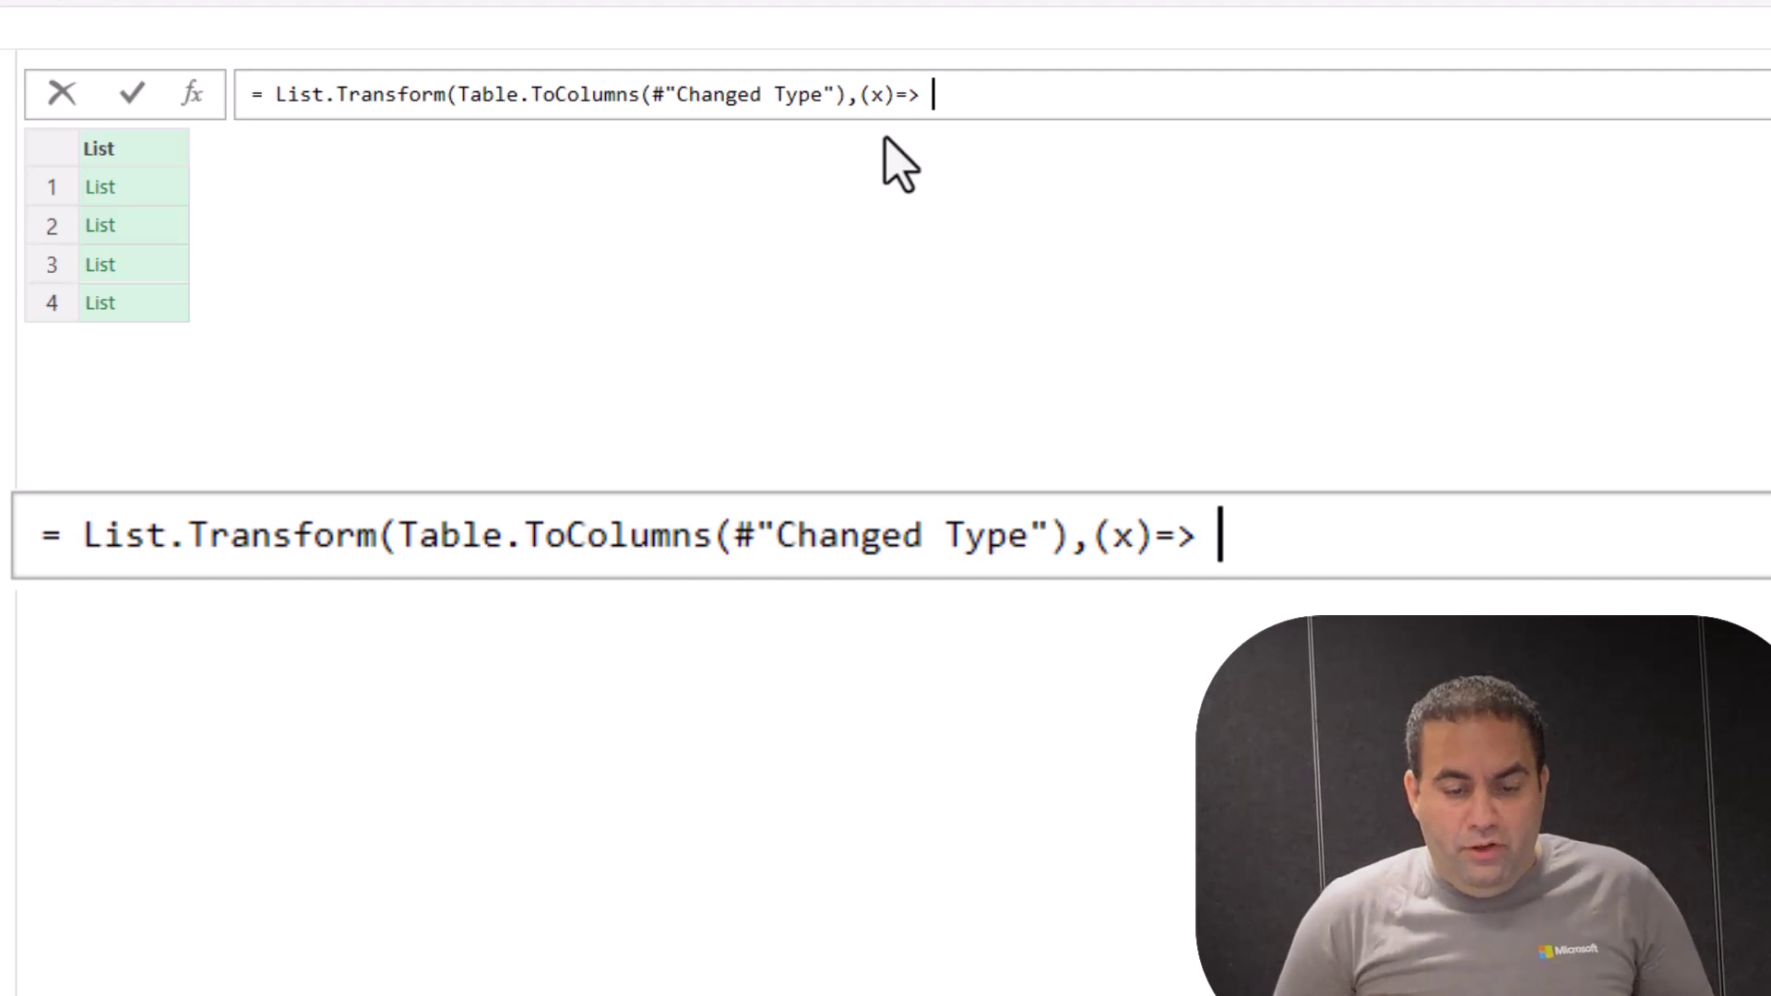
pyautogui.write('List.RemoveFirstN(Custom1{2}, each _=null)')
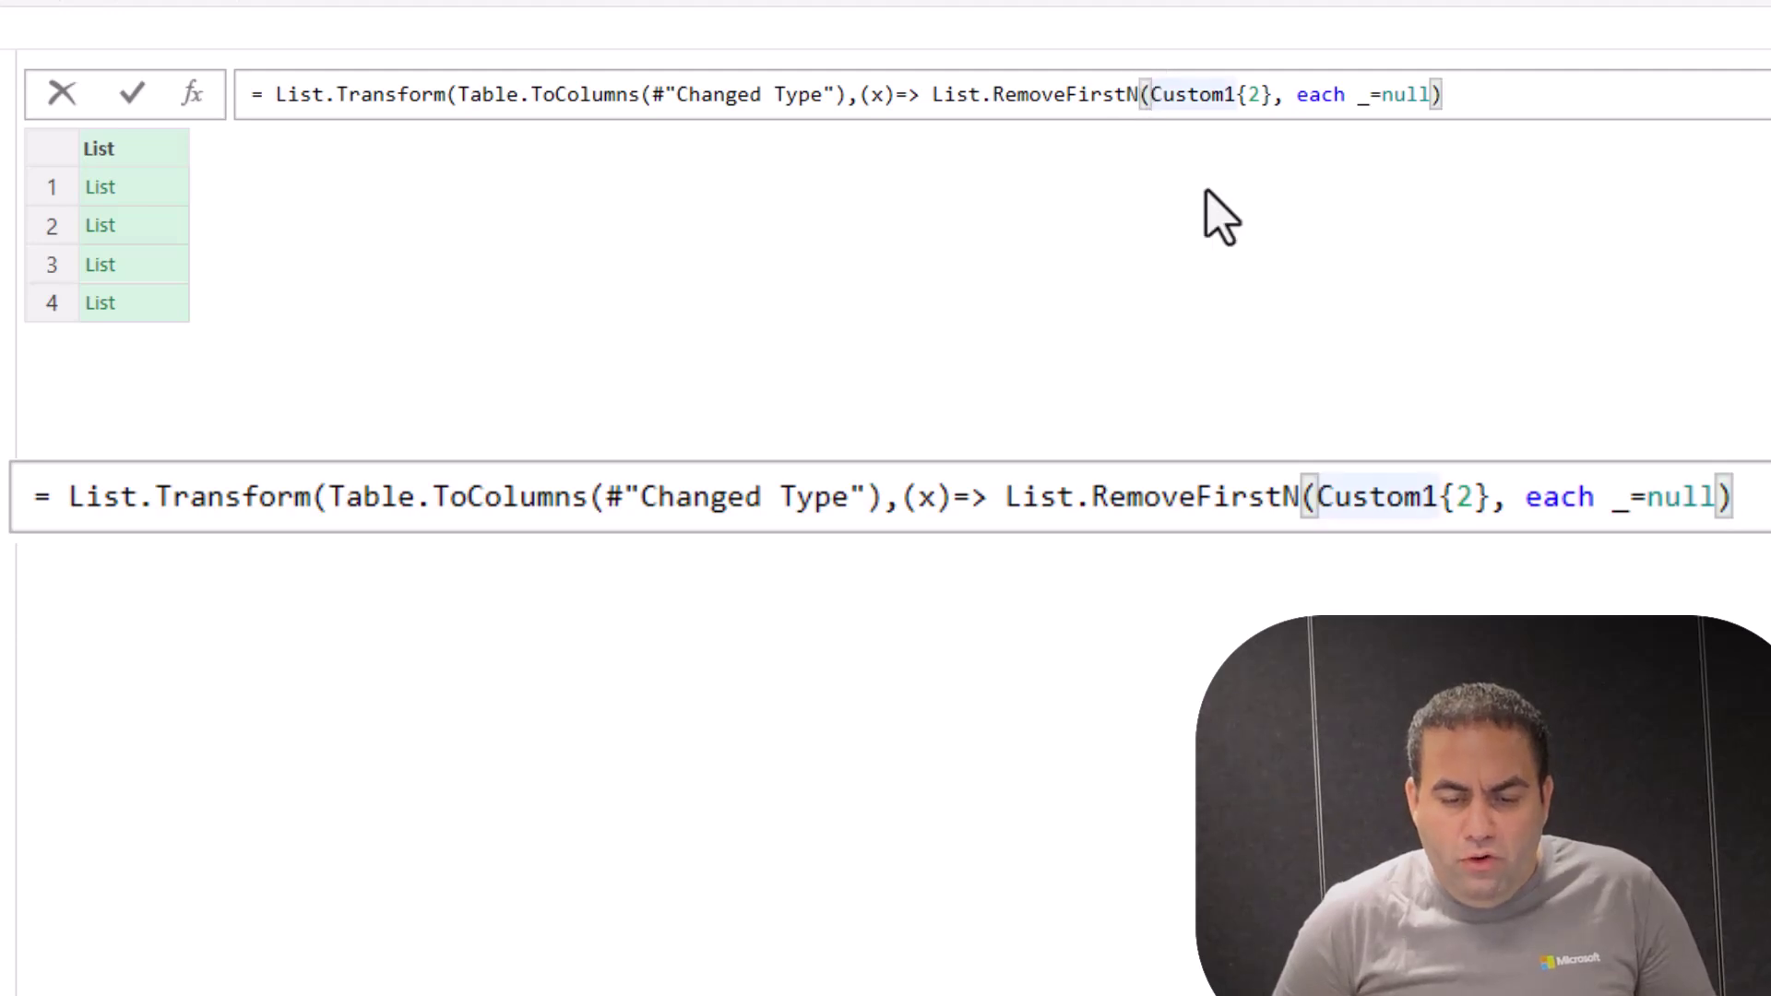
# Step: Replace Custom1{2} with x inside List.RemoveFirstN, close the List.Transform parenthesis and apply the formula
pyautogui.hotkey('shift', 'Right')
pyautogui.hotkey('shift', 'Right')
pyautogui.hotkey('shift', 'Right')
pyautogui.hotkey('shift', 'Right')
pyautogui.hotkey('shift', 'Right')
pyautogui.hotkey('shift', 'Right')
pyautogui.hotkey('shift', 'Right')
pyautogui.hotkey('shift', 'Right')
pyautogui.hotkey('shift', 'Right')
pyautogui.hotkey('shift', 'Right')
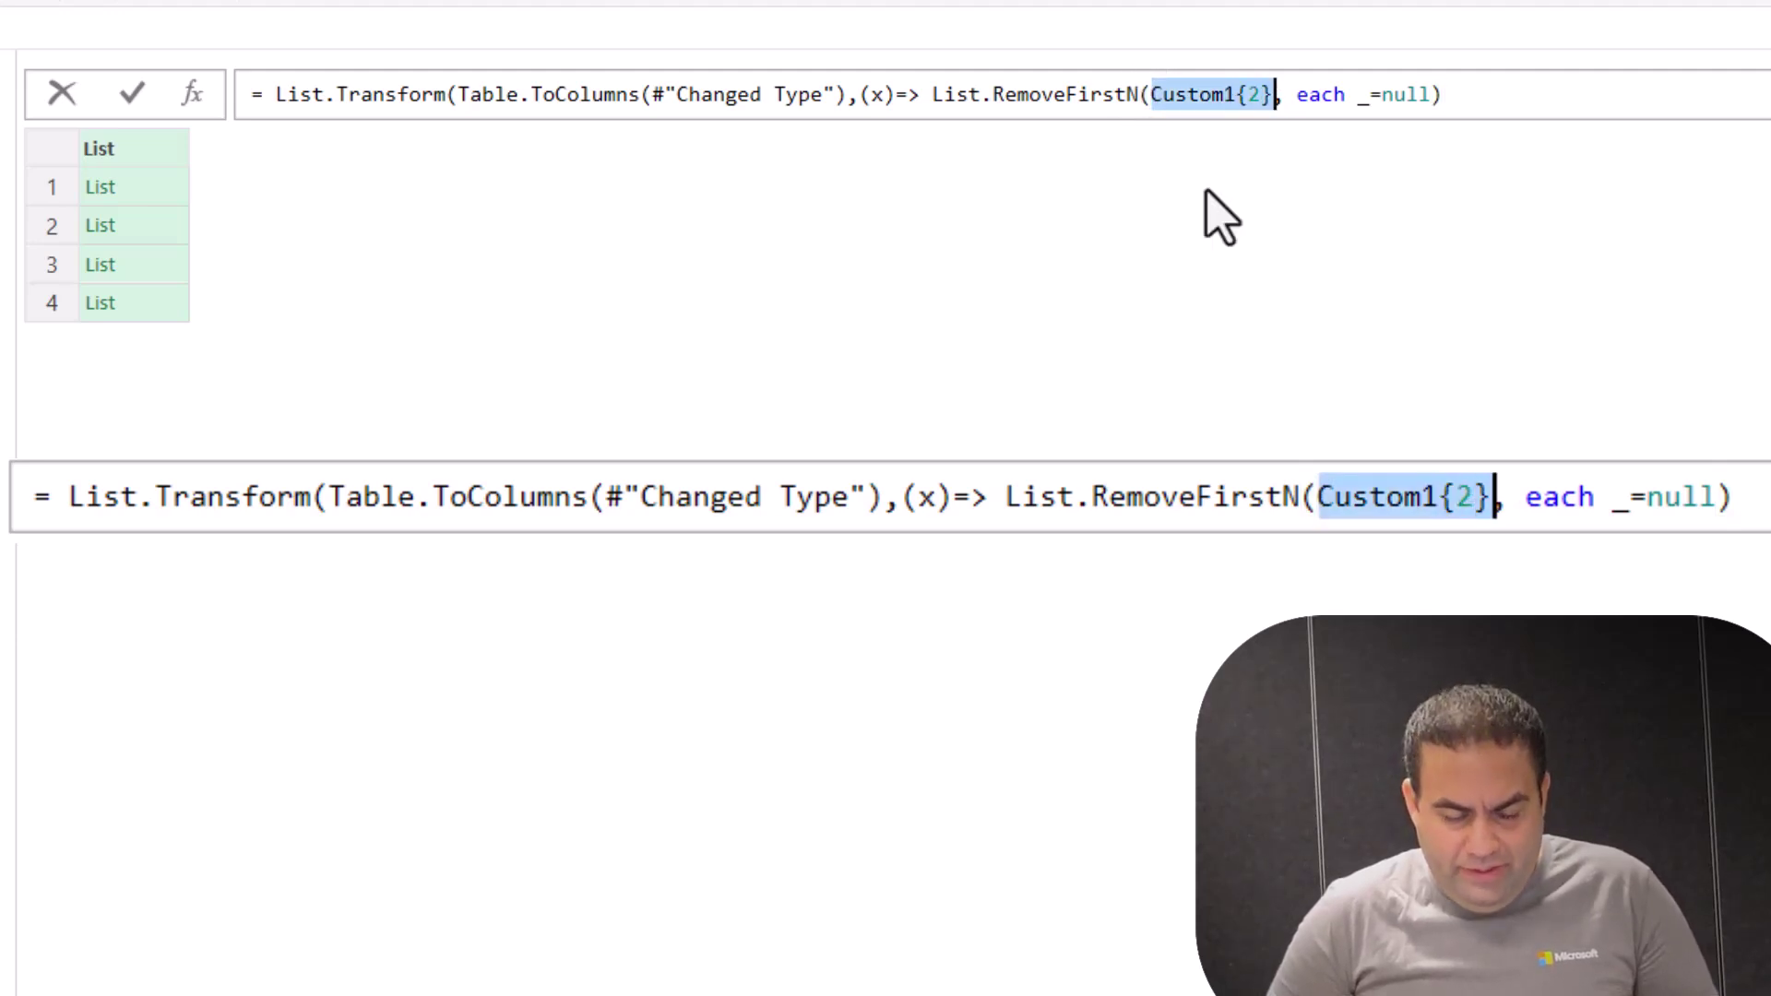
pyautogui.write('x')
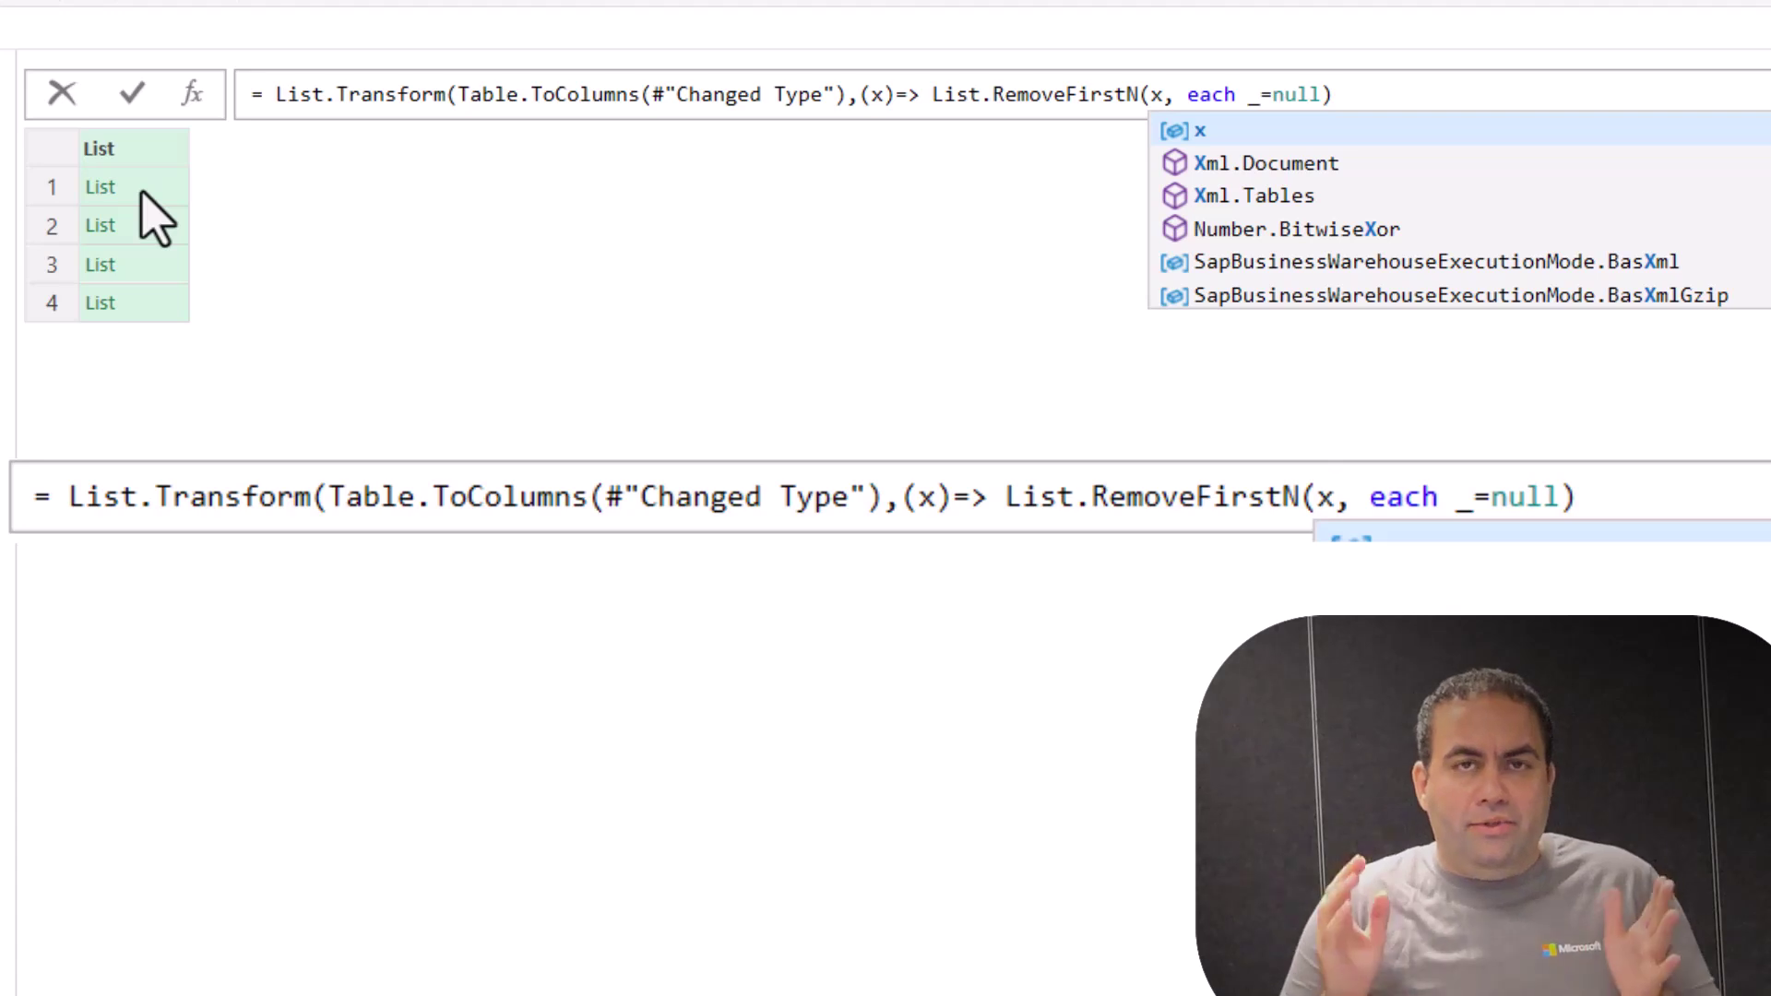
pyautogui.click(1392, 90)
pyautogui.write(')')
pyautogui.press('Return')
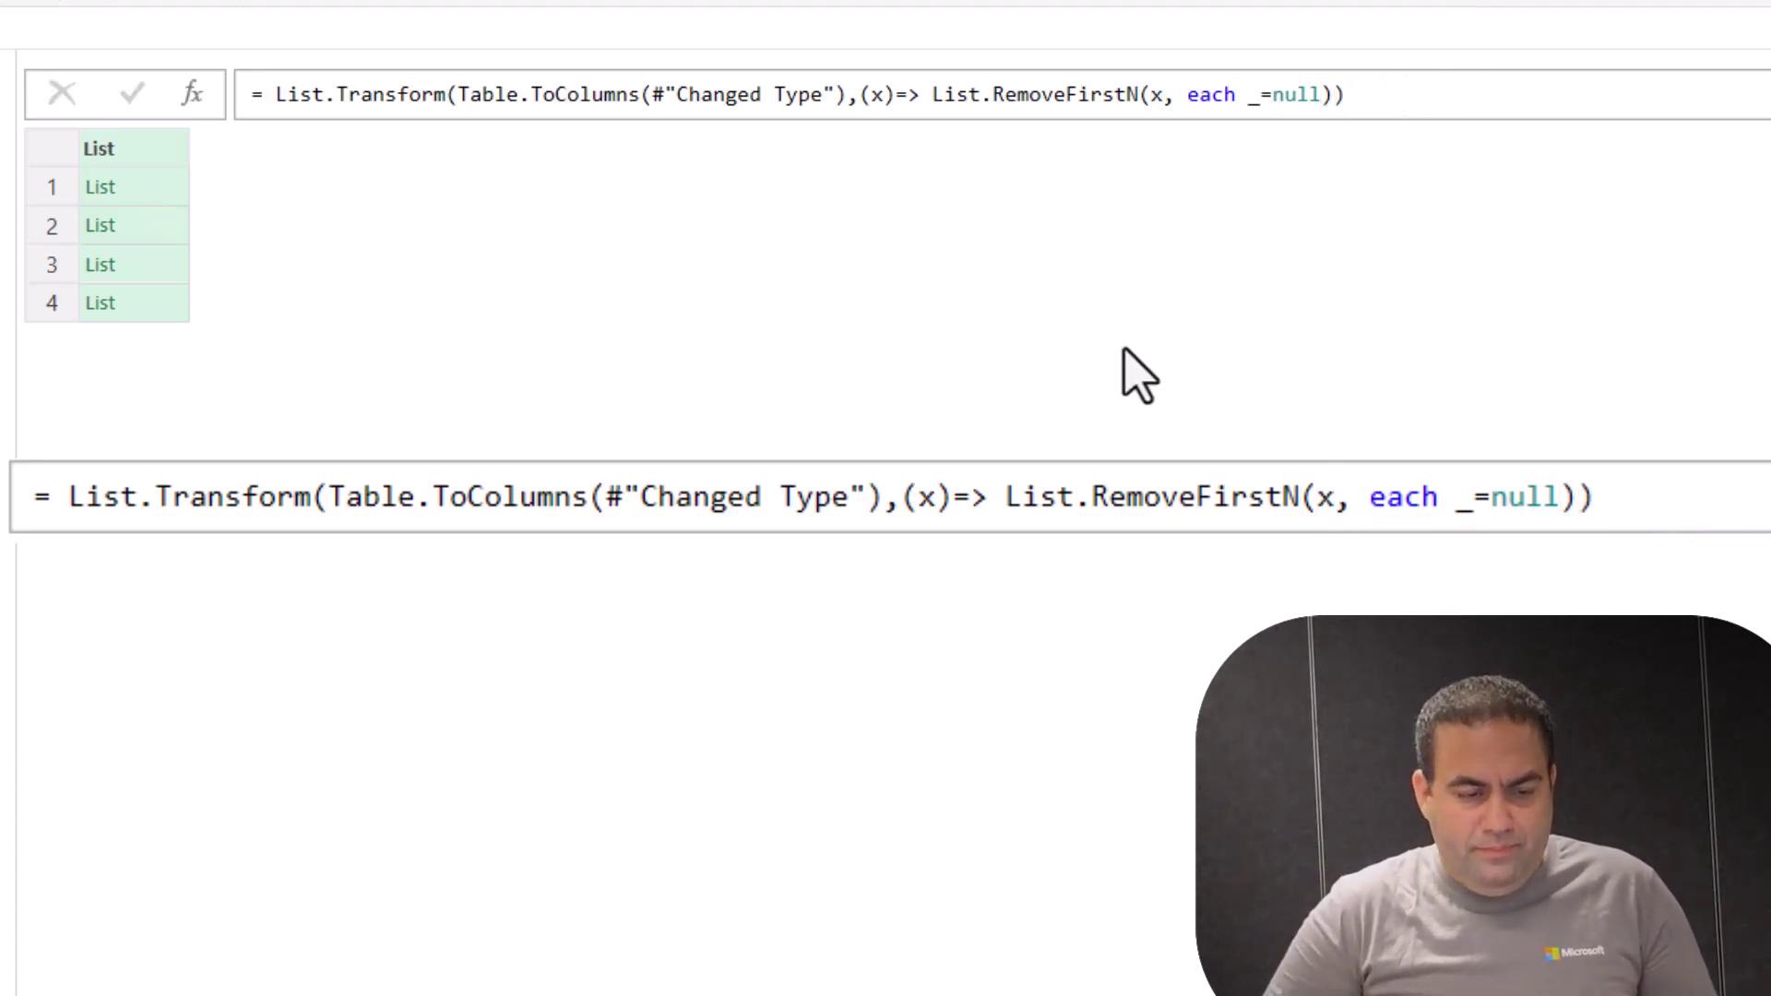
# Step: Preview all four transformed lists in turn to check their leading and trailing values
pyautogui.click(143, 189)
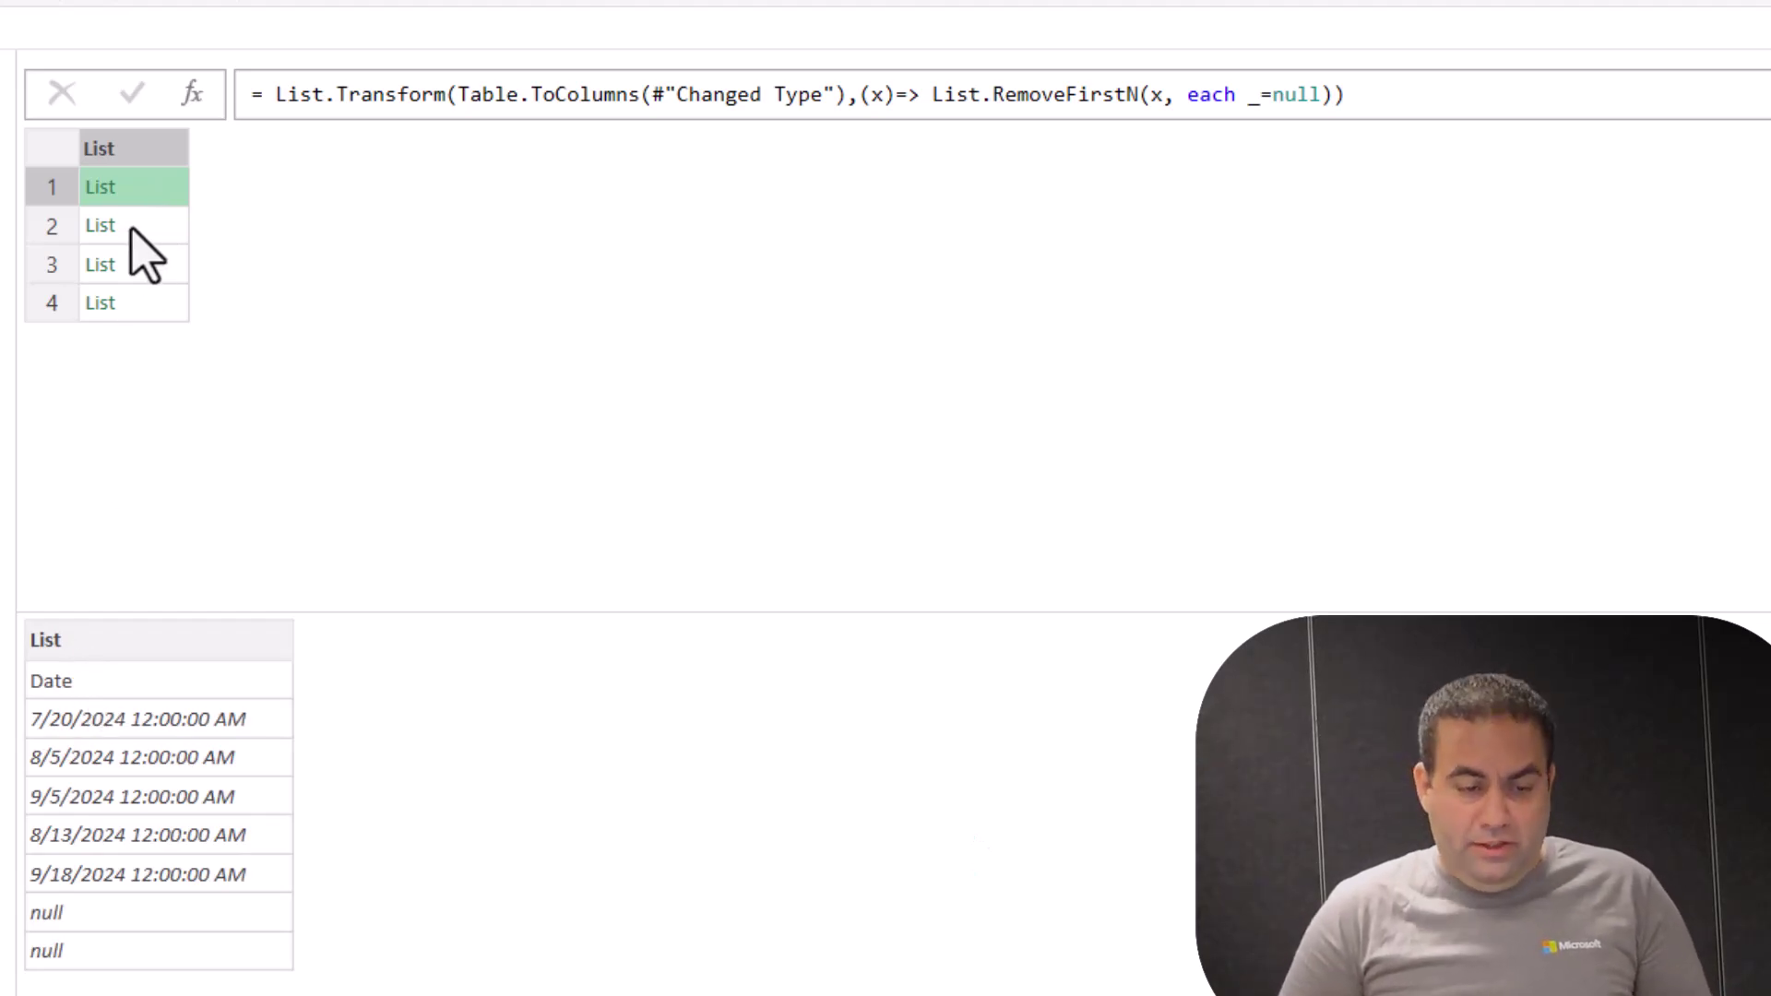
pyautogui.click(139, 240)
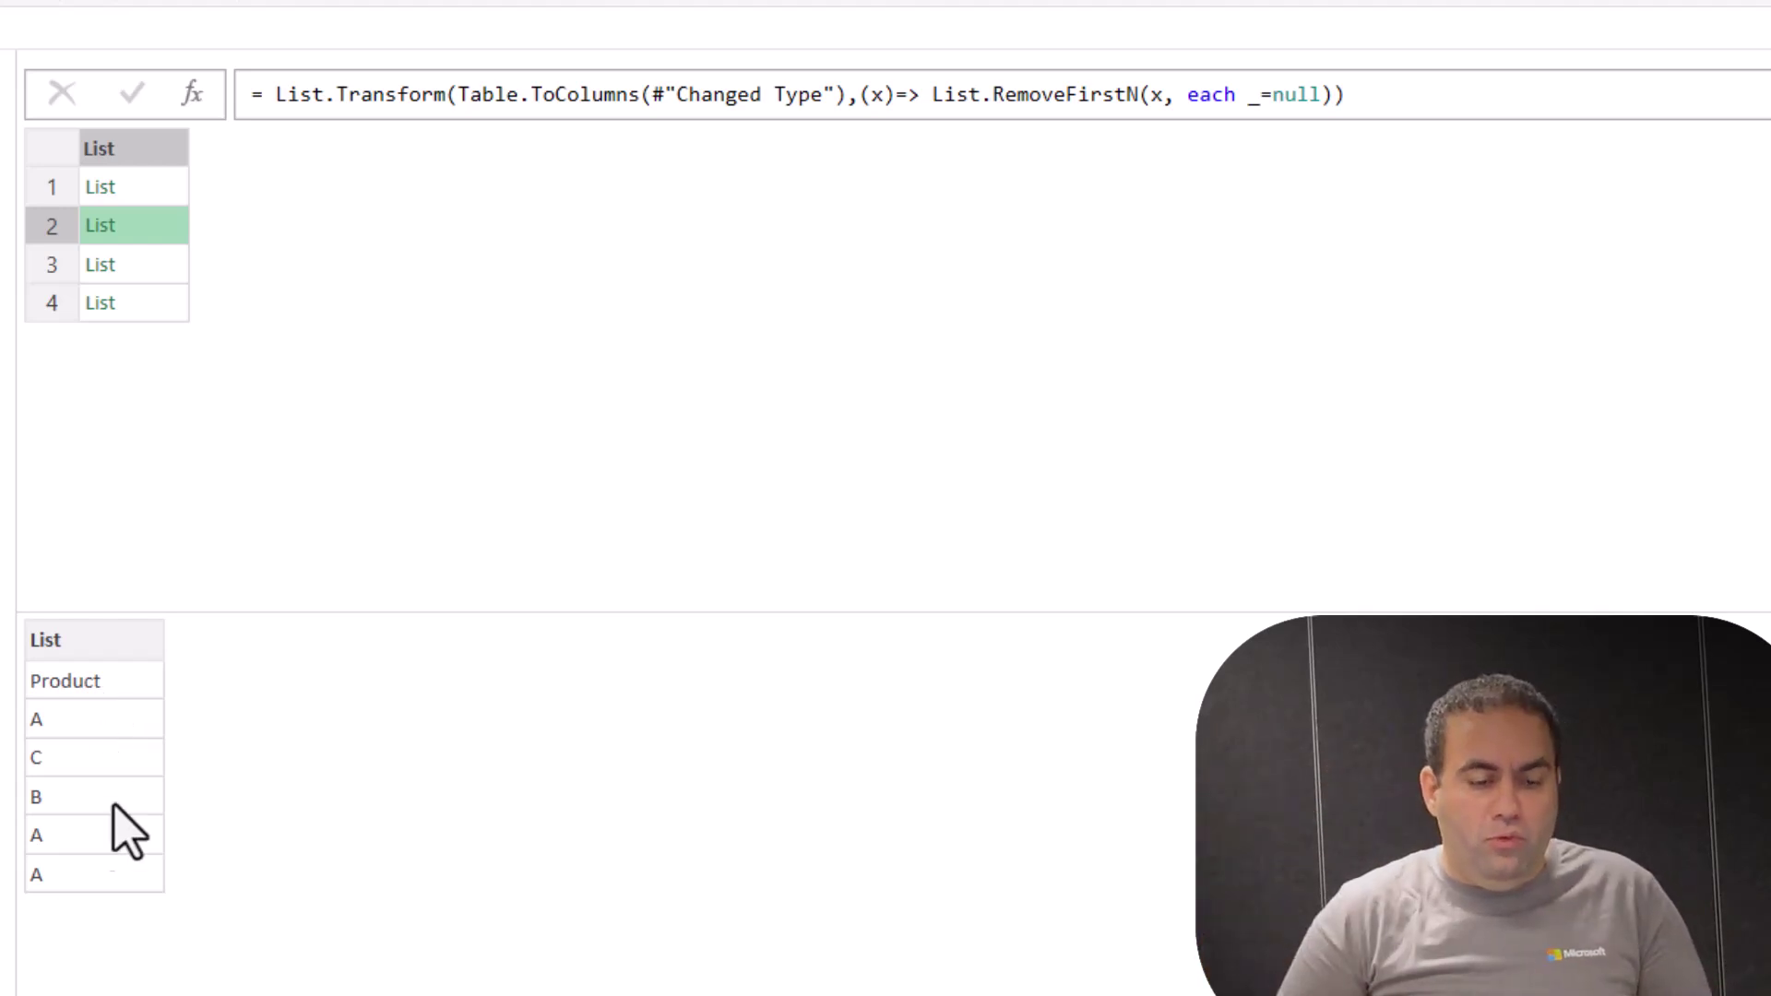
pyautogui.click(171, 266)
pyautogui.click(145, 305)
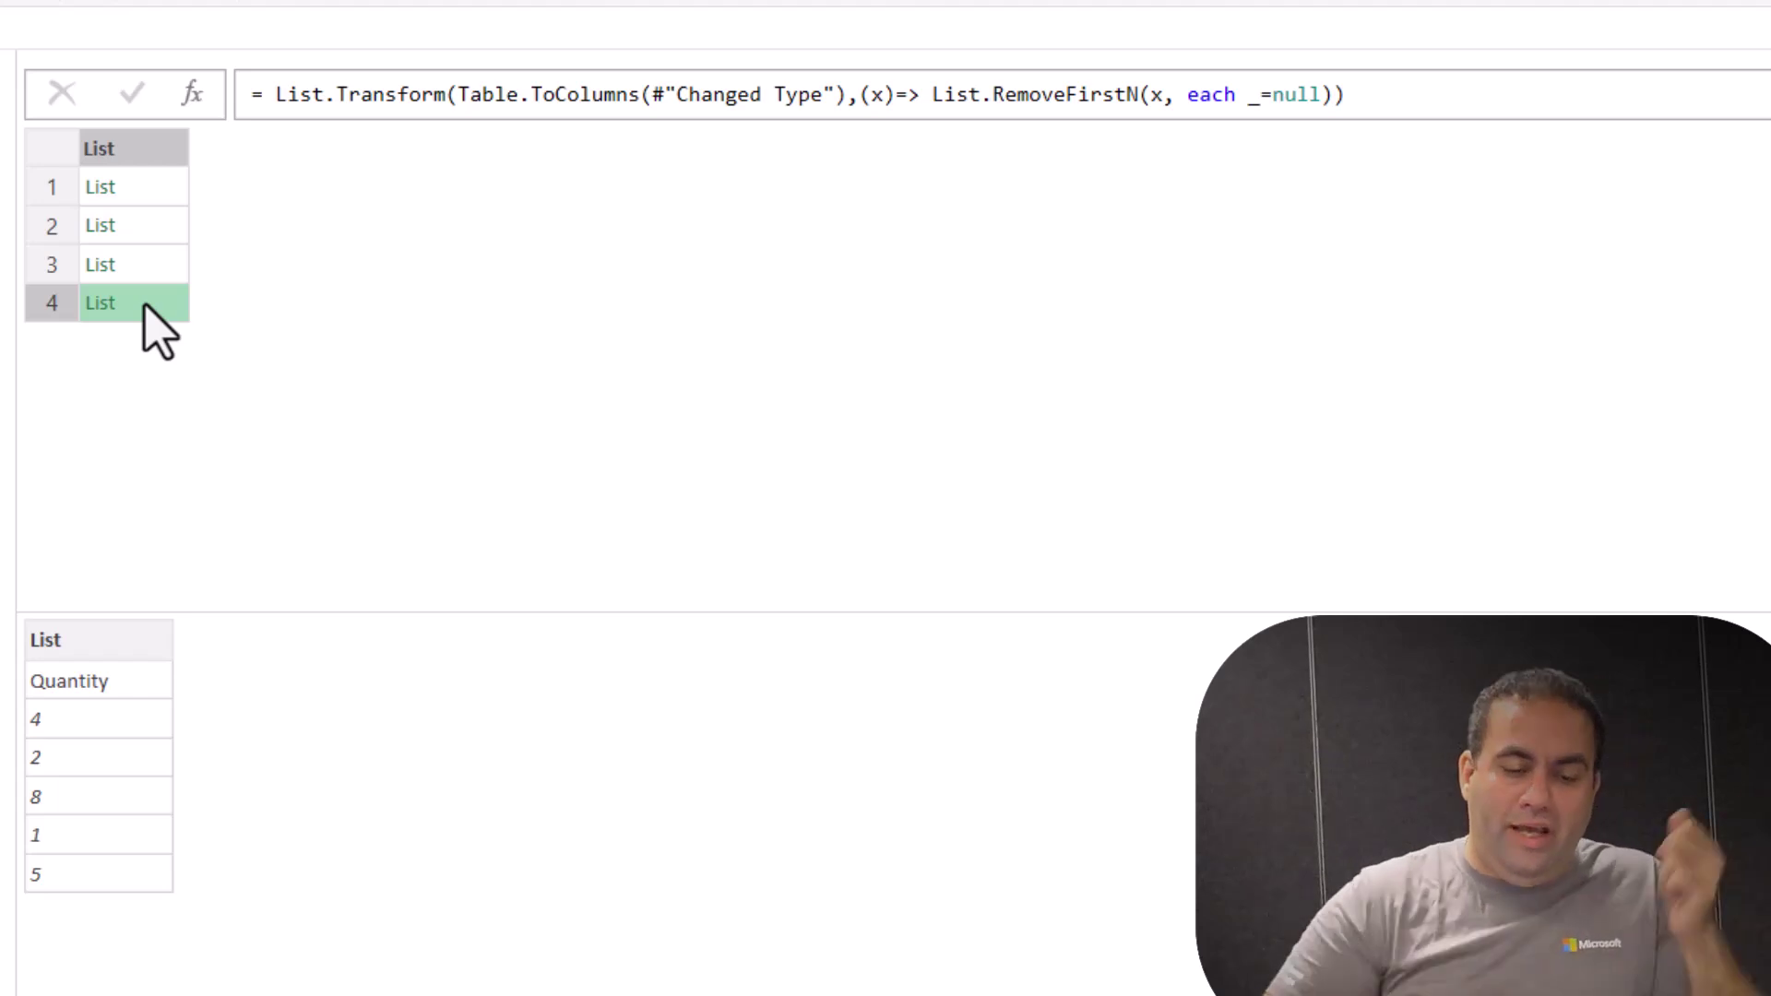
# Step: Add a custom step that rebuilds the table from the lists with the formula = Table.FromColumns(Custom1)
pyautogui.click(196, 92)
pyautogui.click(277, 96)
pyautogui.write('(Custom1')
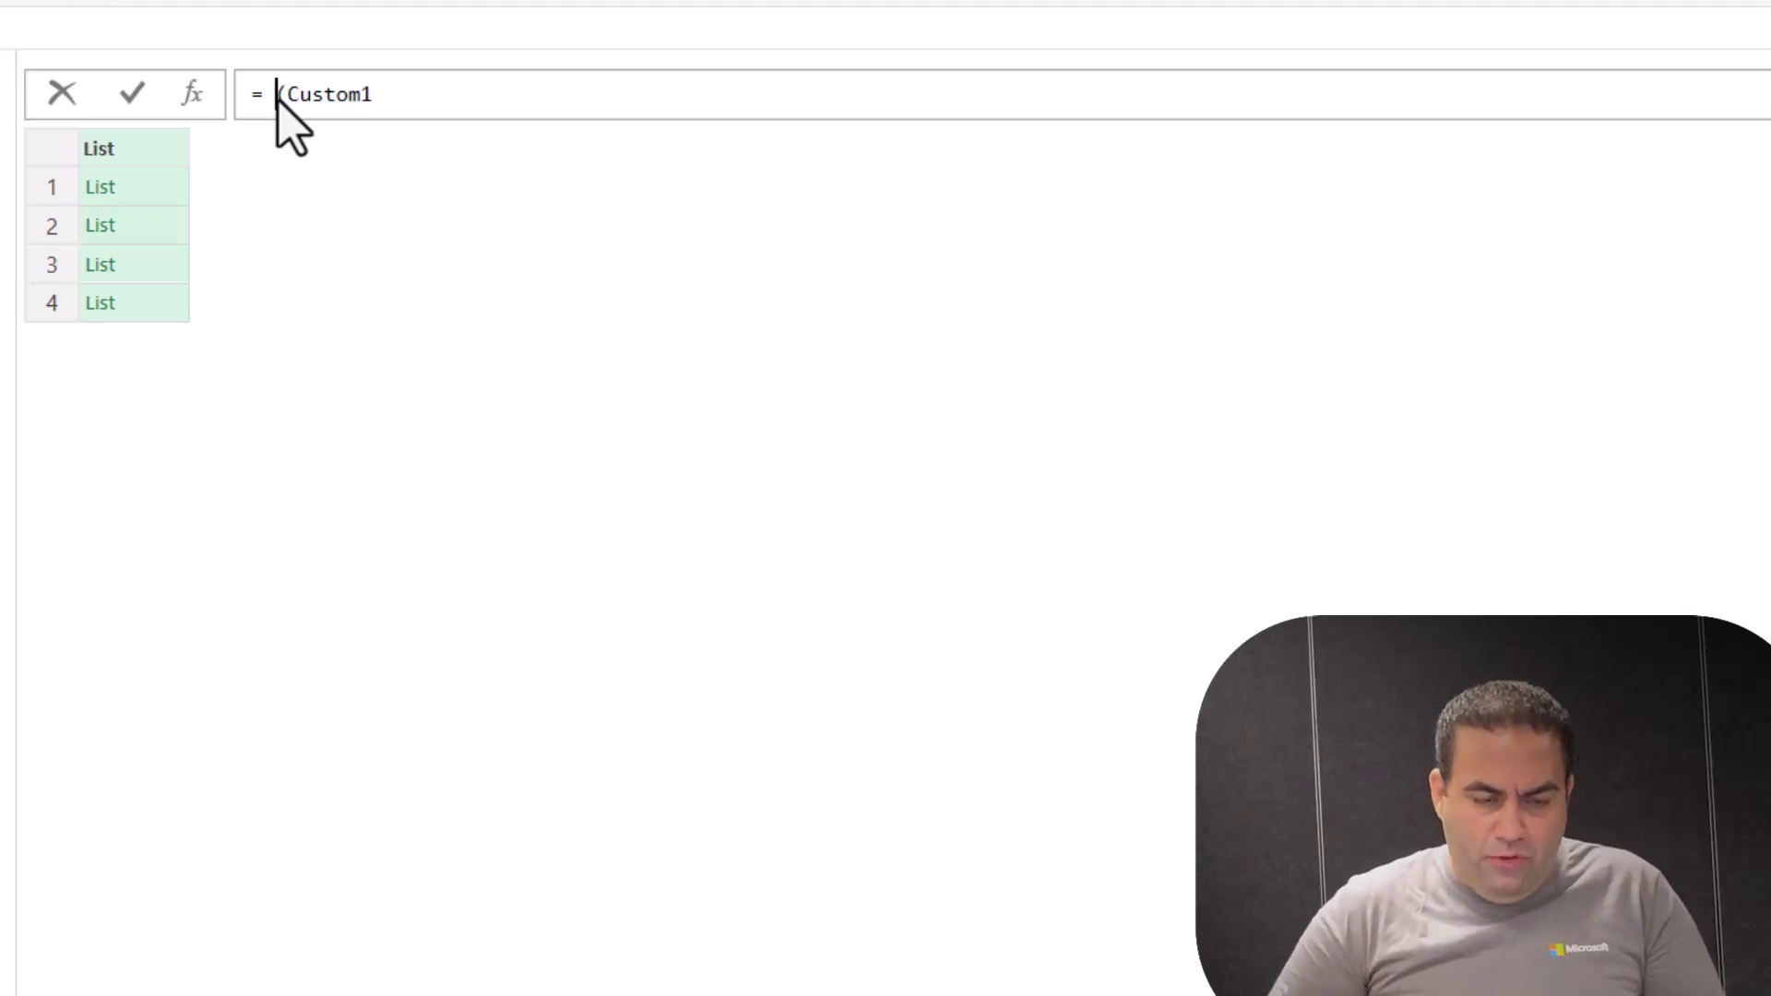
pyautogui.write('tablefomc')
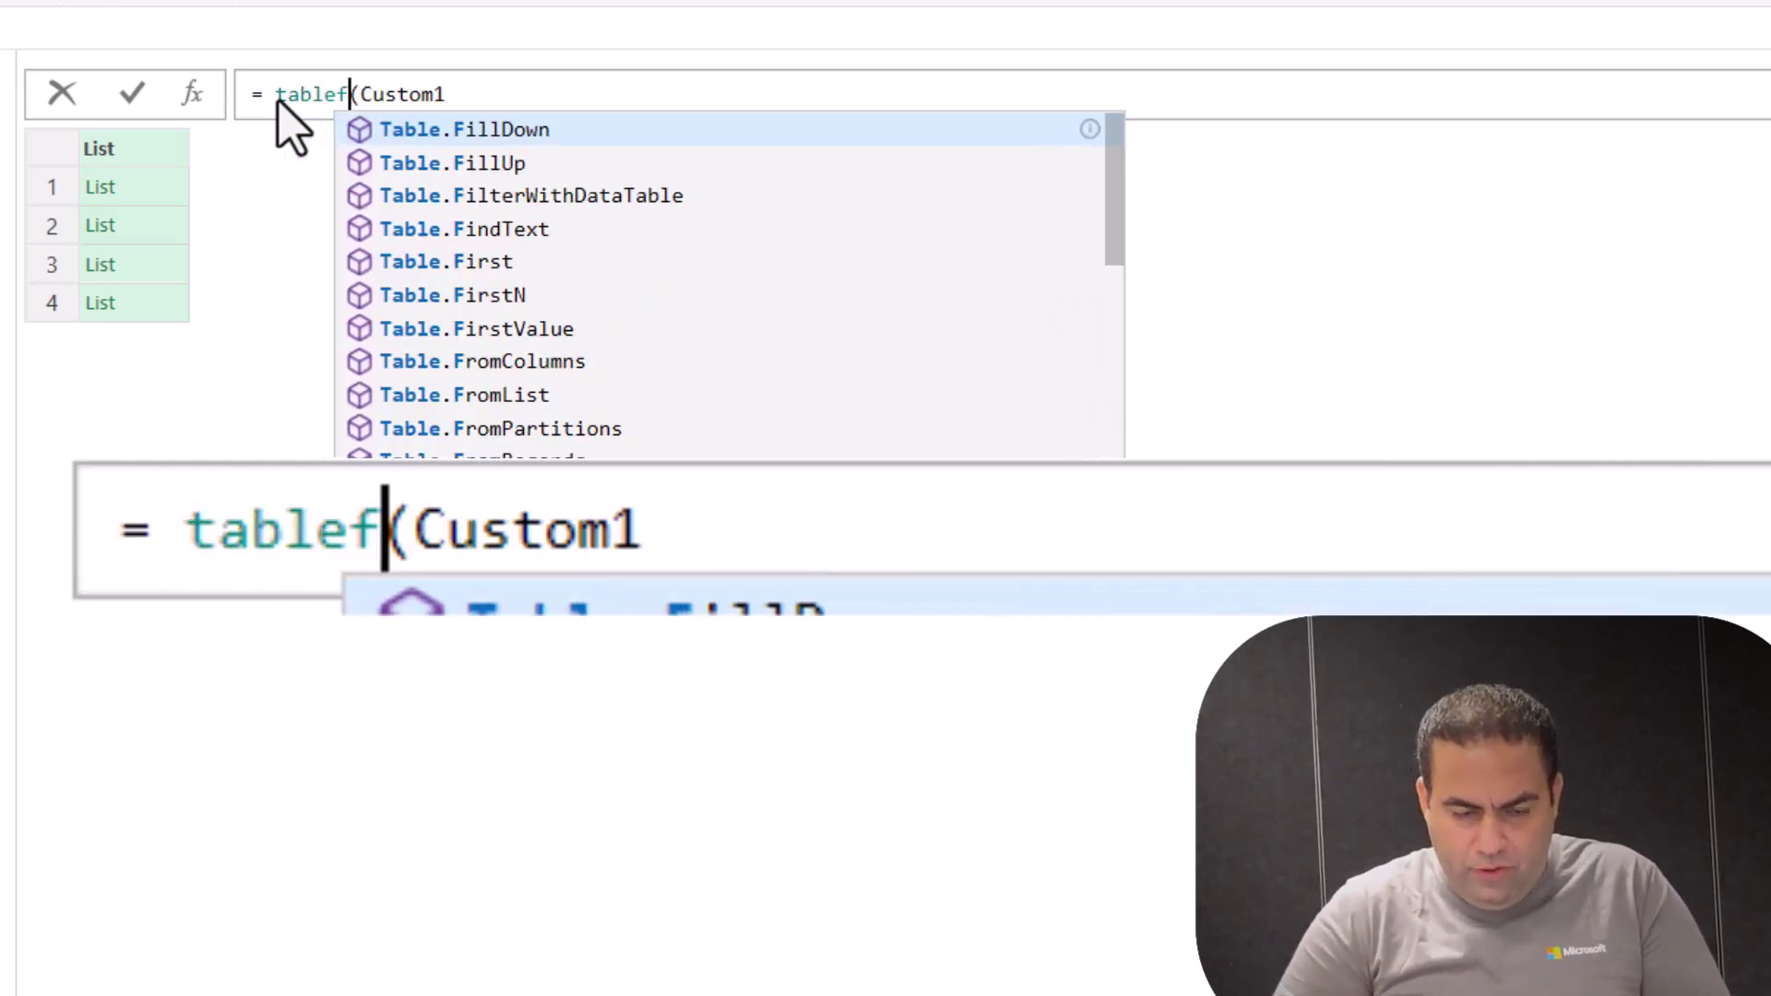
pyautogui.press('Tab')
pyautogui.press('End')
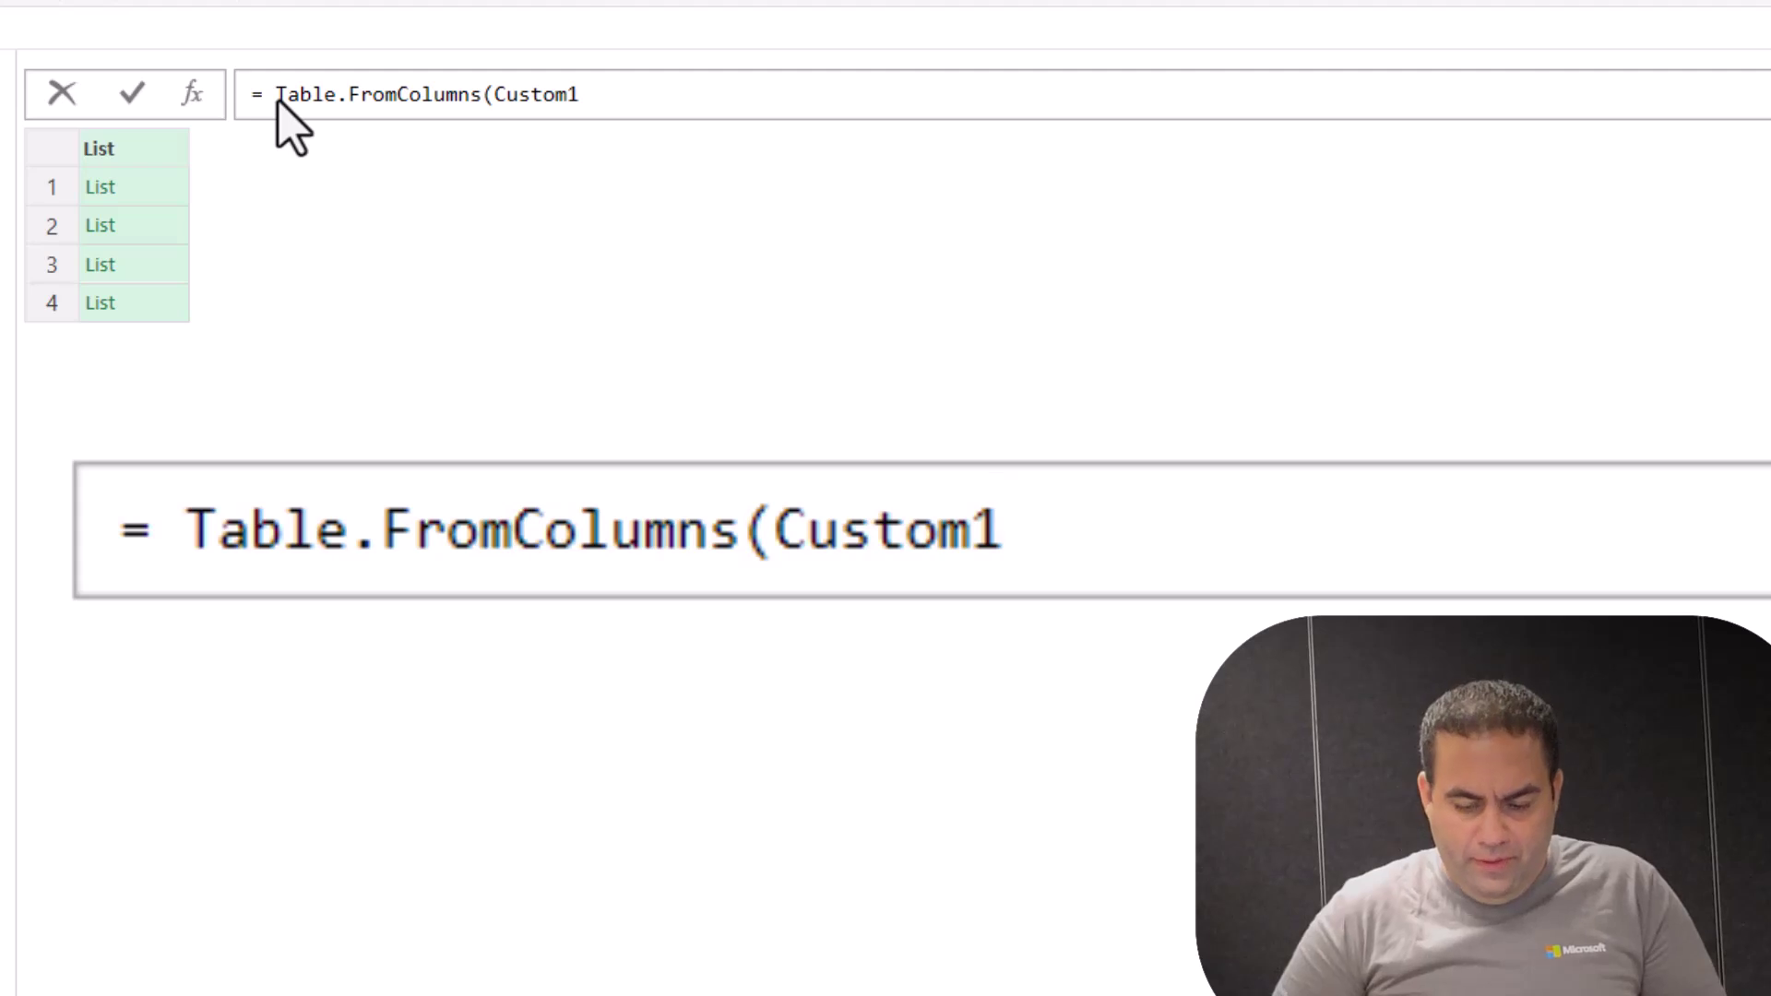
pyautogui.write(')')
pyautogui.press('Return')
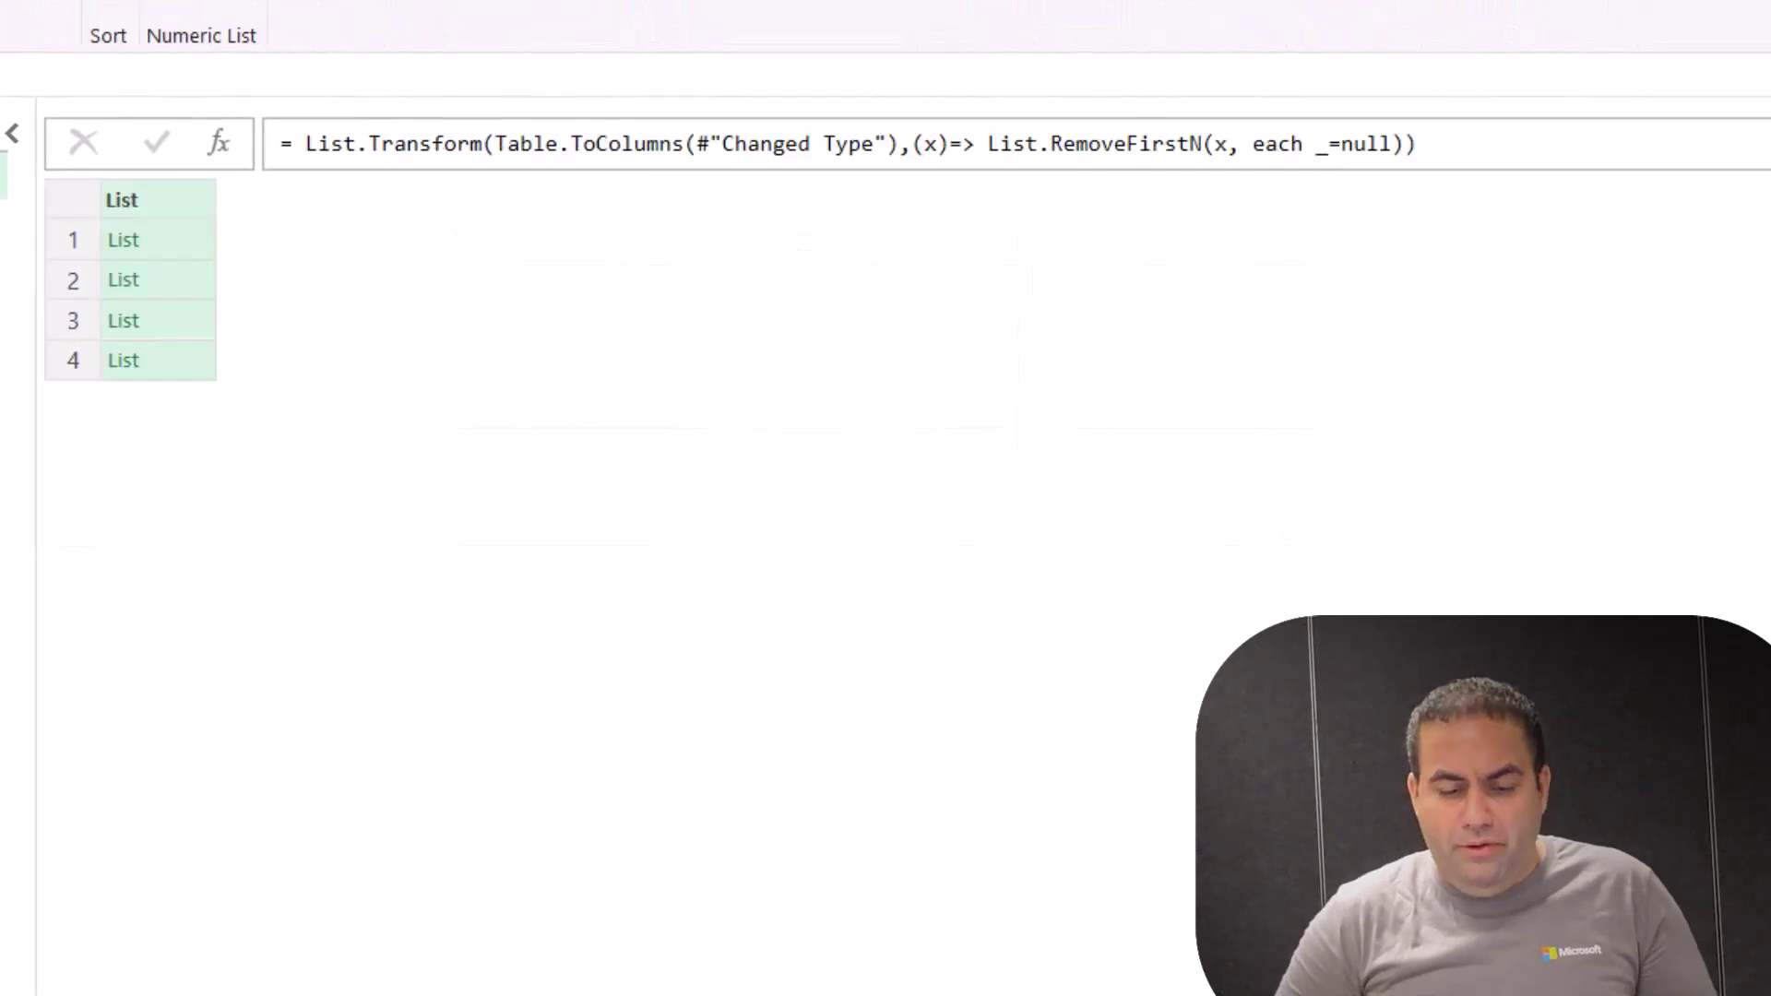
# Step: In the List.Transform step, wrap List.RemoveFirstN(x, each _=null) in List.RemoveLastN with the condition each _=null
pyautogui.click(996, 152)
pyautogui.click(987, 146)
pyautogui.write('(')
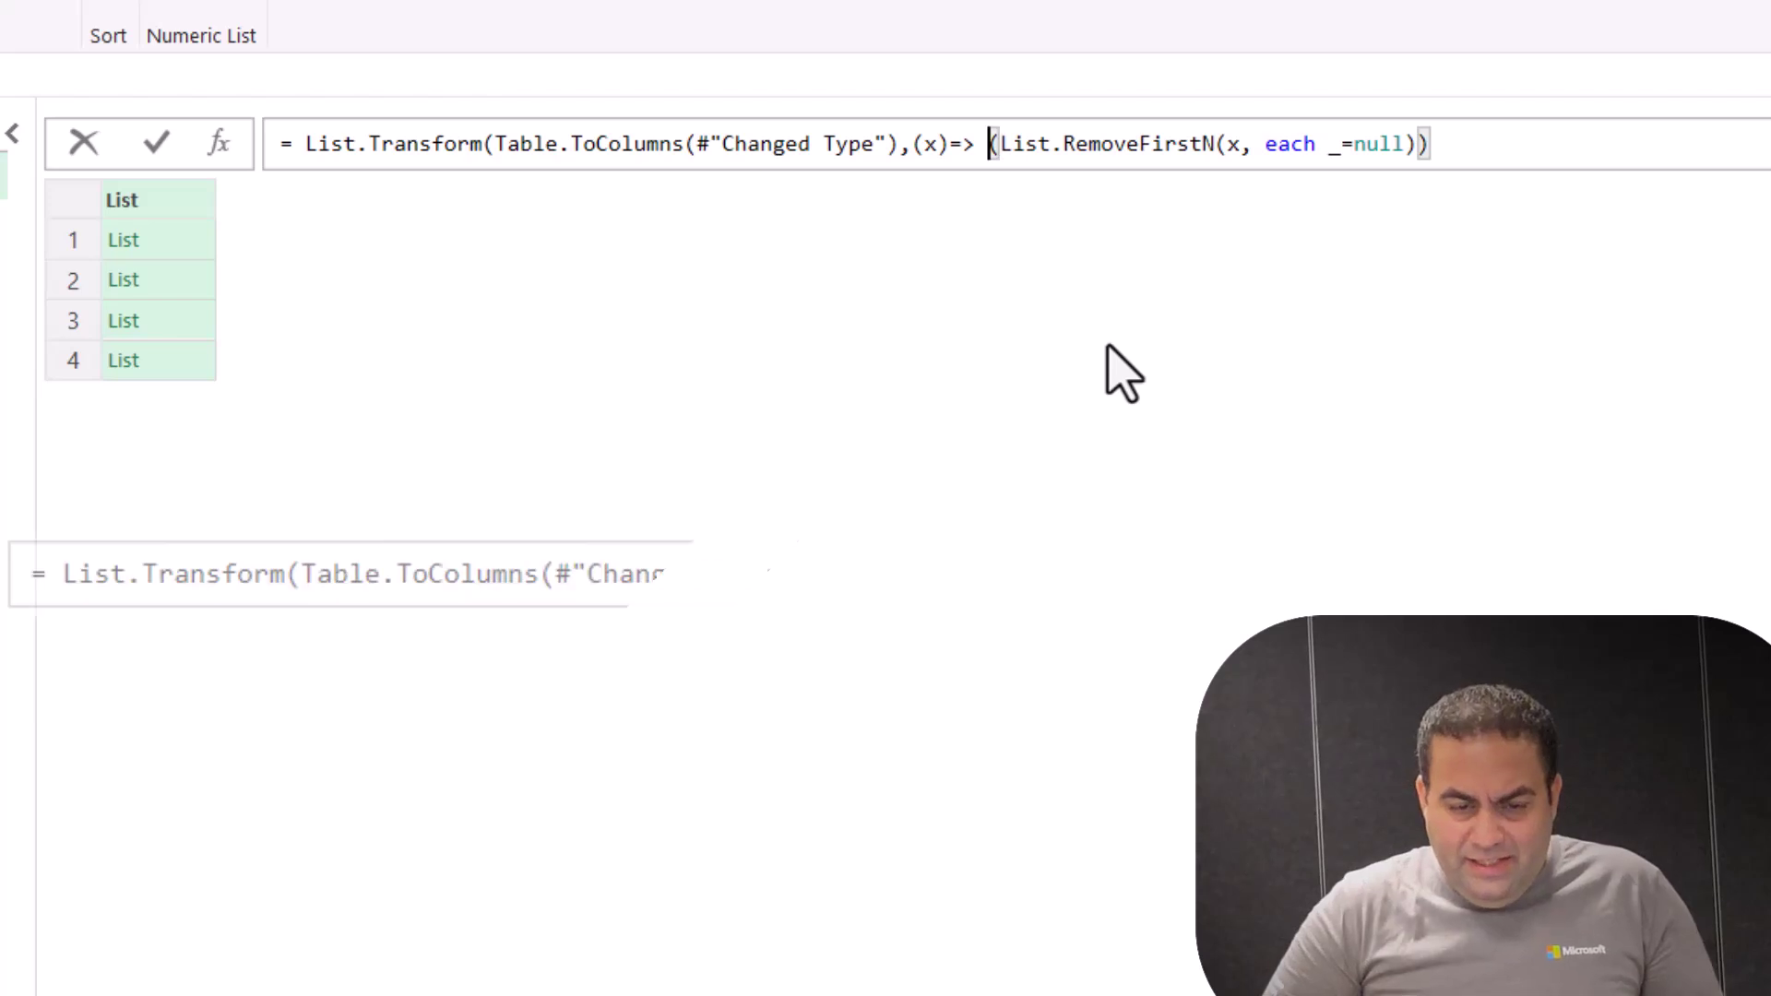
pyautogui.moveTo(1202, 155)
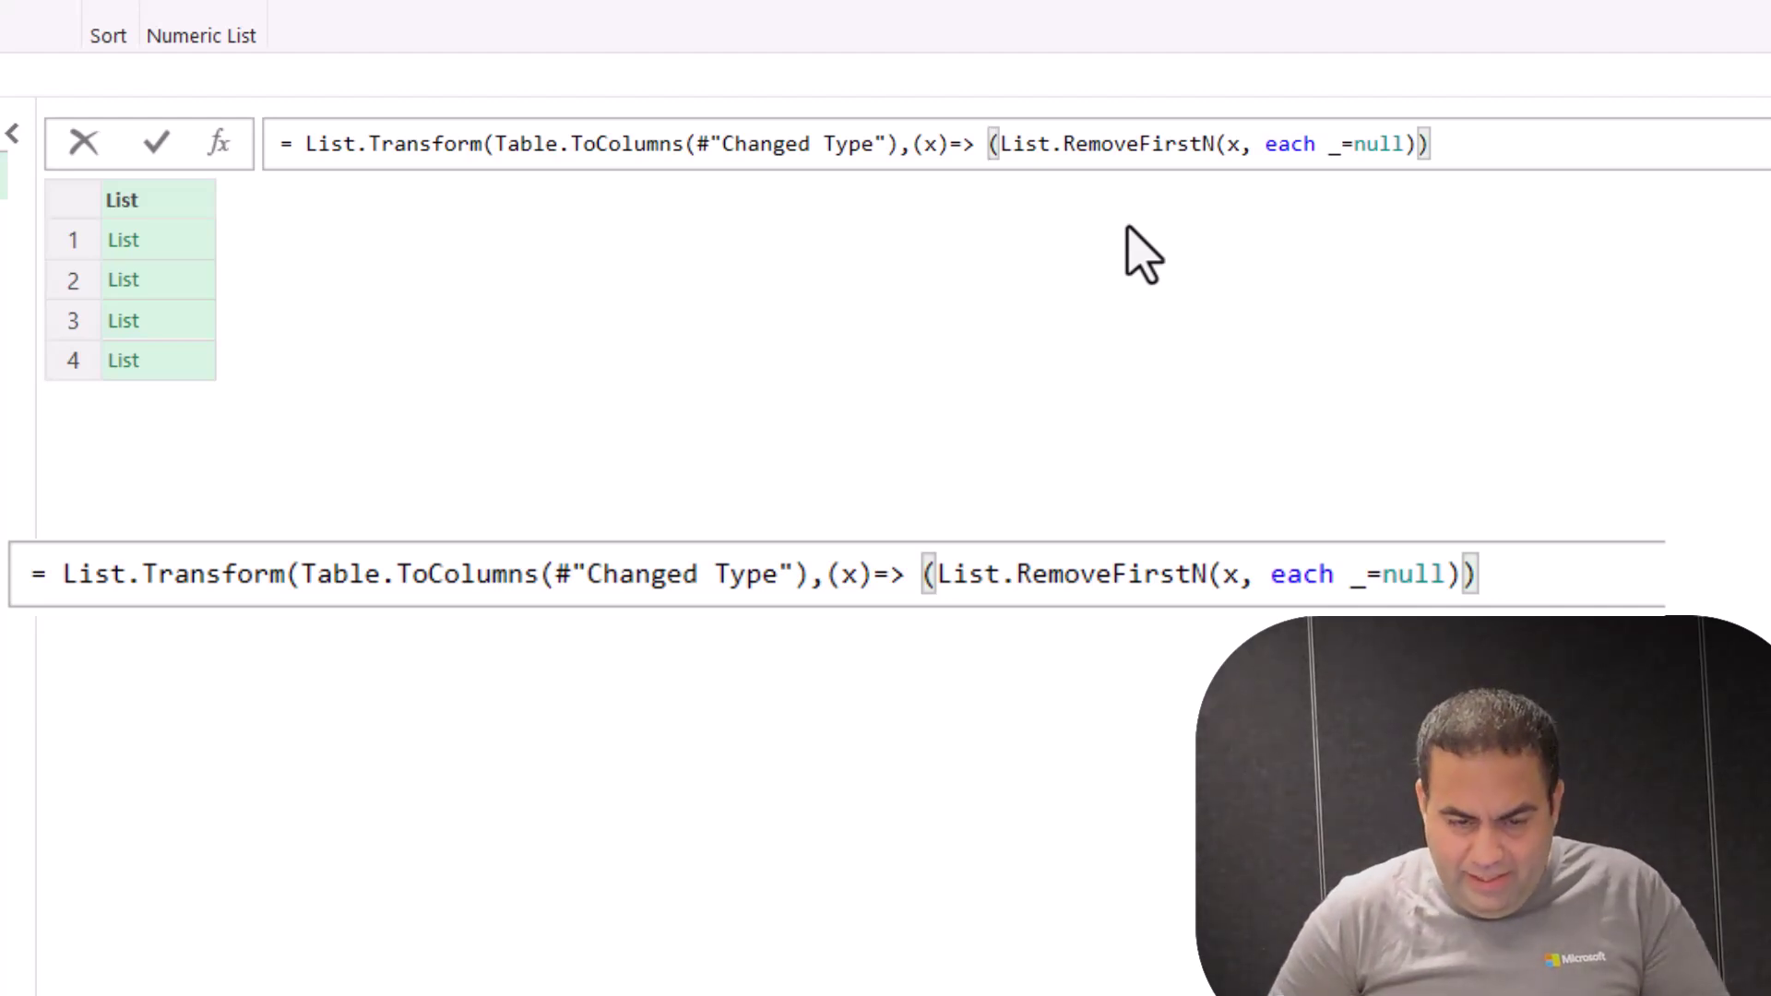
pyautogui.write('listre')
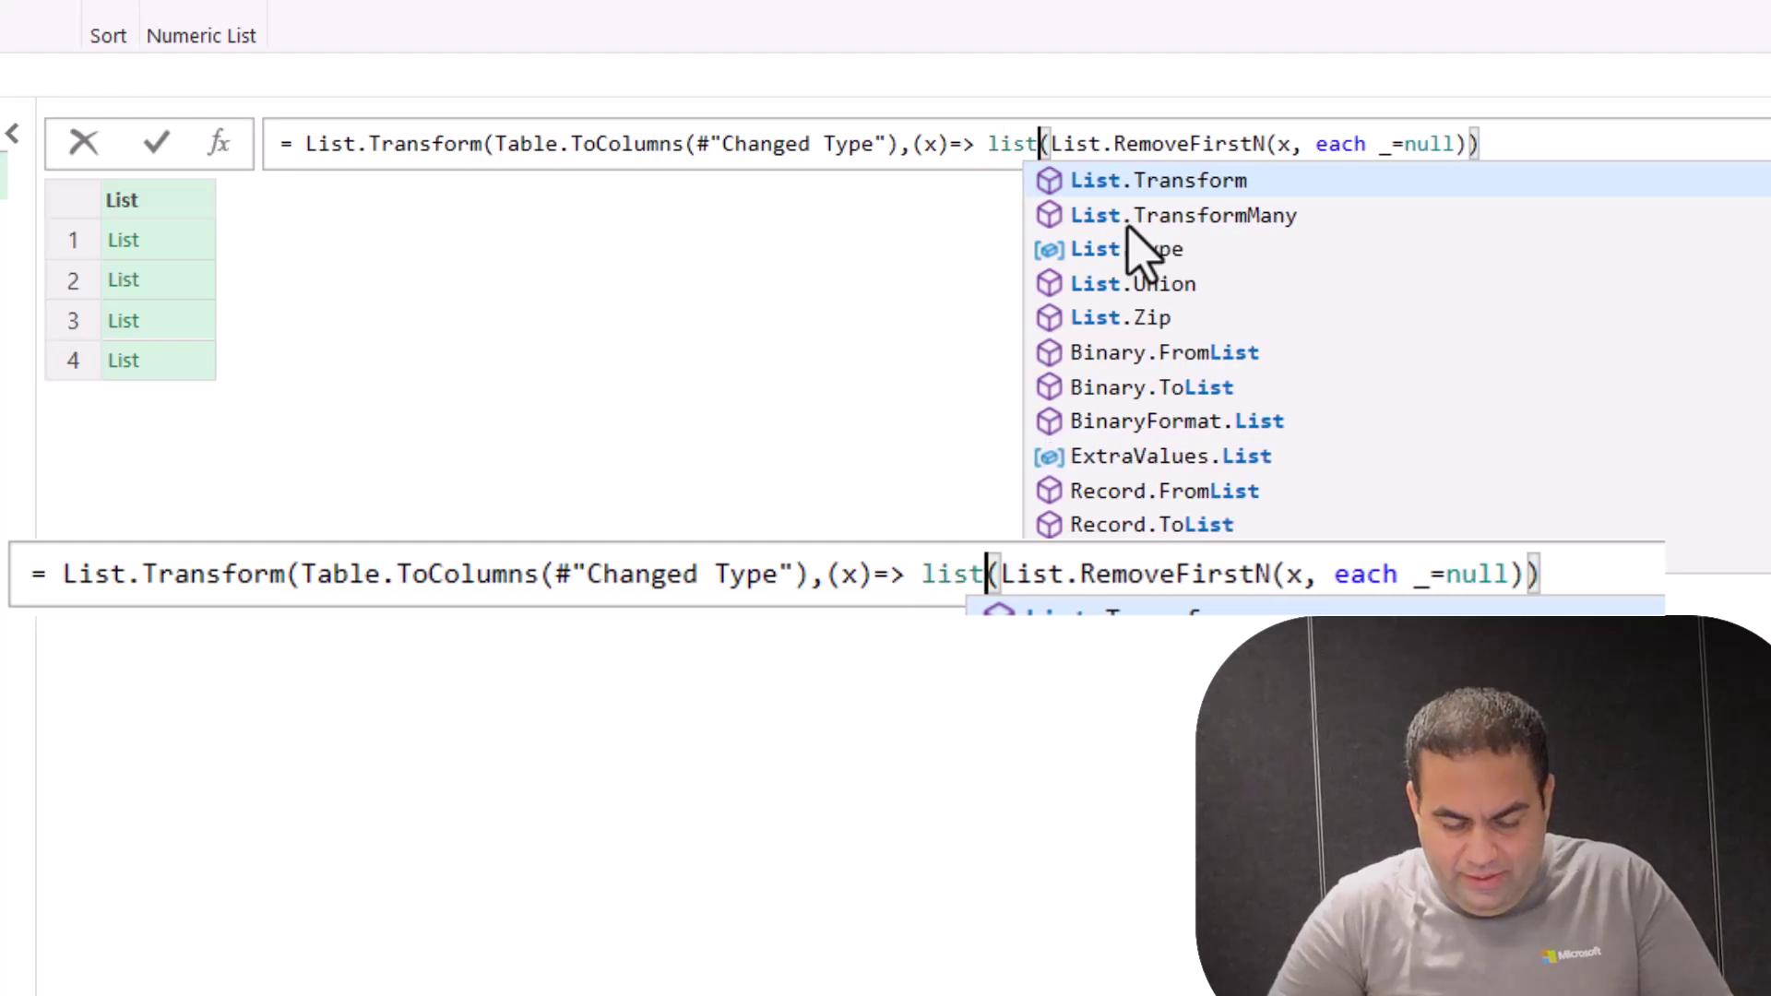
pyautogui.write('movlas')
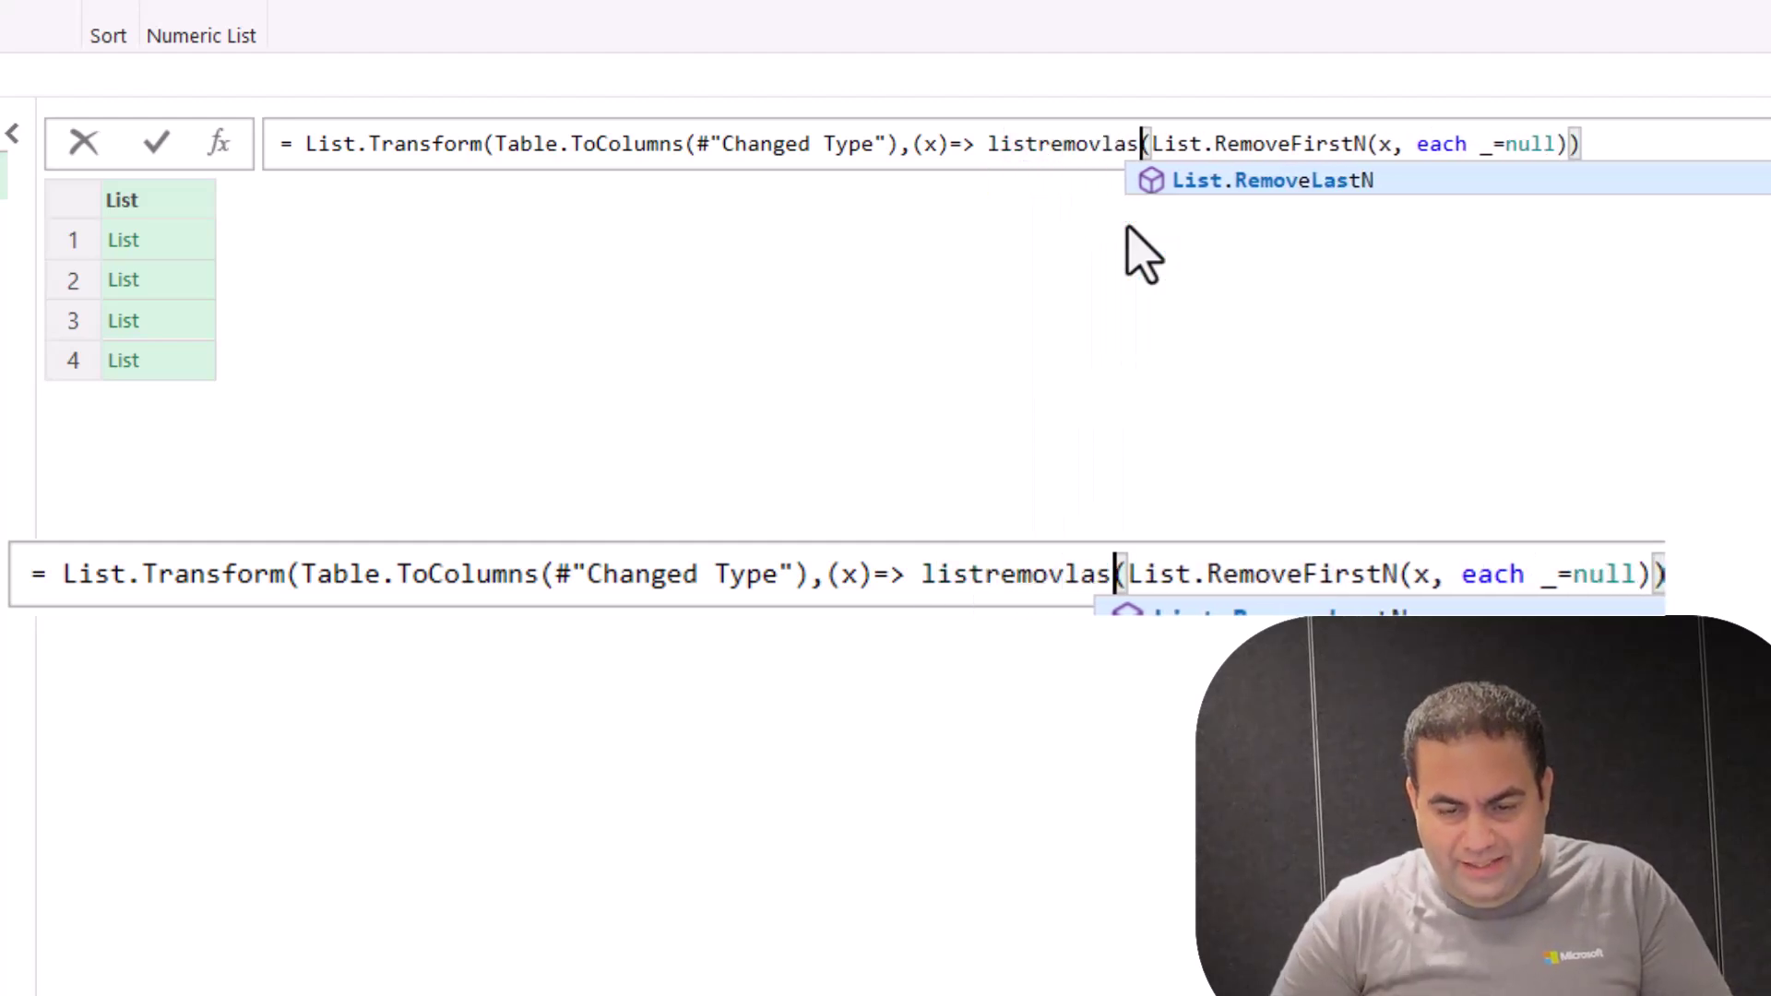
pyautogui.press('Tab')
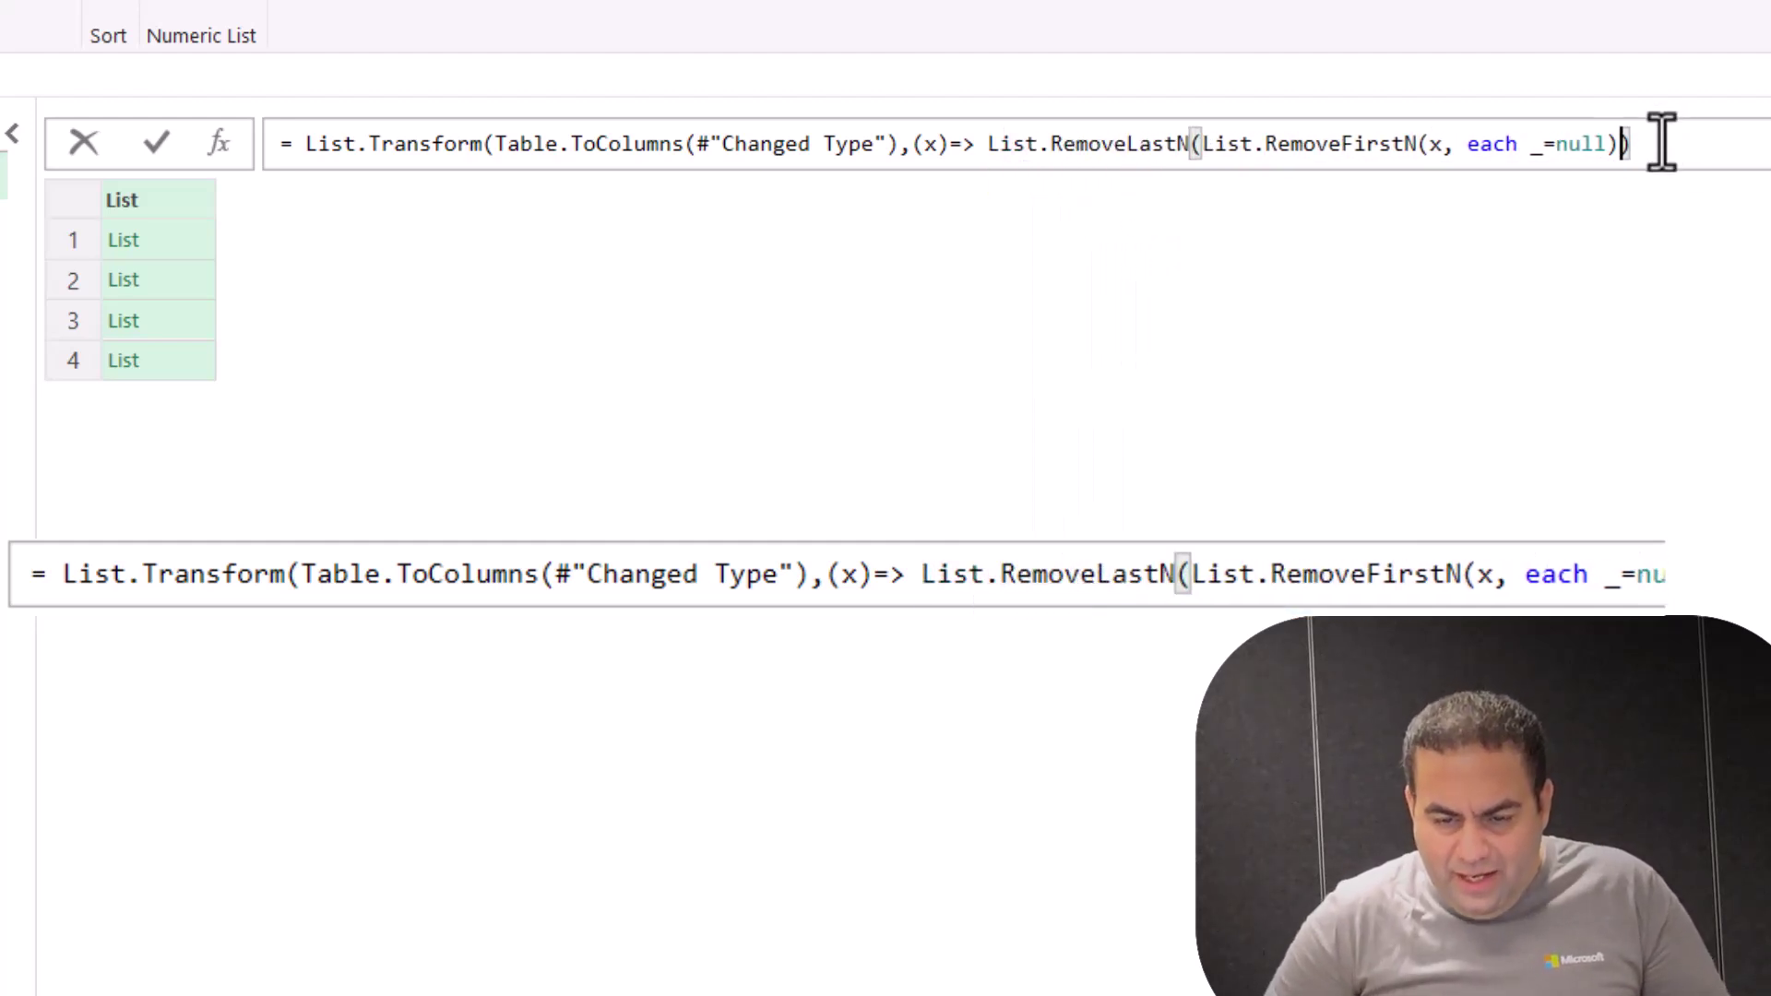
pyautogui.press('Left')
pyautogui.write(',each _=null)')
pyautogui.press('Return')
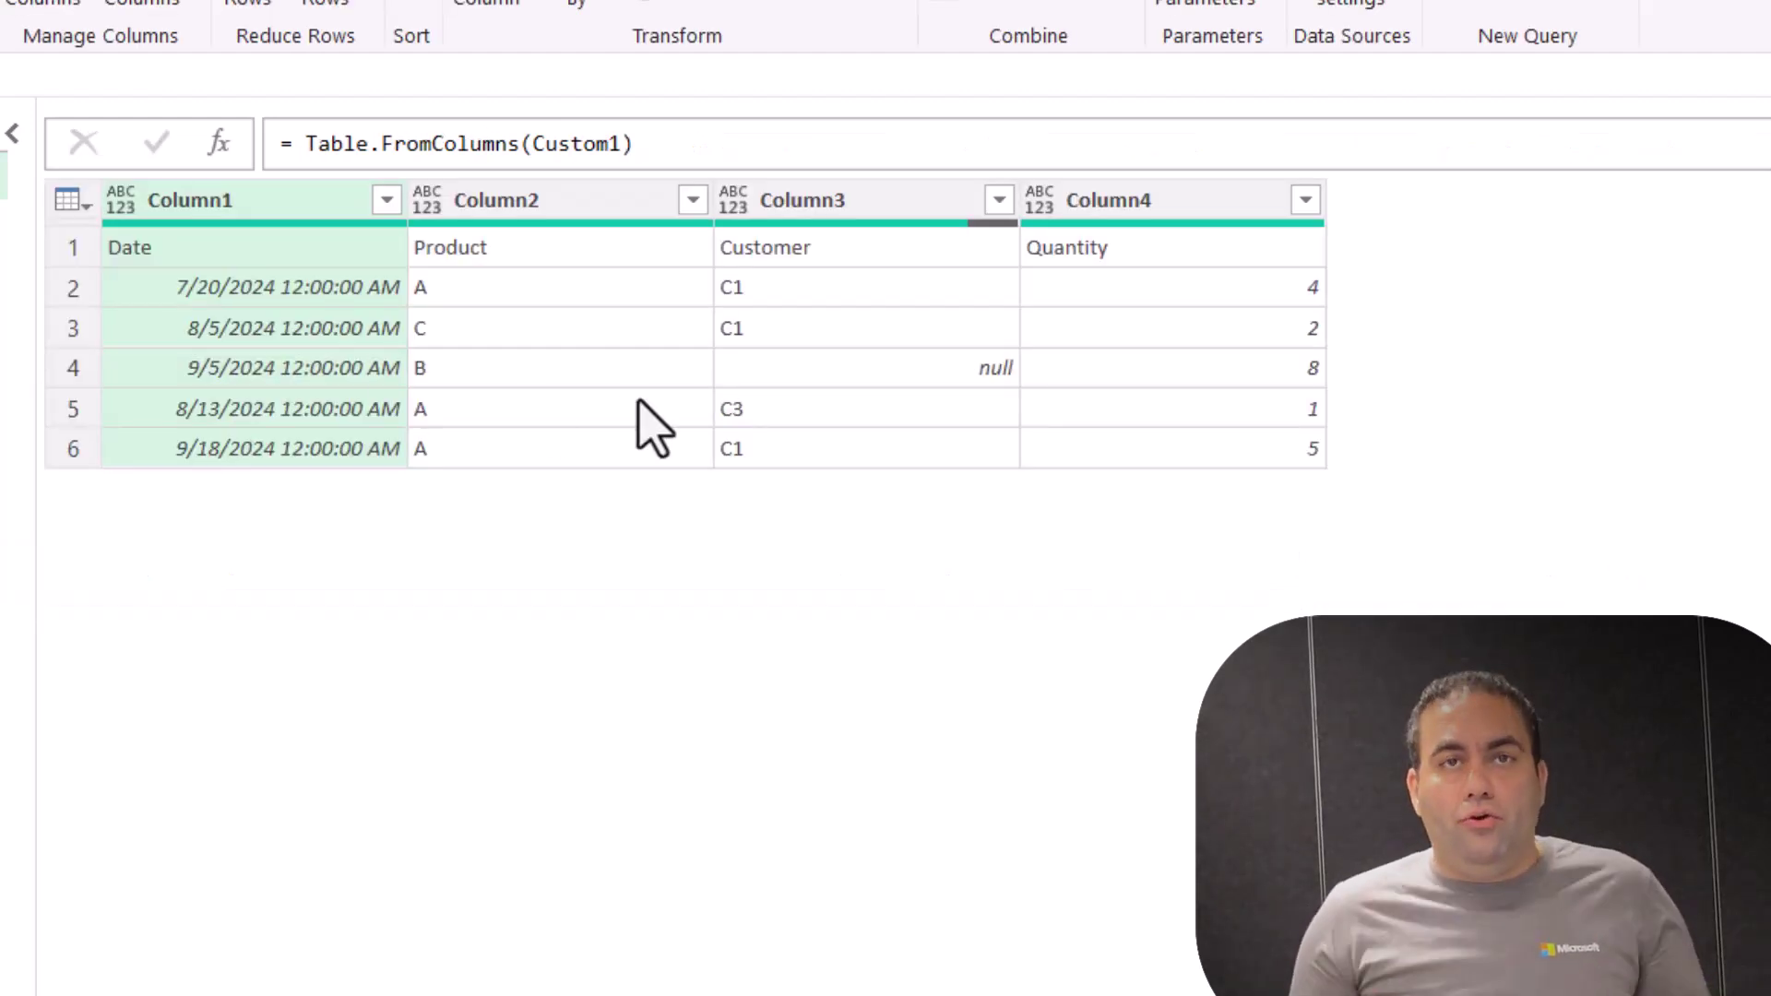
# Step: Select the C value in Column2 of the rebuilt table and display the table transformation commands
pyautogui.click(483, 330)
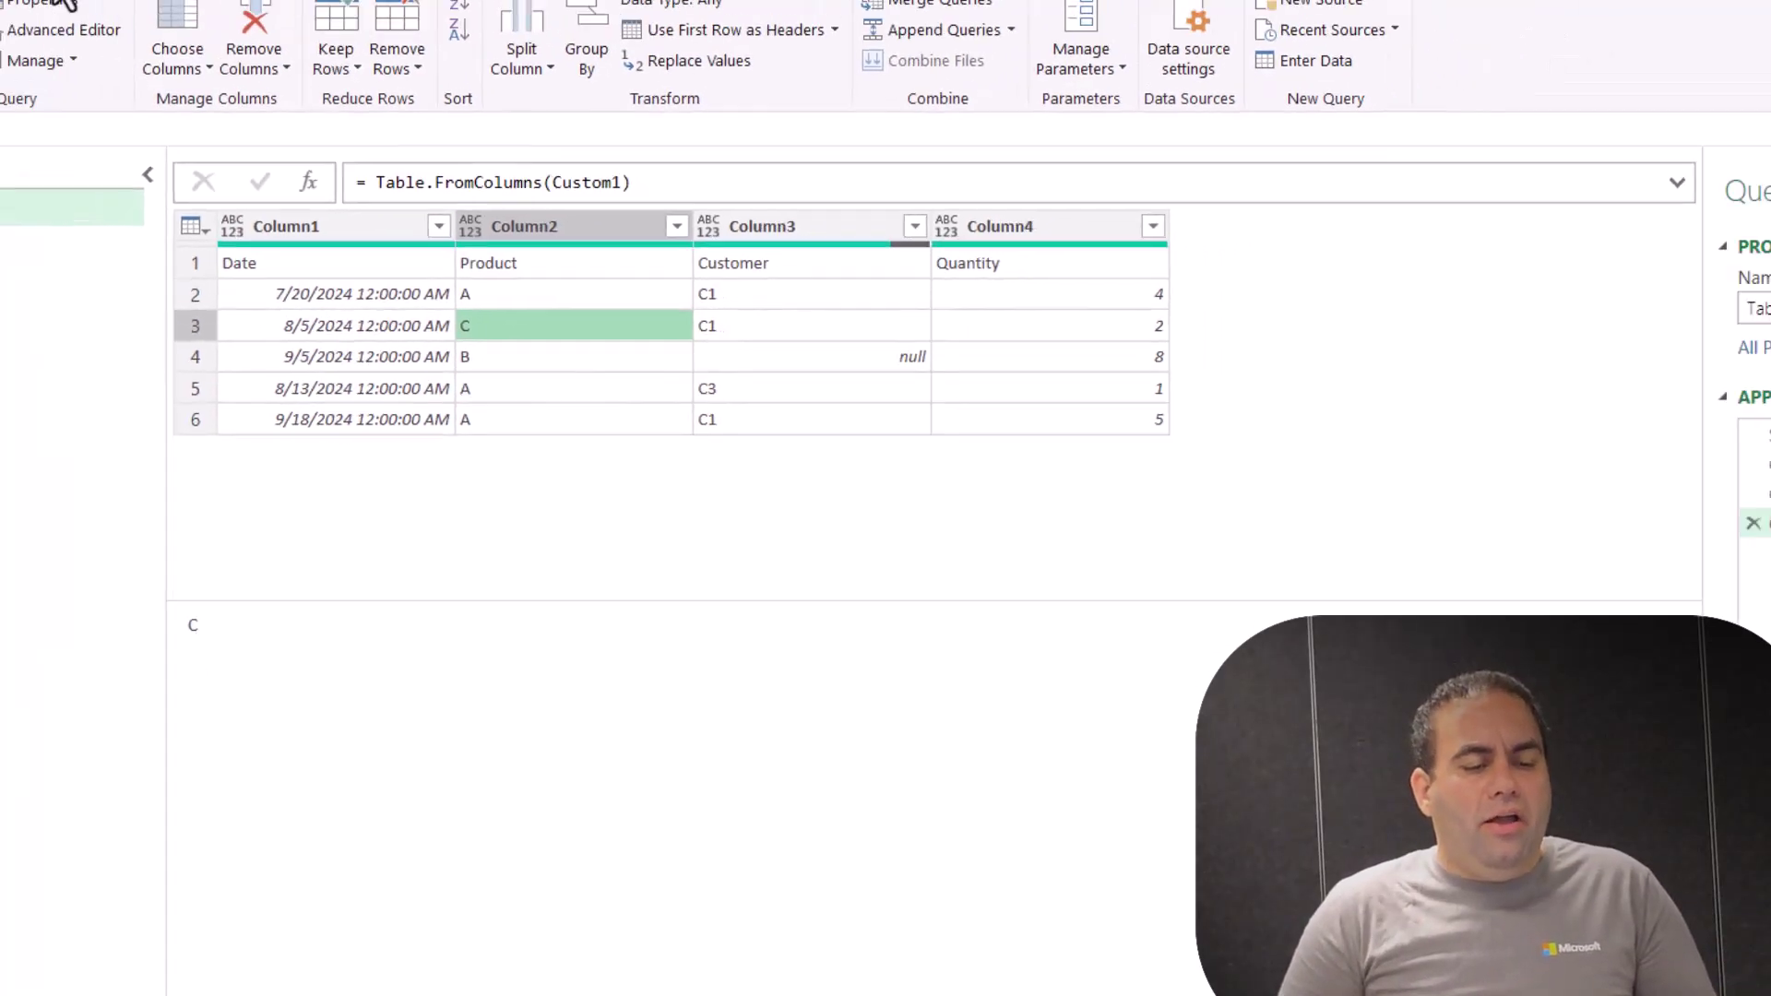
pyautogui.click(176, 40)
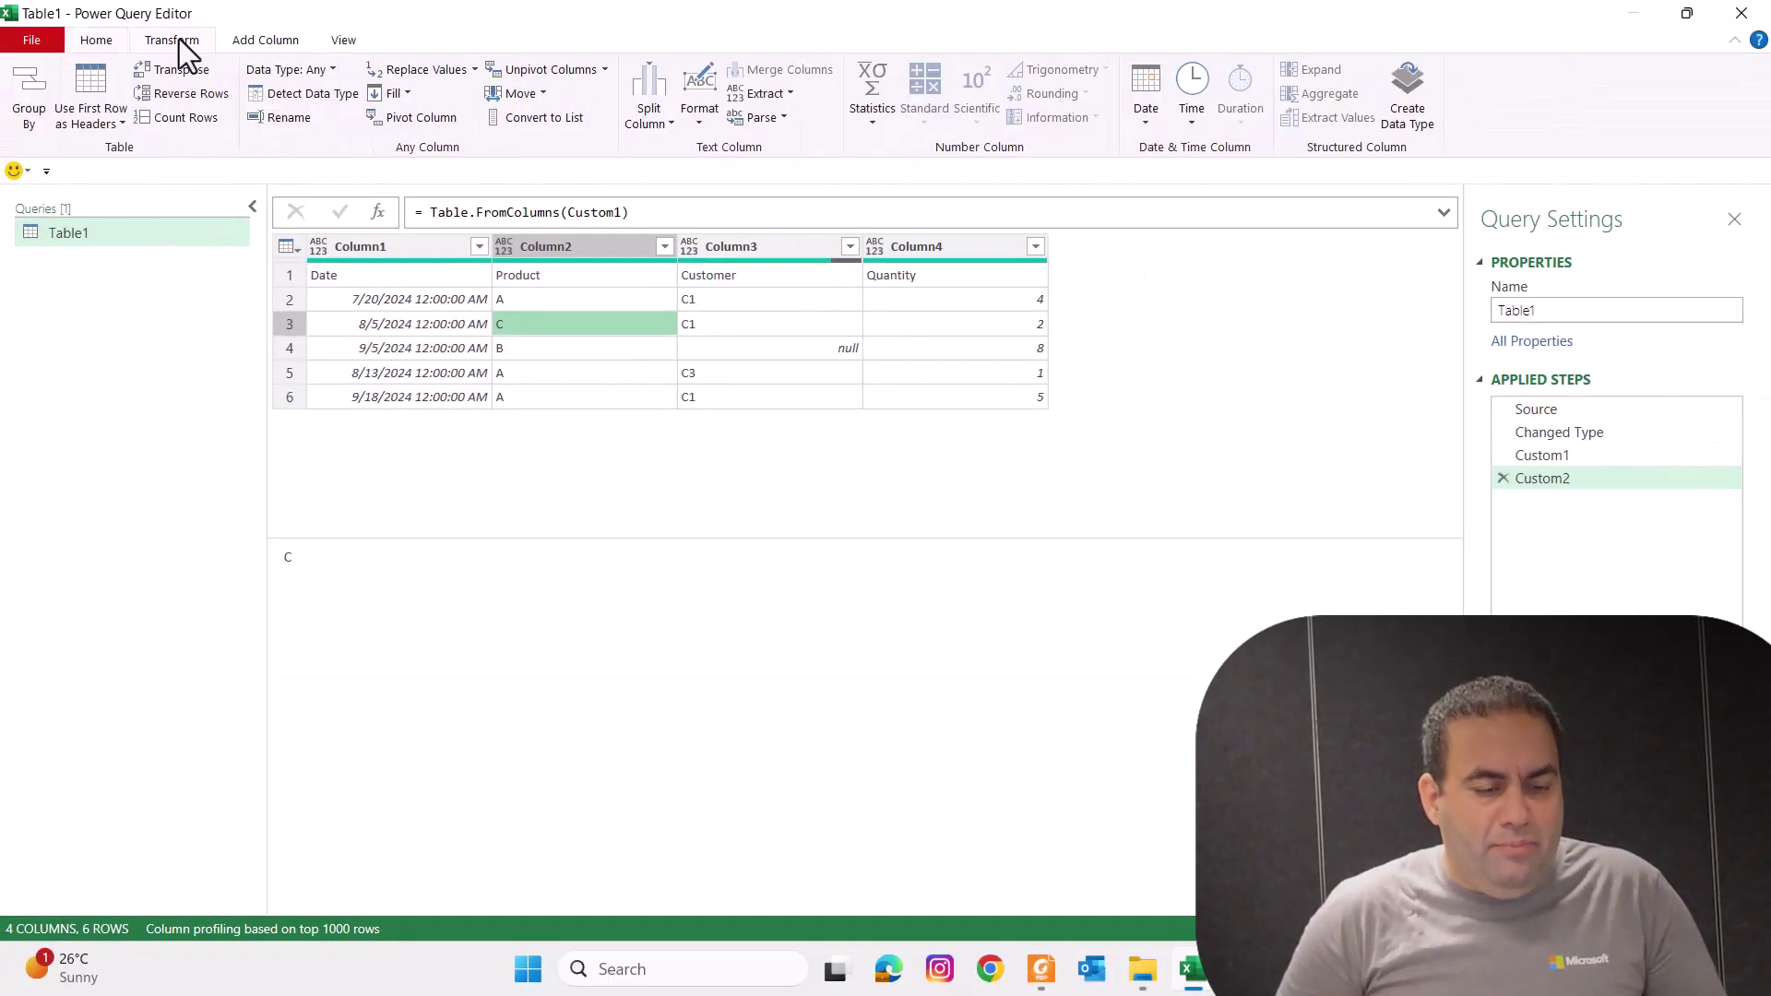